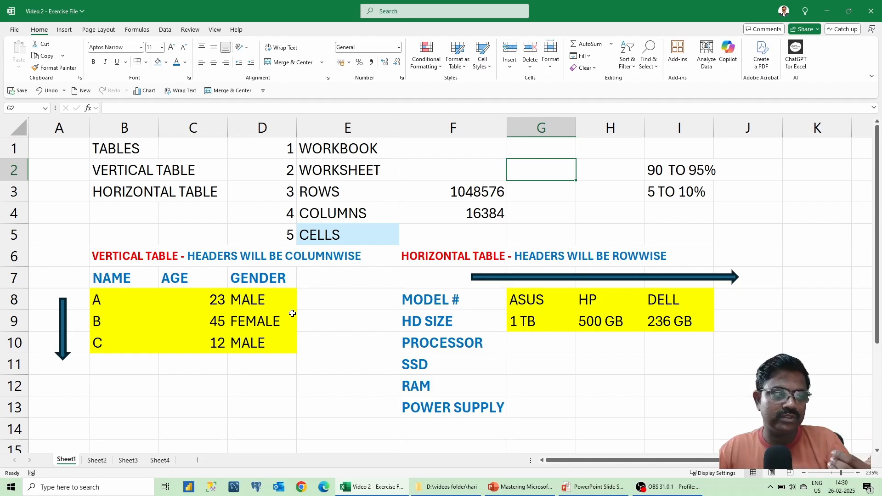
Select rows 1 to 5 in turn, then pick cell F3 with the row count 1048576.
click(15, 148)
click(8, 167)
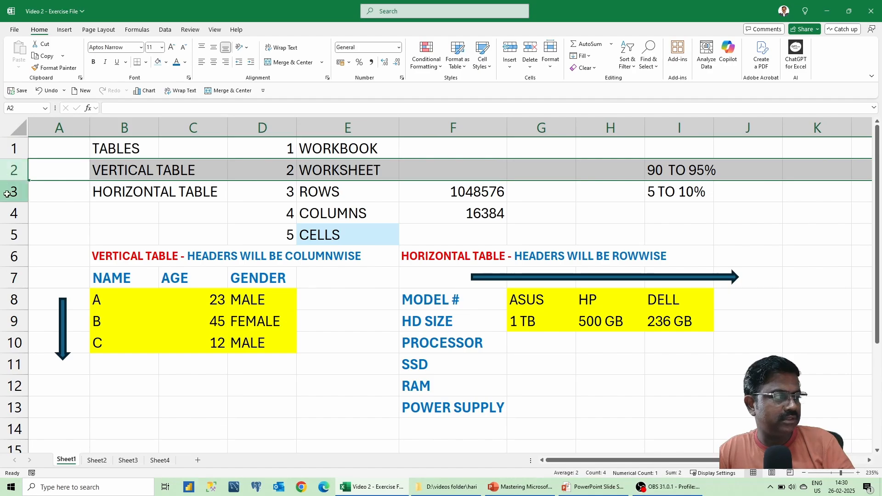
click(7, 193)
click(8, 213)
click(8, 235)
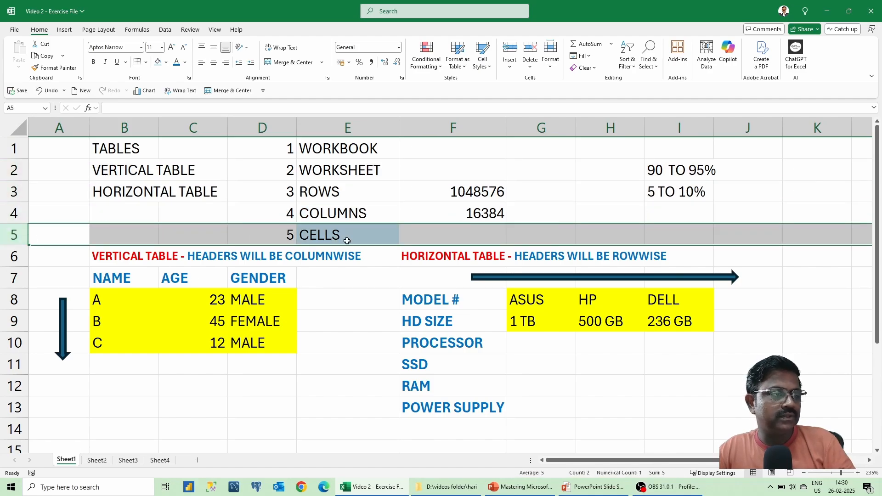
click(446, 188)
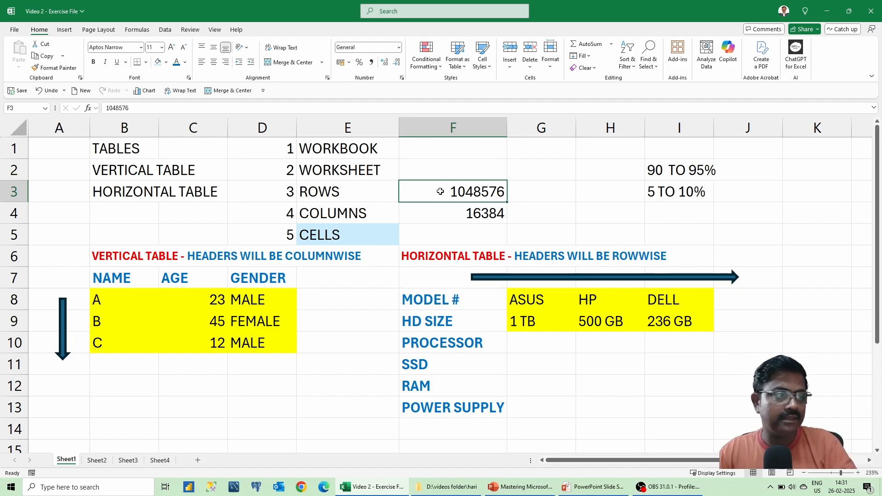
Select columns A to D in turn, then pick cell F4 with the column count 16384.
click(61, 127)
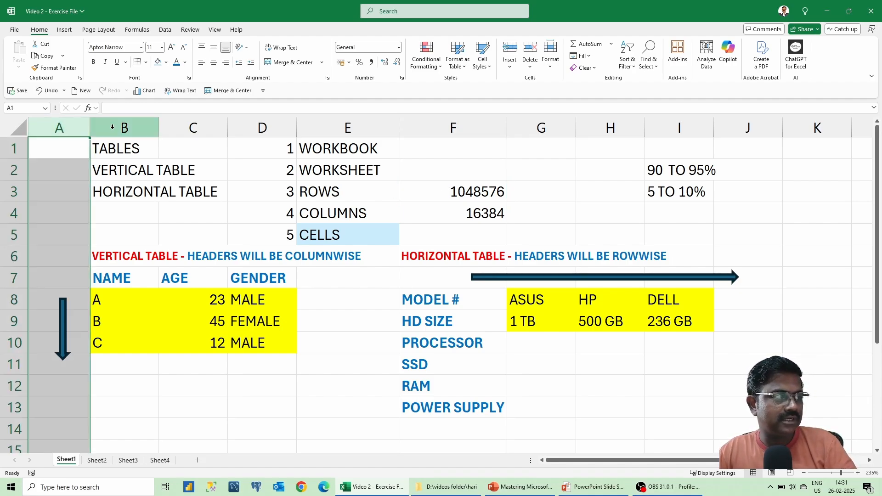
click(112, 127)
click(184, 126)
click(243, 124)
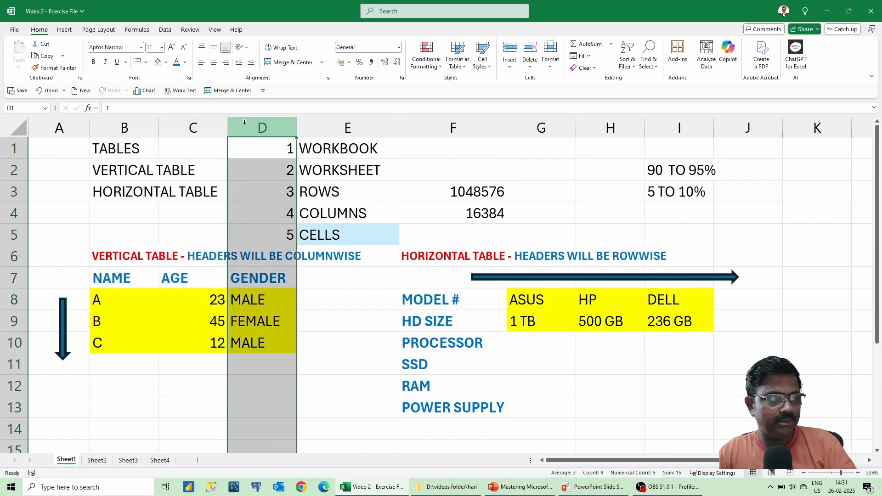
click(498, 210)
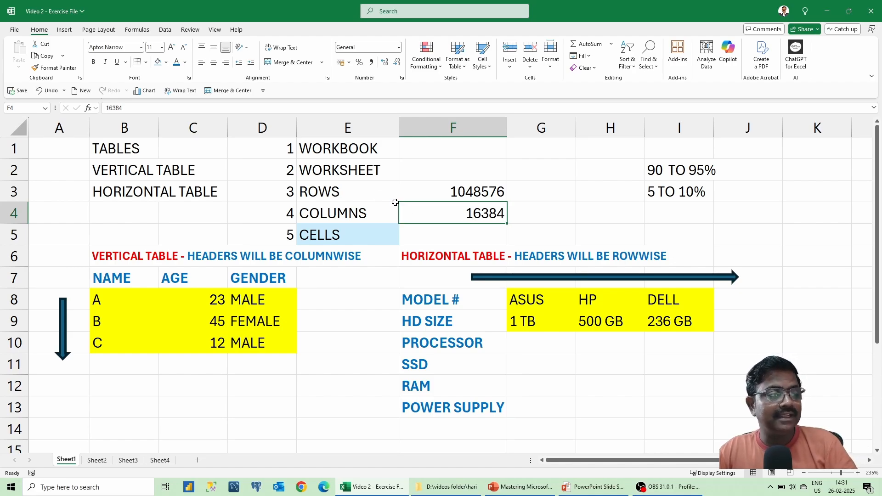
Make trial entries 'H2' in H2 and 53 in J3, then clear both.
click(359, 171)
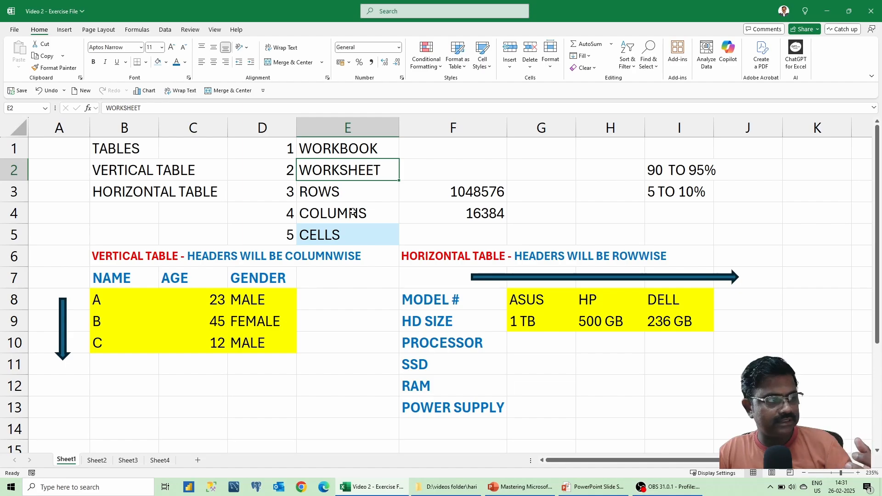
click(591, 174)
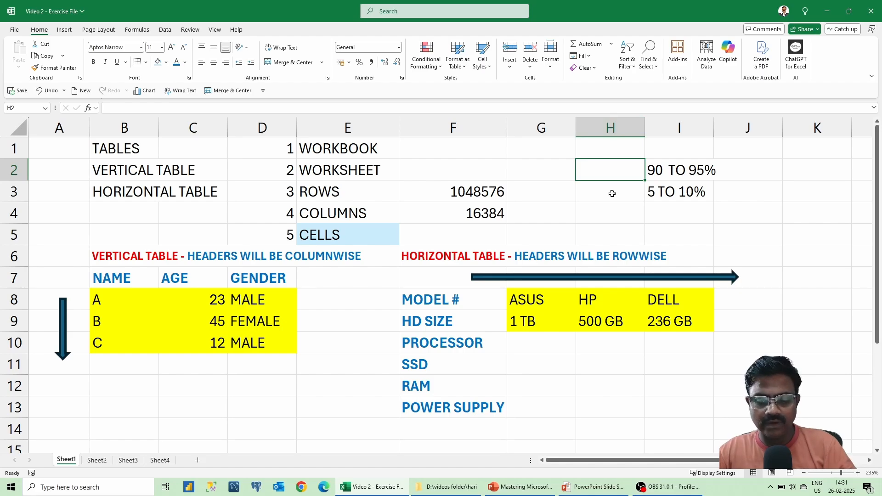
text(H)
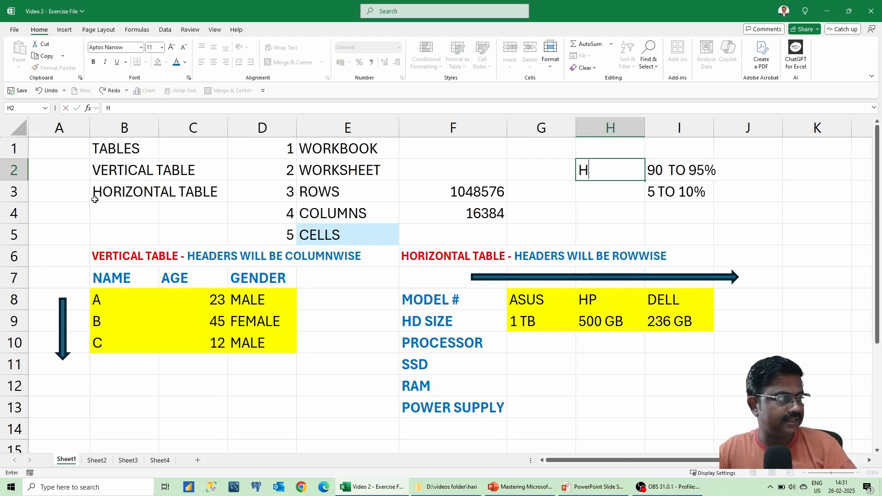
text(2)
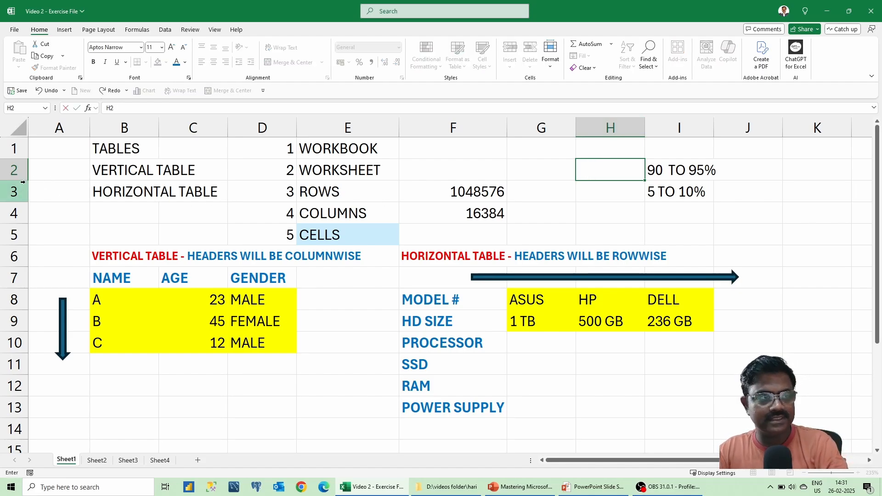
key(Return)
click(587, 175)
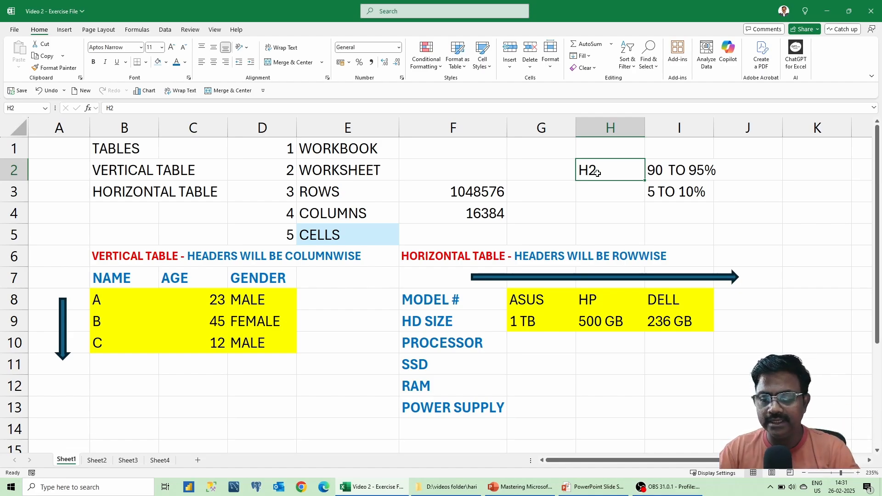
key(Delete)
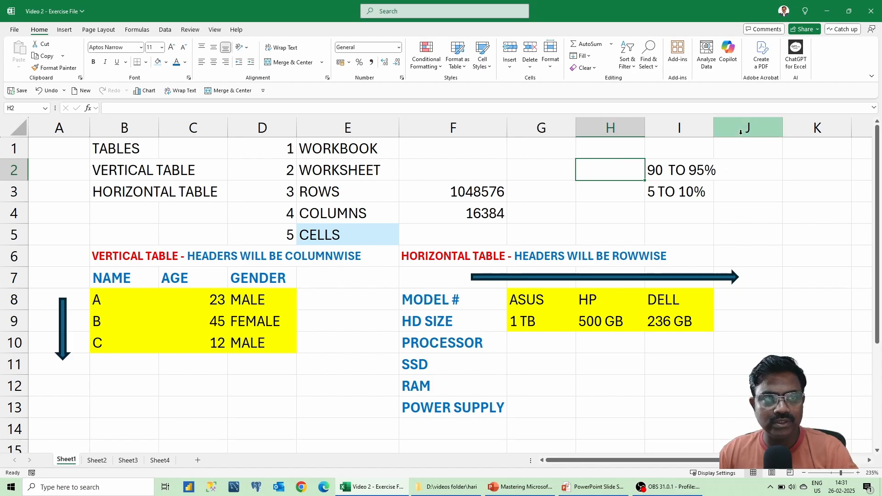
click(749, 186)
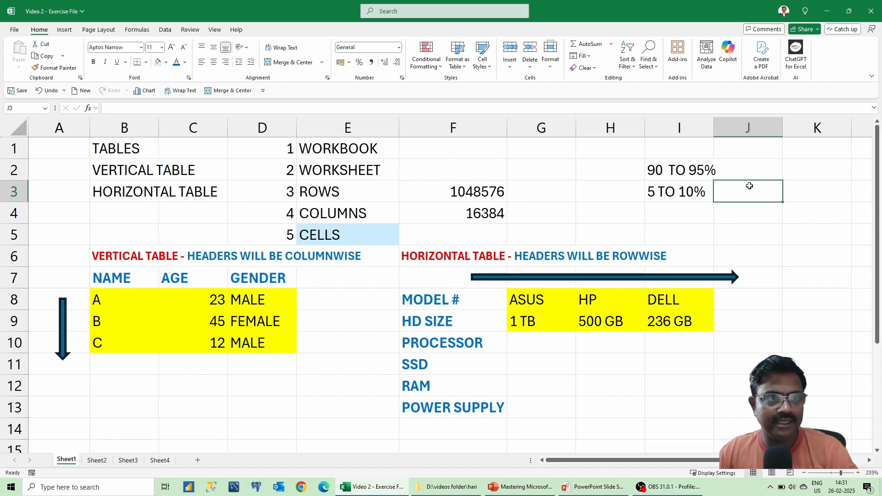
text(53)
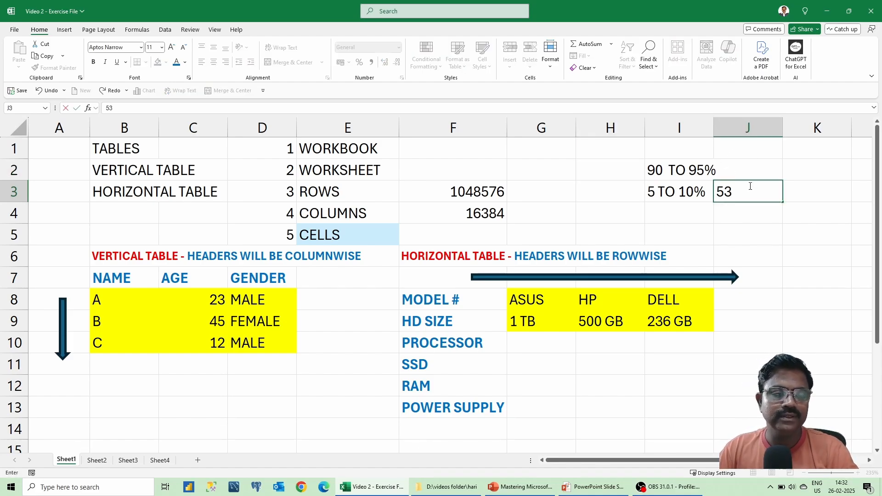
key(Escape)
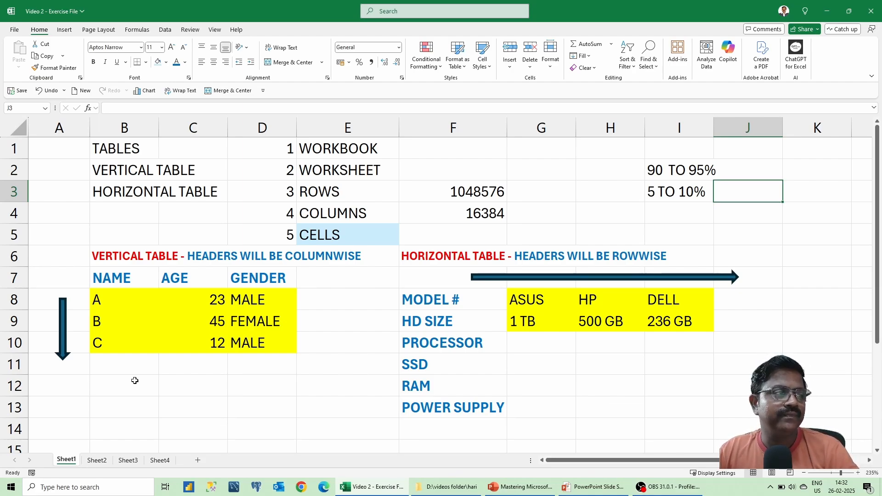
Select the WORKBOOK-to-CELLS list in column E and look through Sheet2 and Sheet3 before returning to Sheet1.
drag(333, 149, 345, 235)
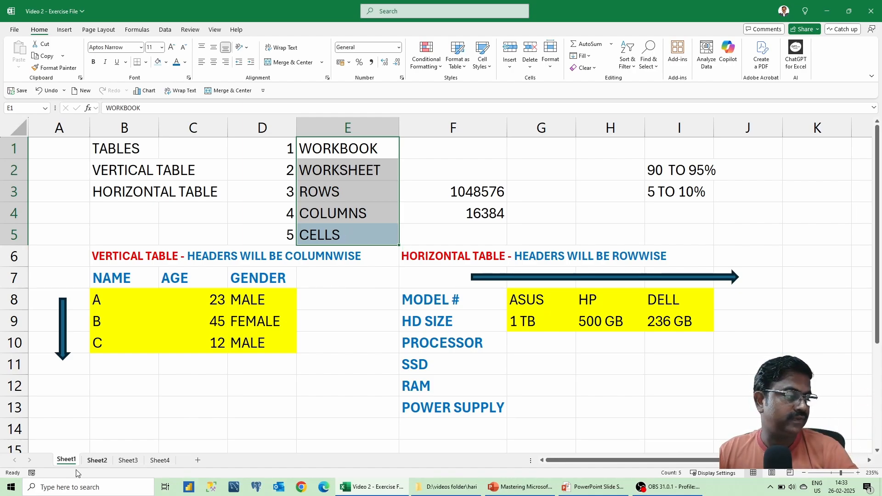
click(97, 461)
click(121, 460)
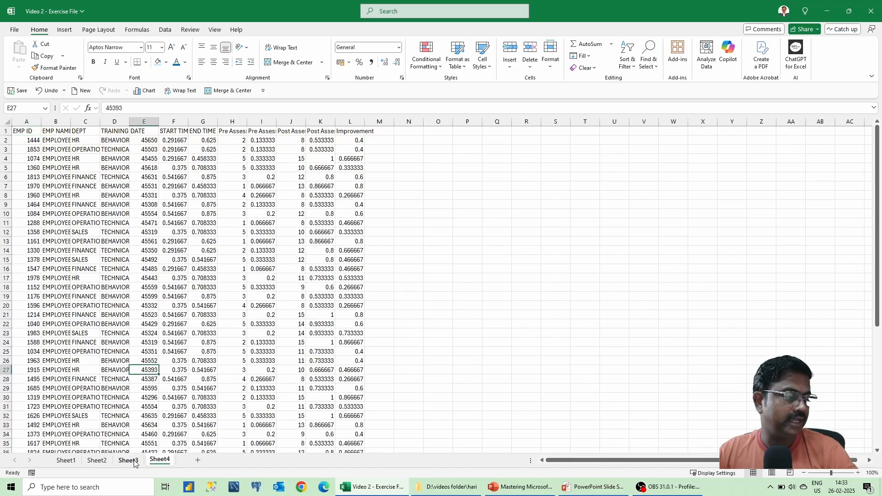
click(97, 460)
click(66, 461)
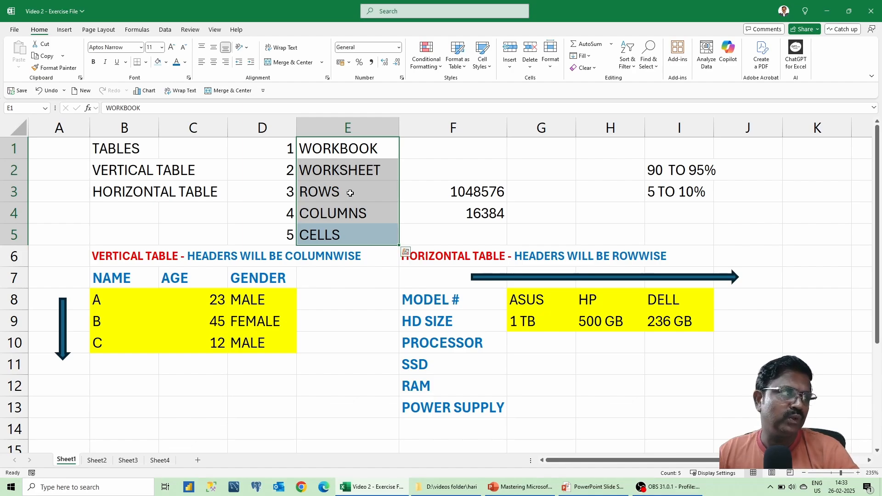
Select WORKBOOK through ROWS in column E, then the TABLES, VERTICAL TABLE and HORIZONTAL TABLE cells B1:B3.
drag(304, 150, 332, 238)
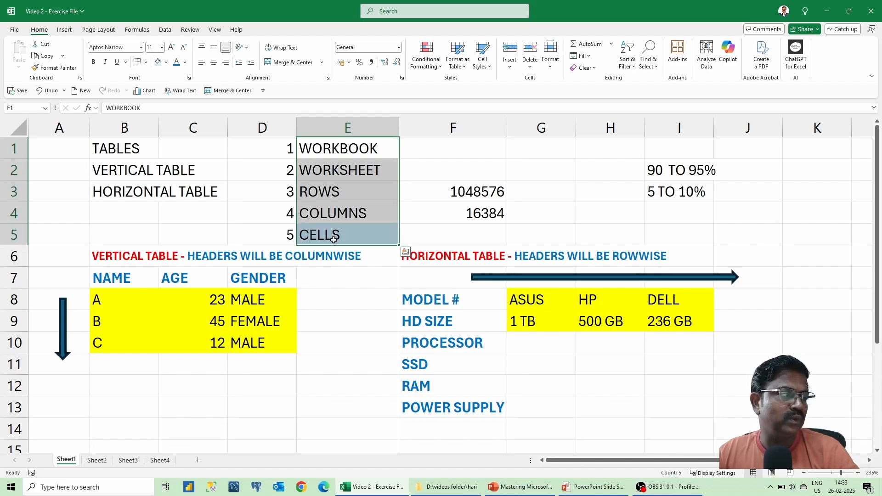
click(122, 157)
click(121, 176)
click(132, 196)
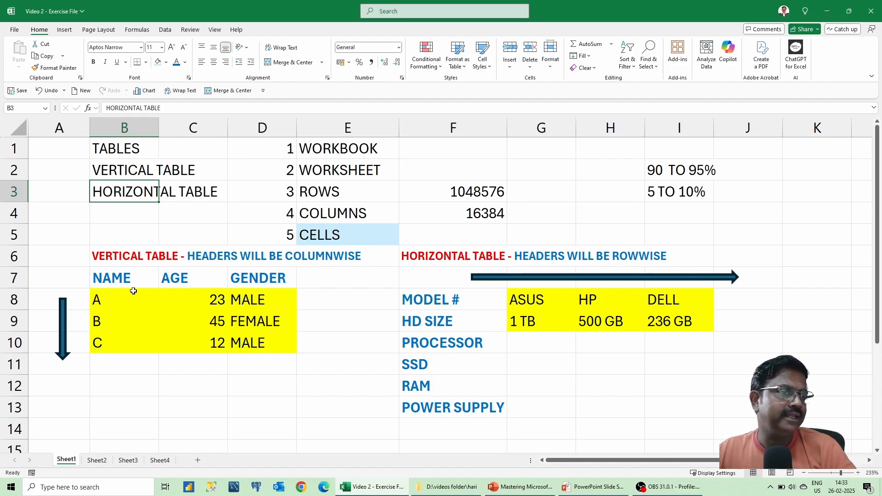
Enter VERTICAL in H2 and HZL in H3.
click(584, 172)
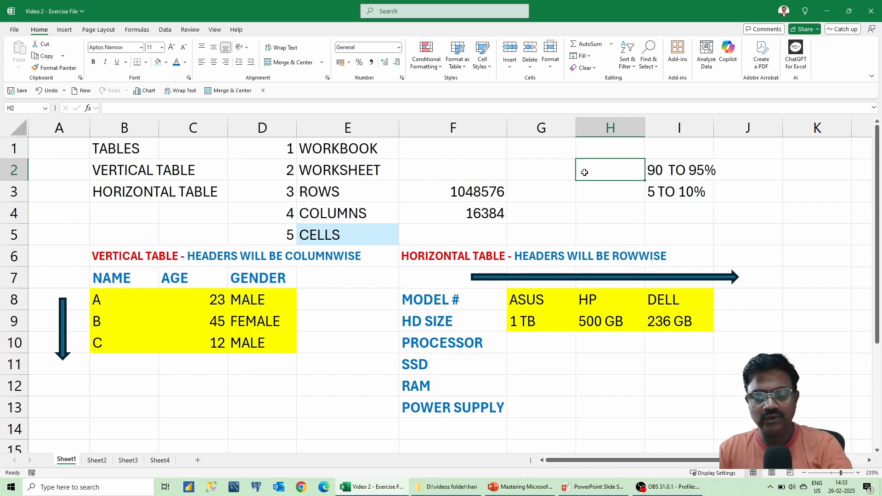
text(VERTICAL)
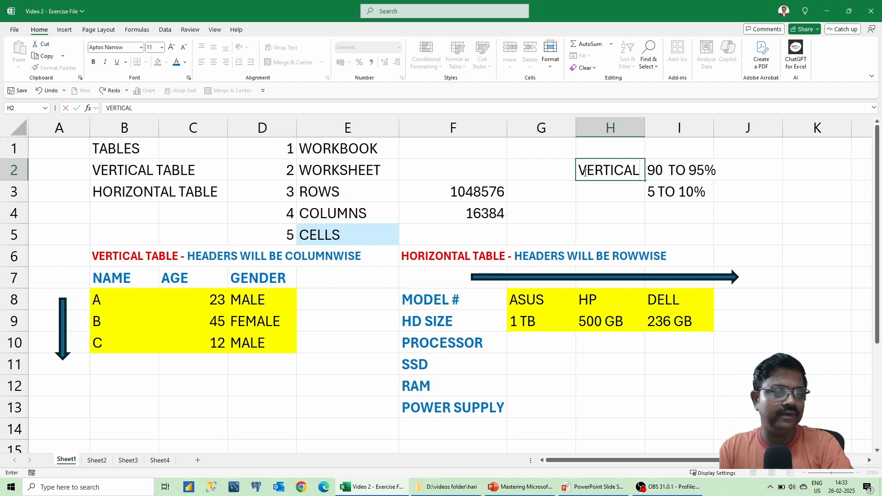
key(Return)
text(HZL)
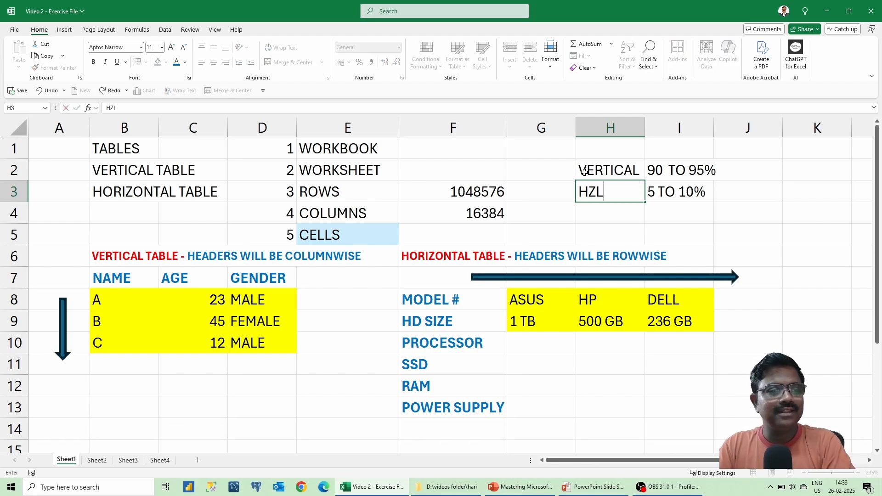
key(Return)
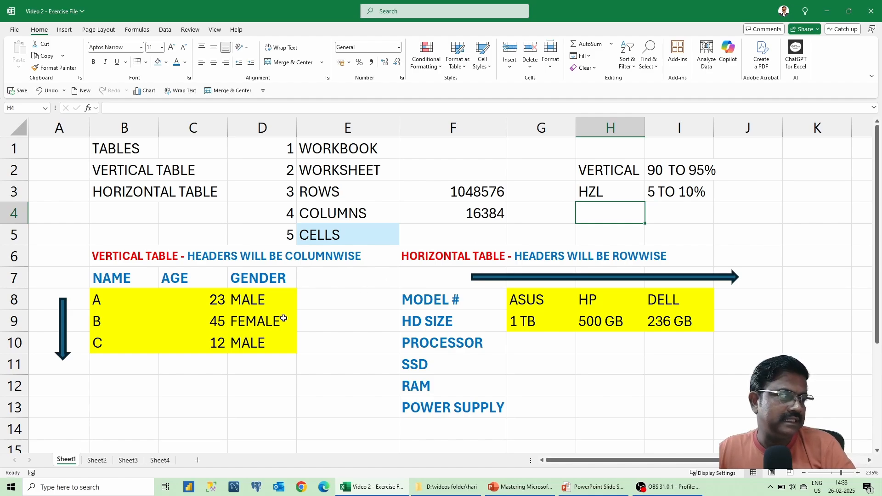
Point out the NAME, AGE and GENDER headers and select their data in B8:D10.
click(133, 282)
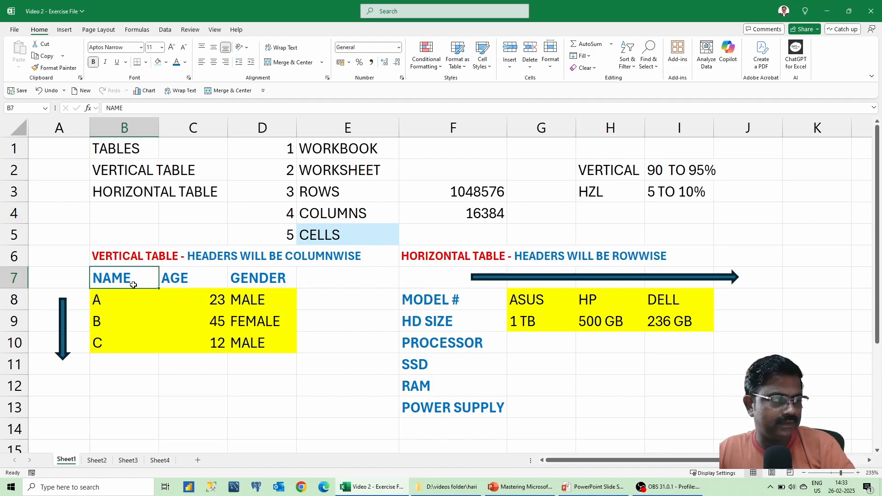
click(177, 282)
click(234, 278)
click(169, 284)
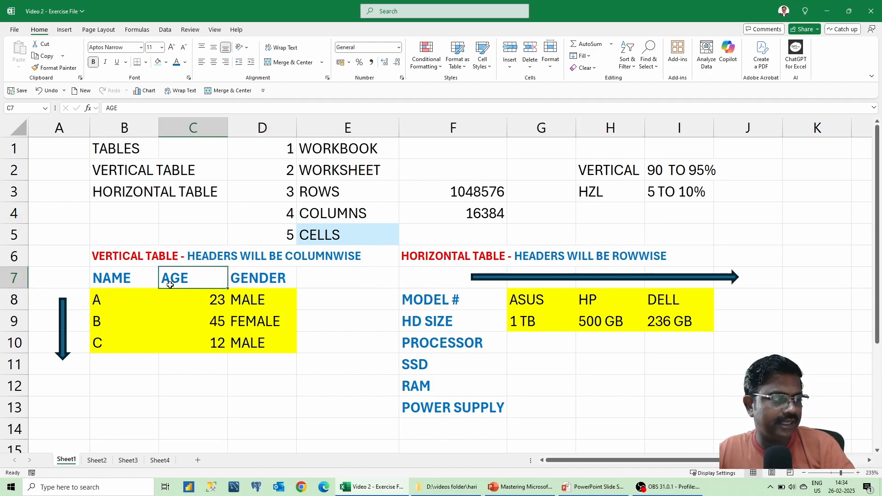
click(151, 282)
drag(124, 302, 122, 345)
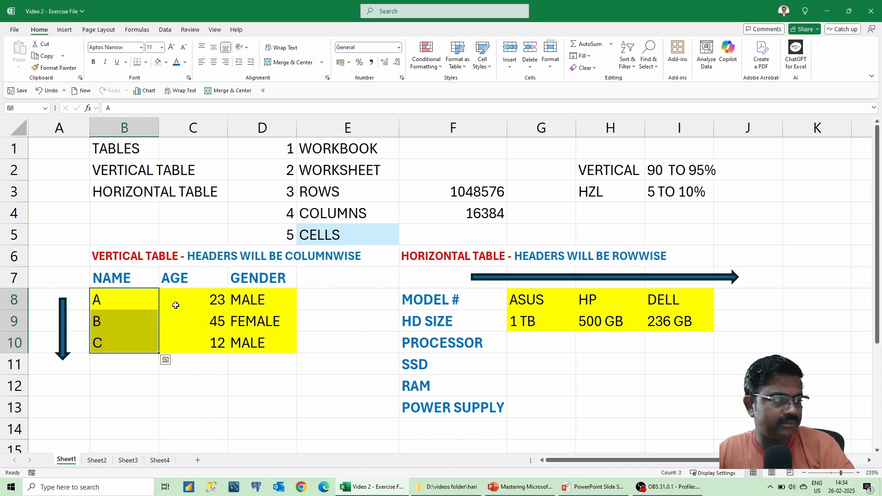
drag(173, 303, 188, 340)
drag(252, 303, 248, 338)
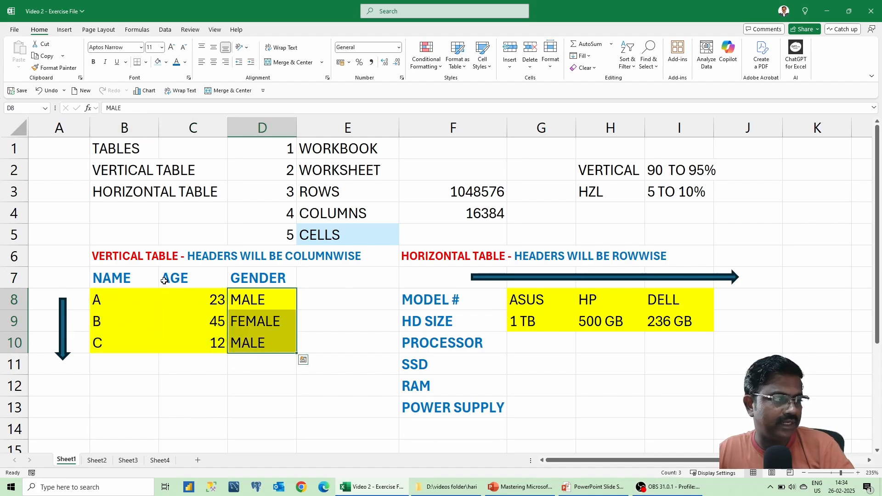
Pick the header cells B7, C7 and D7 again as the table's columnwise headers.
click(104, 283)
click(181, 278)
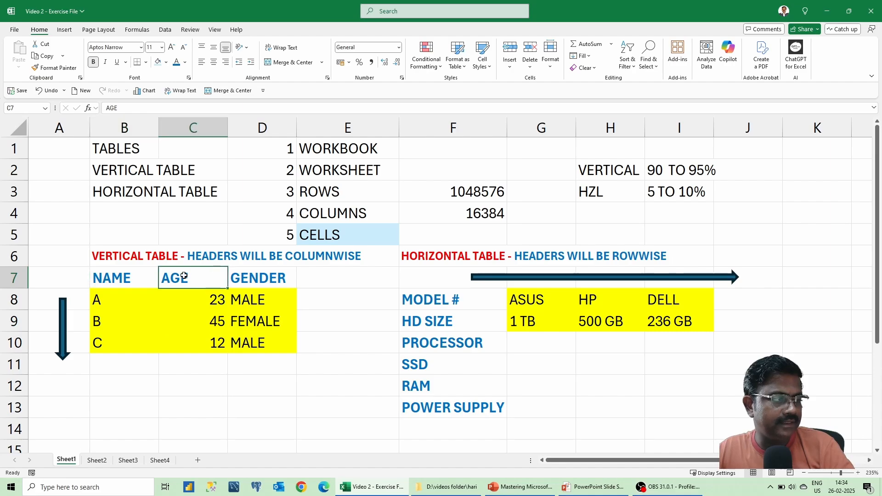
click(261, 272)
click(179, 282)
click(136, 287)
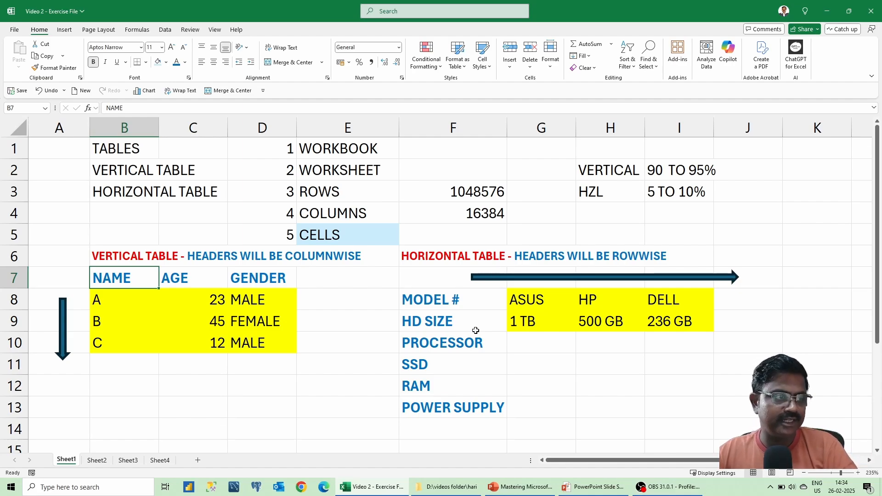
click(455, 301)
click(444, 320)
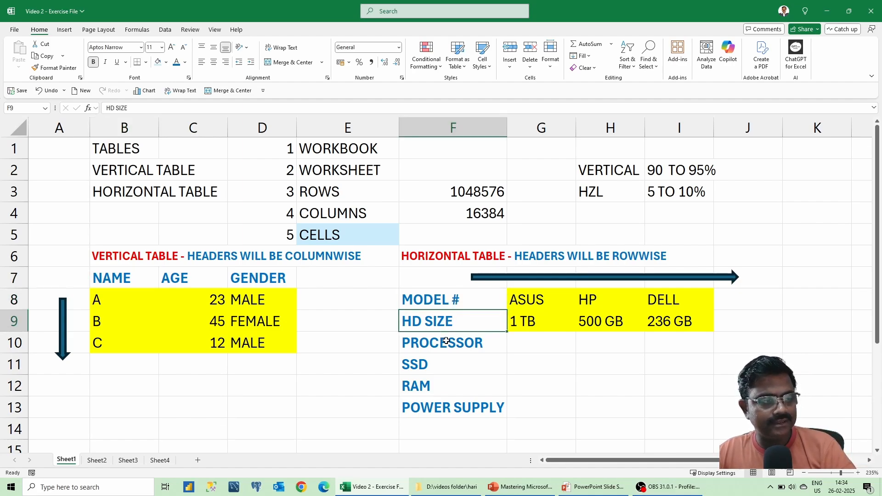
click(445, 340)
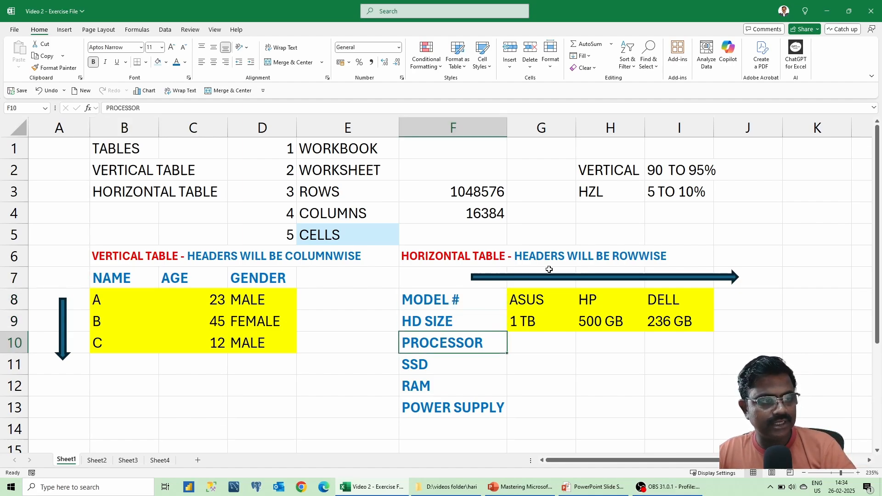
click(535, 303)
click(599, 300)
click(679, 299)
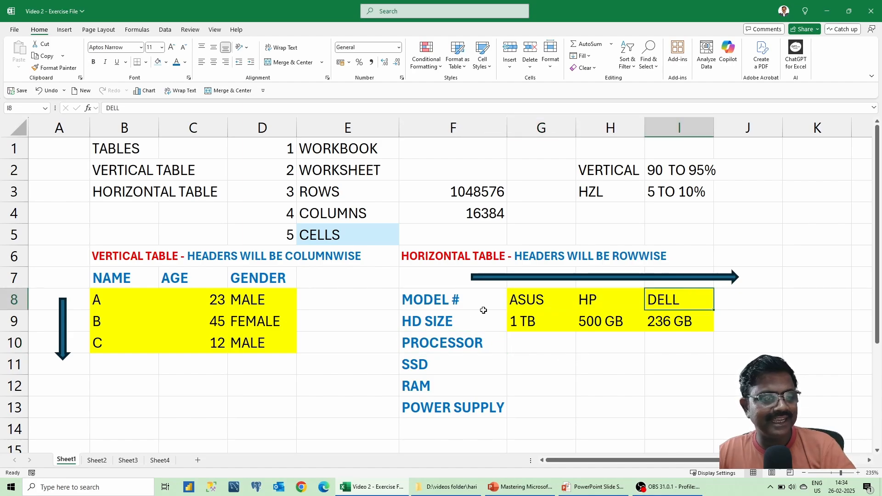
click(455, 305)
click(450, 323)
click(518, 319)
click(609, 317)
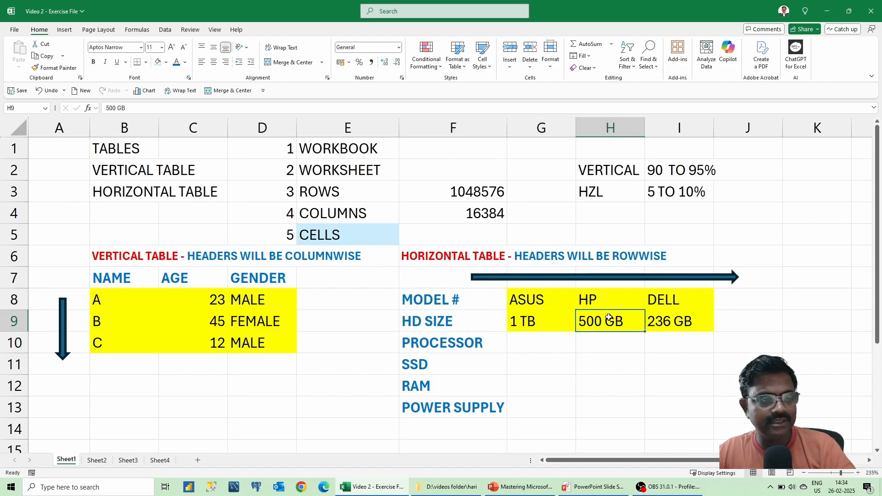
click(657, 323)
click(555, 294)
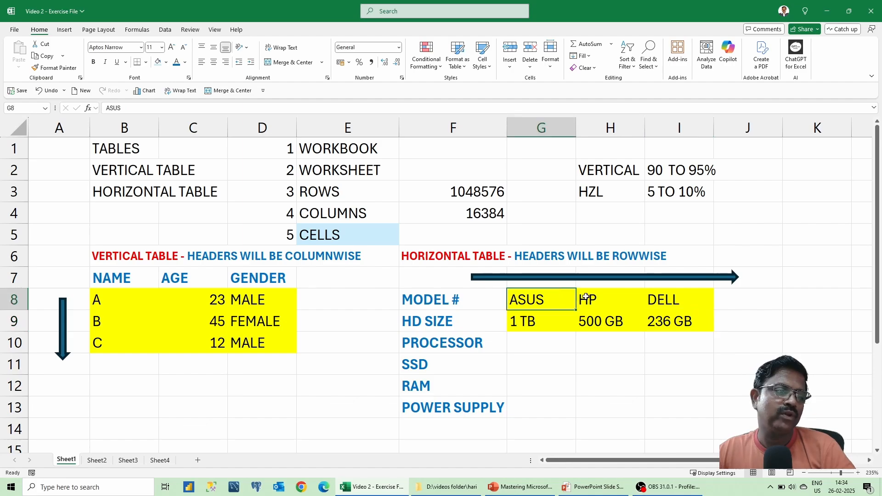
click(586, 296)
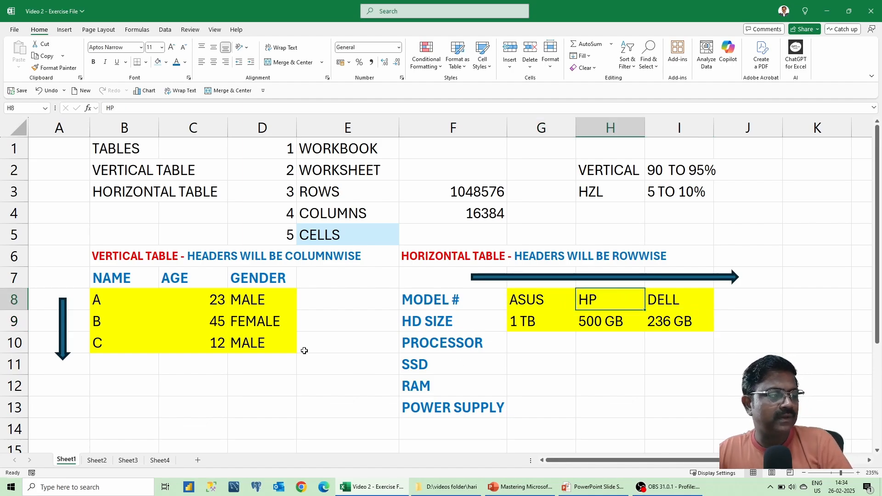
drag(445, 302, 455, 404)
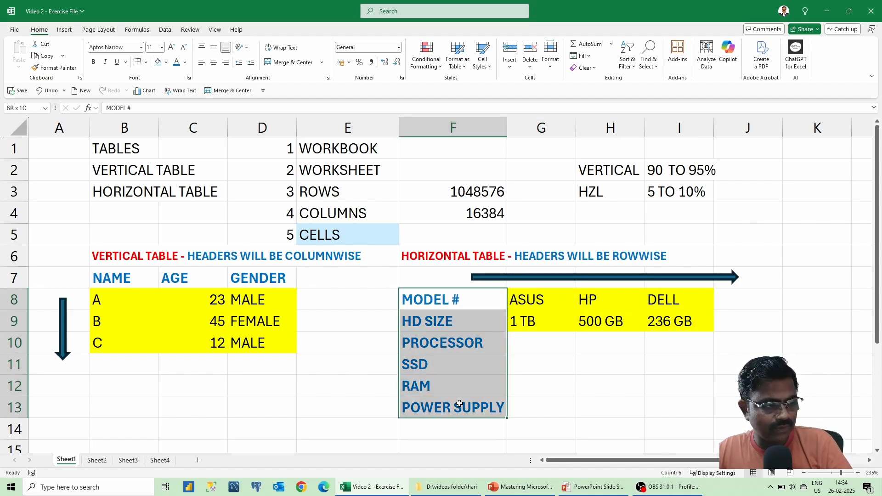
drag(523, 294, 661, 296)
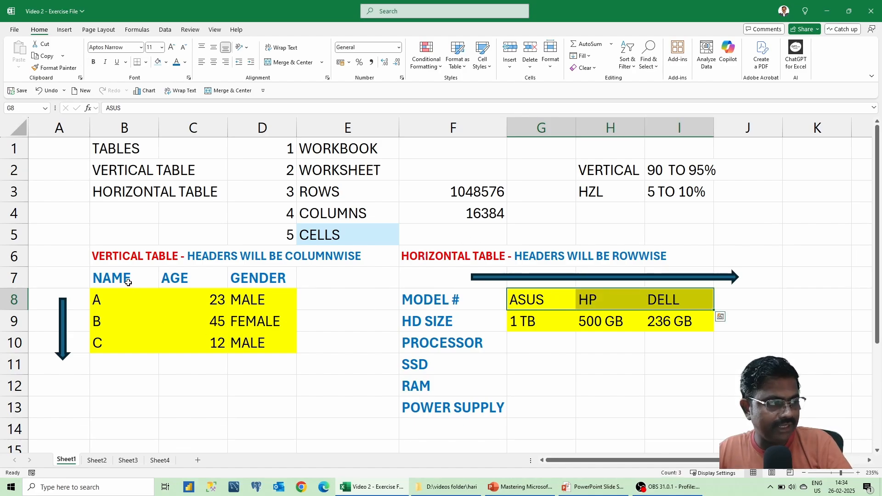
drag(123, 284, 277, 281)
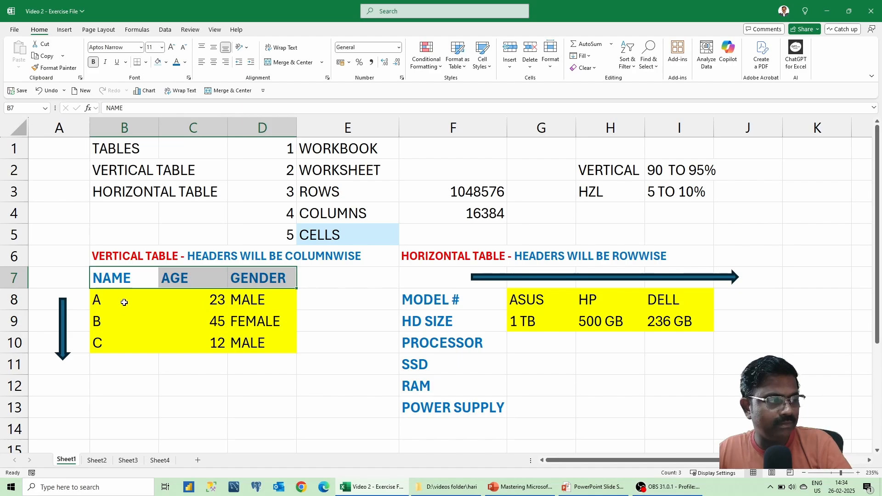
drag(124, 301, 261, 303)
drag(125, 323, 290, 322)
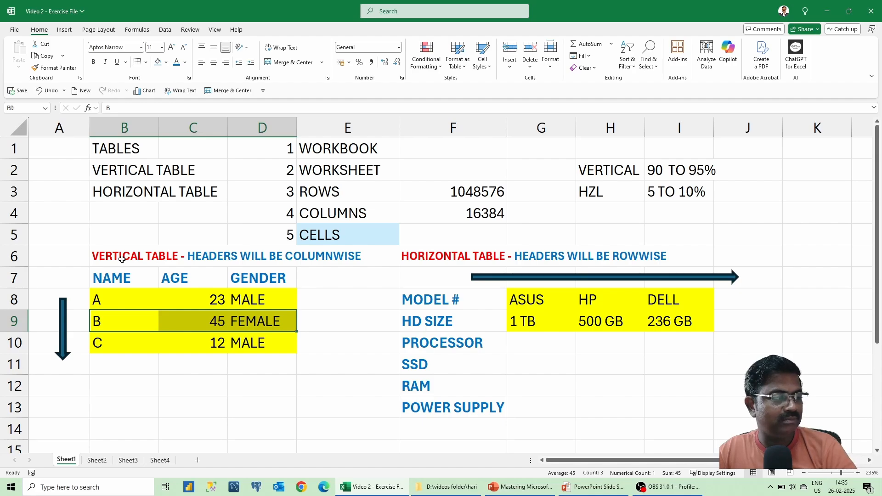
Select the vertical table with its title, then insert the new blank sheet Sheet6.
drag(122, 260, 245, 340)
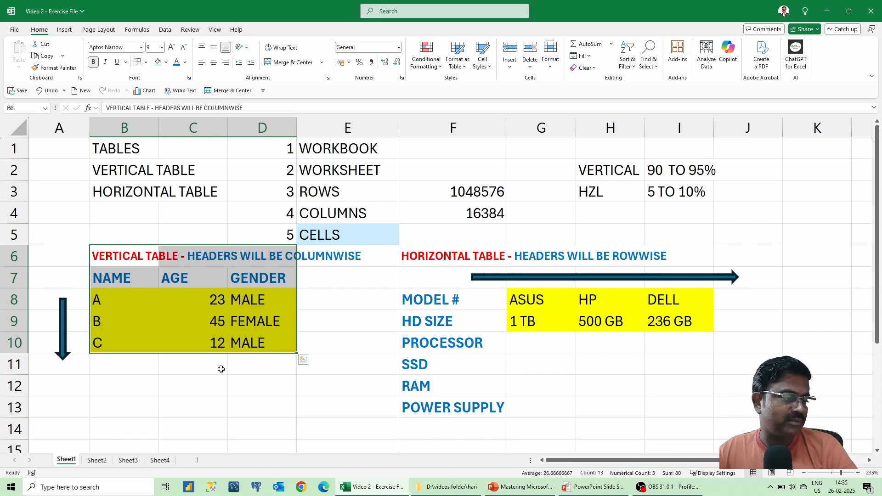
click(203, 465)
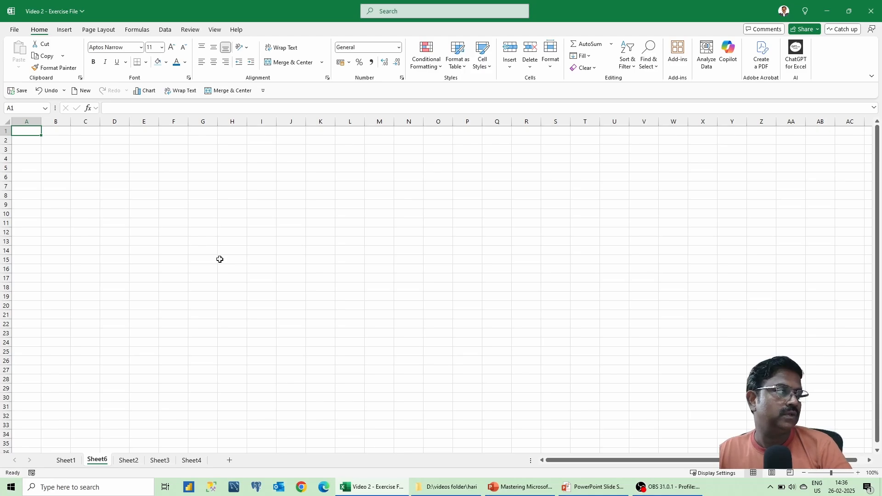
Enter the headers EMP ID, EMP NAME, DEPT and DATE in A1:D1.
ctrl+scroll(220, 259, up, 7)
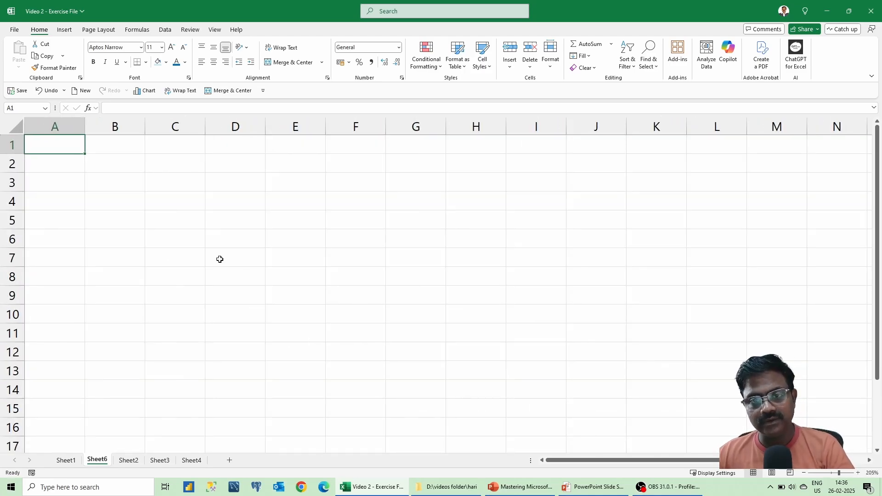
ctrl+scroll(220, 259, up, 3)
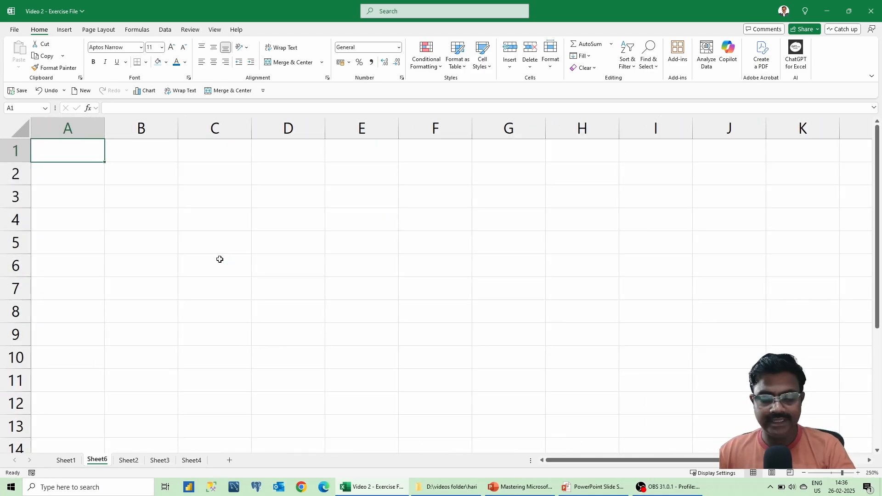
text(EMP)
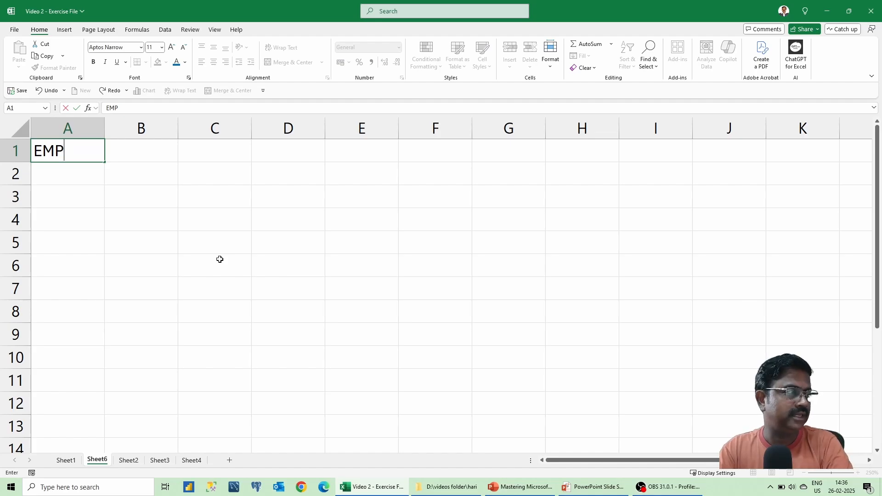
text( ID)
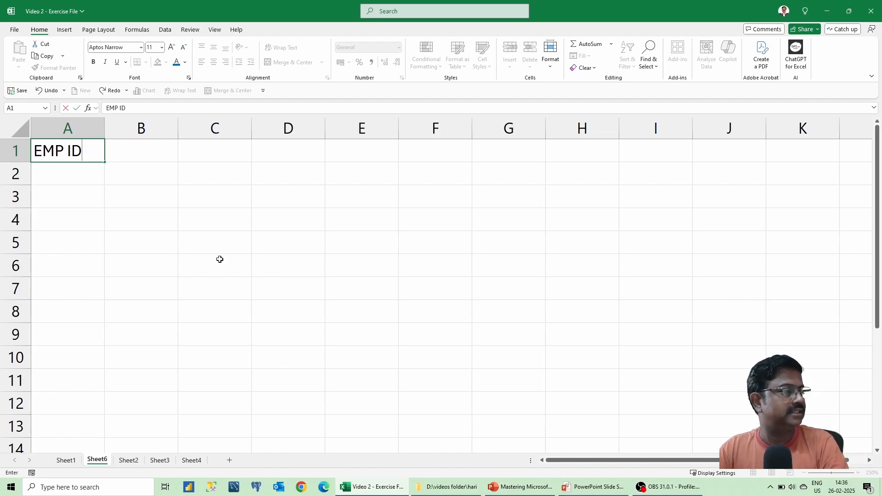
key(ctrl+Return)
key(Tab)
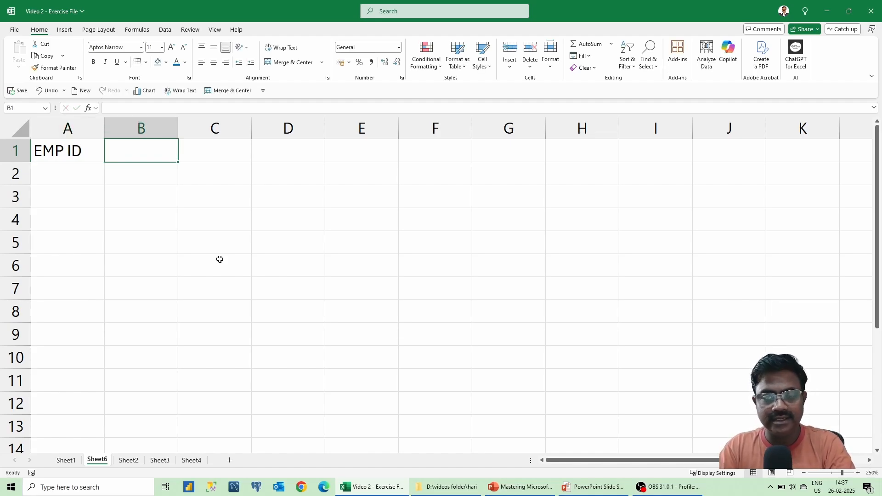
text(EP NM)
key(BackSpace)
key(BackSpace)
key(BackSpace)
key(BackSpace)
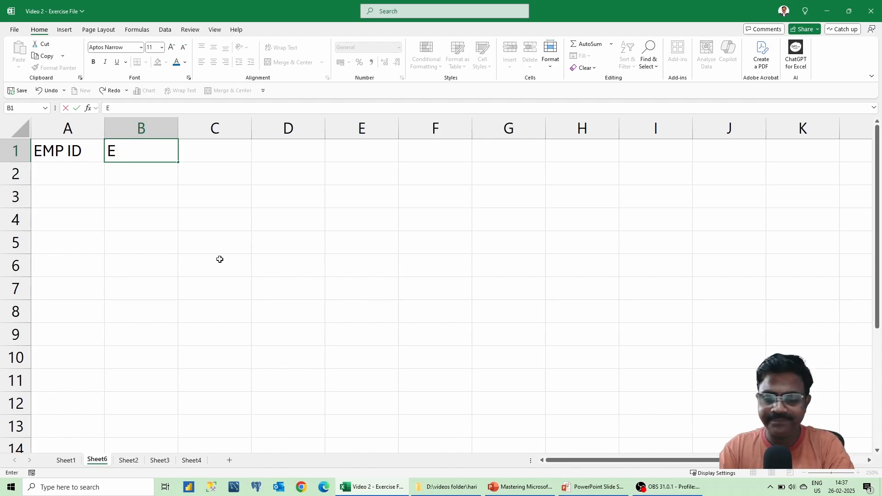
text(P)
key(BackSpace)
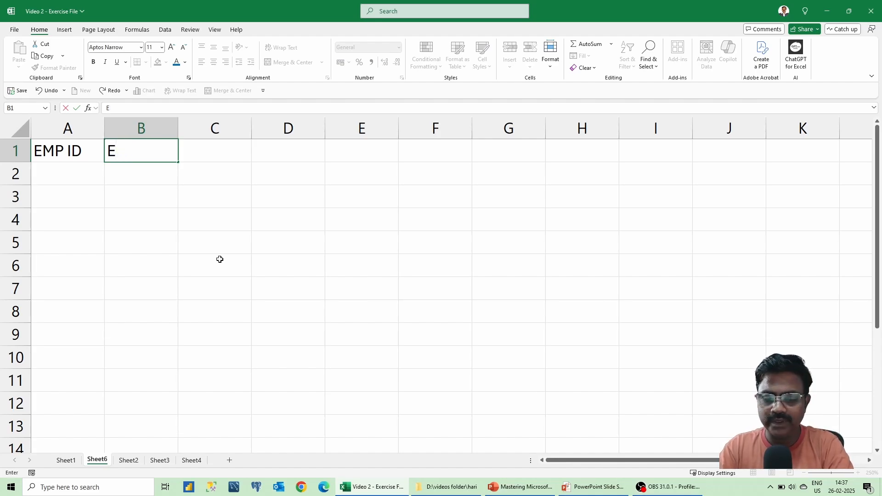
text(MP NAME)
key(Tab)
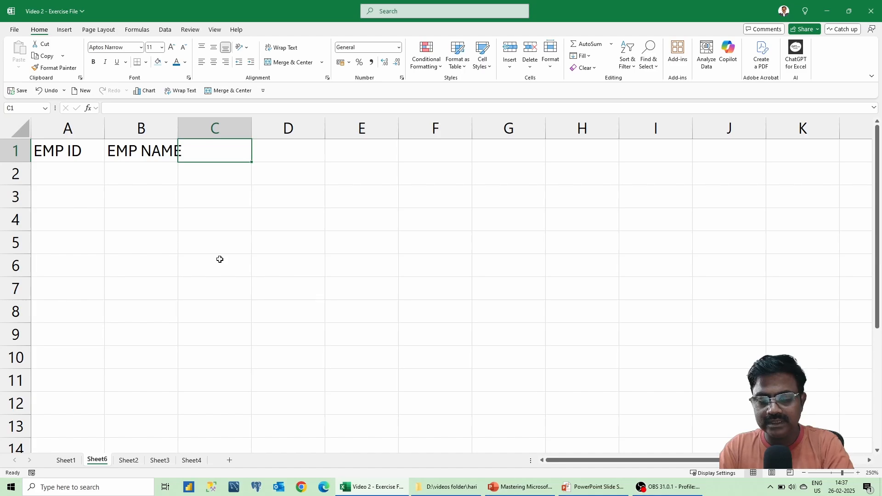
text(DEPT)
key(Tab)
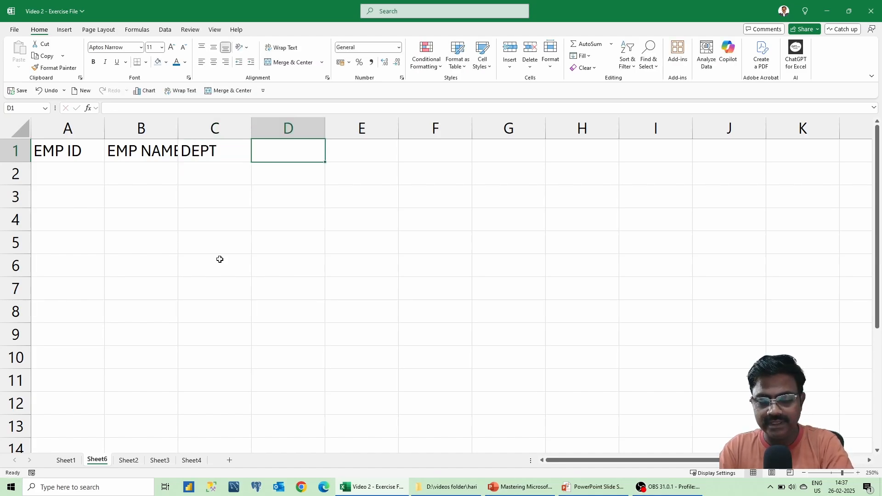
text(DATE)
key(Tab)
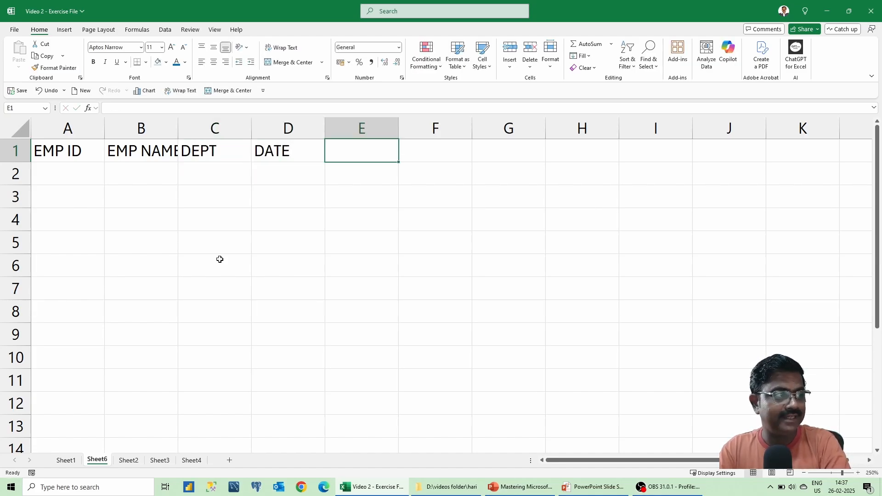
Add the START TIME and END TIME headers in E1 and F1.
text(STATT)
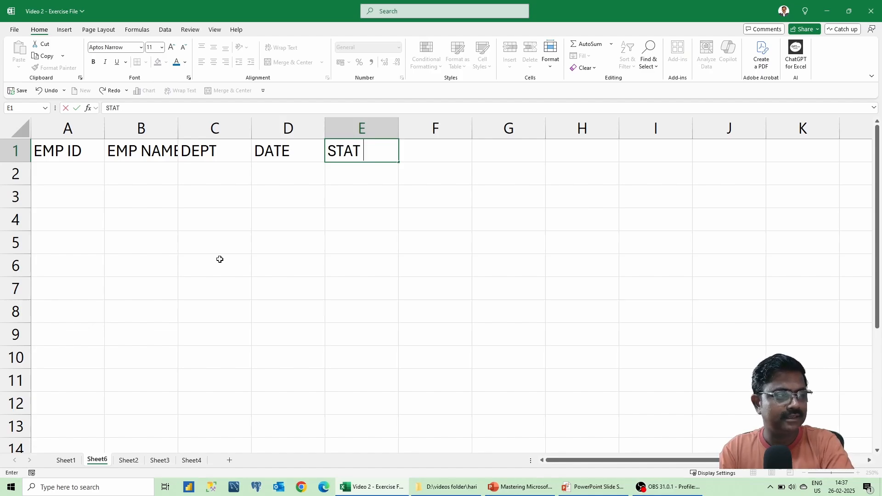
key(BackSpace)
key(BackSpace)
text(RT TE)
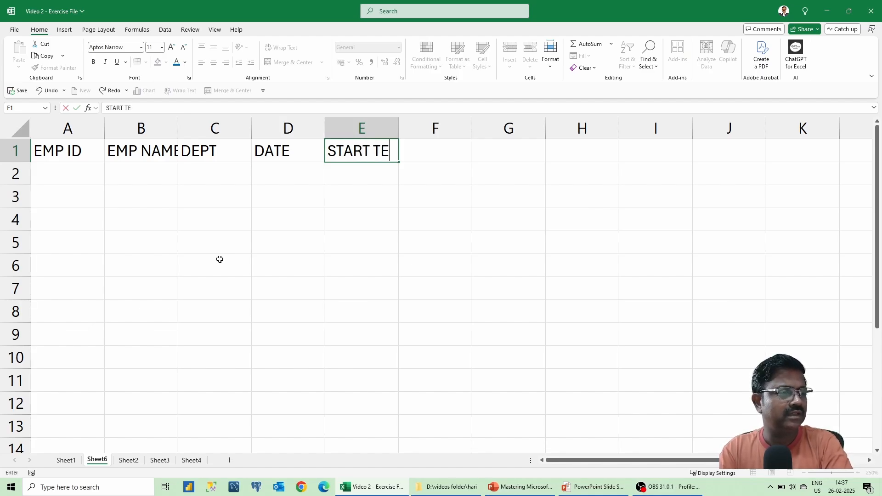
key(BackSpace)
text(IME)
key(Tab)
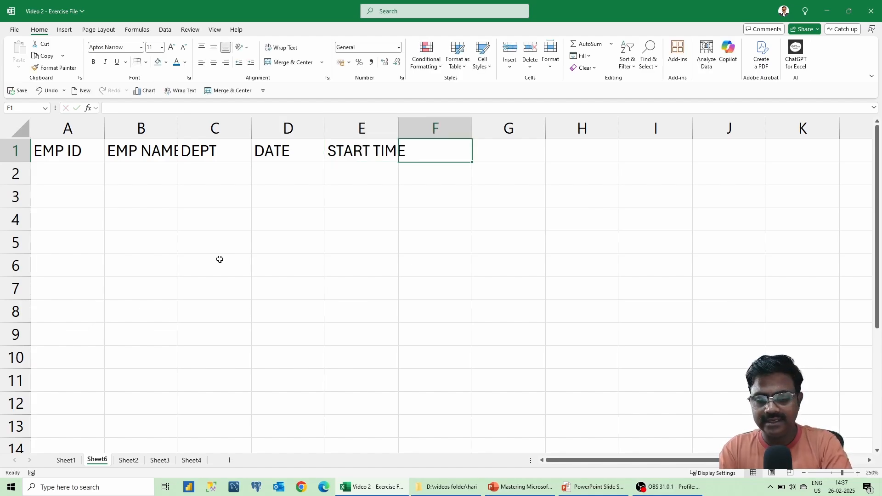
text(END TIME)
key(Tab)
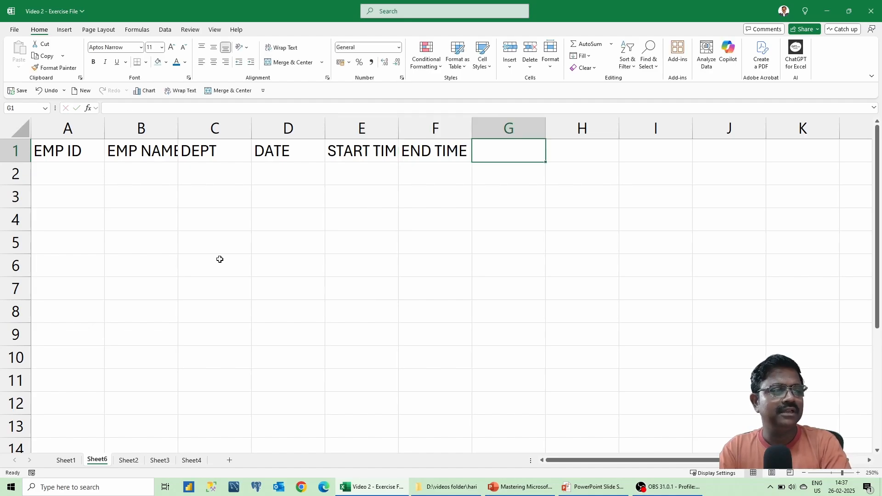
Add PRE ASSESSMENT SCORE, POST ASSESSMENT SCORE and IMPROVEMENT % in G1:I1.
text(ASSE)
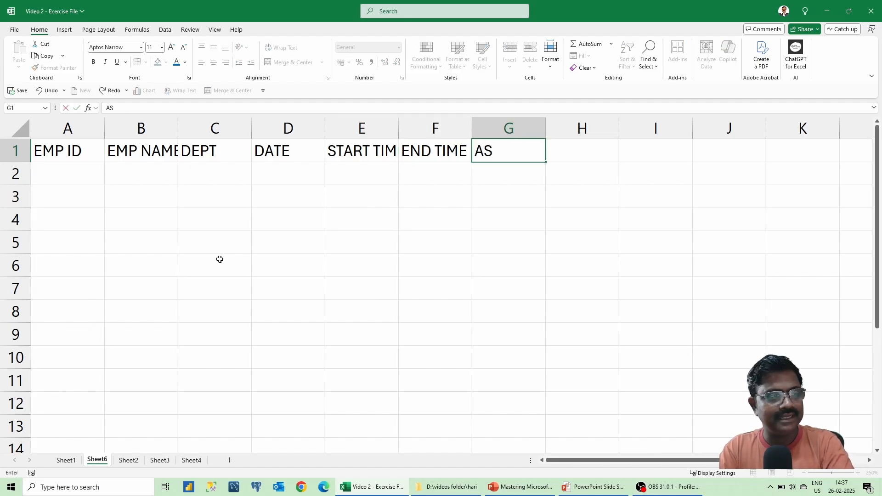
key(BackSpace)
key(BackSpace)
key(BackSpace)
key(BackSpace)
key(BackSpace)
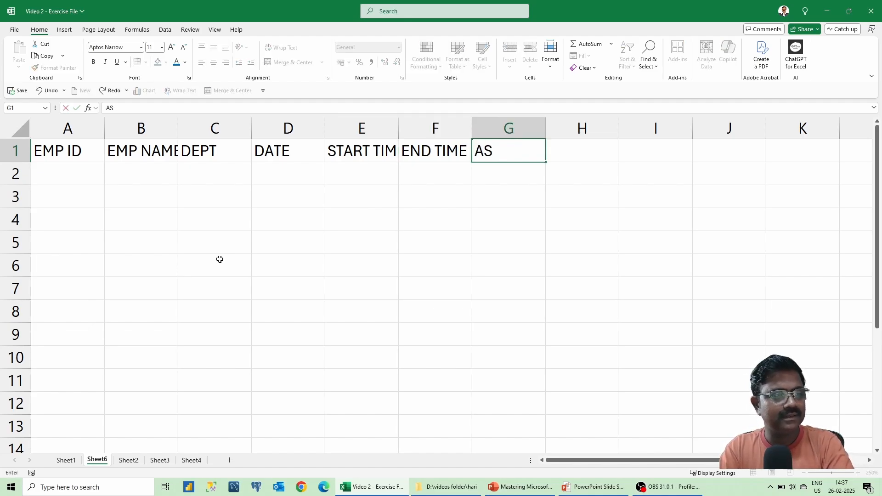
text(PRE ASSESSMENT SCORE)
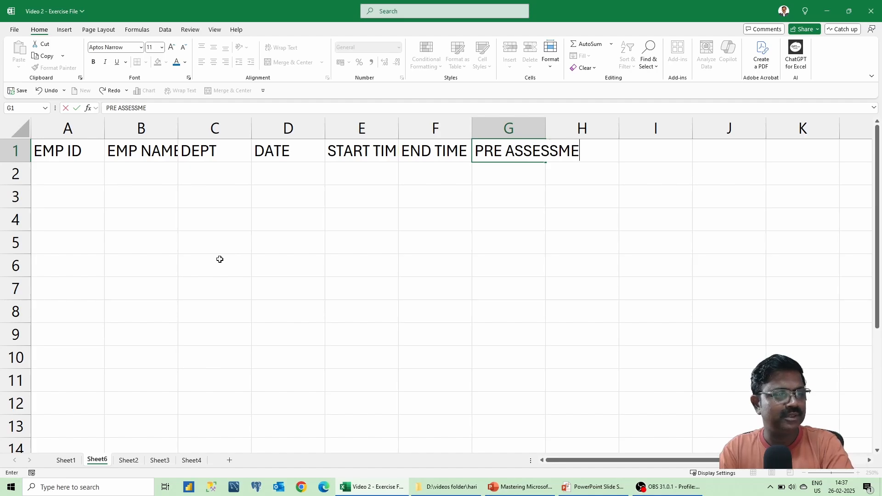
key(ctrl+Return)
key(Tab)
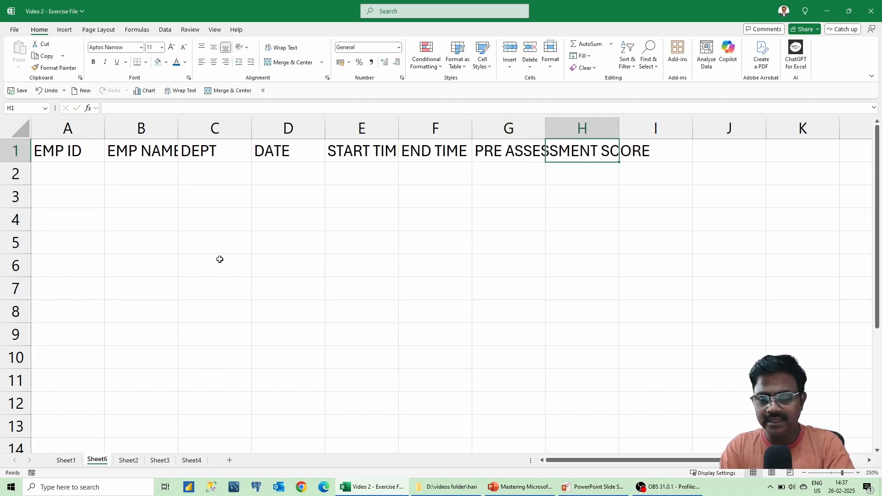
text(POST ASSESS)
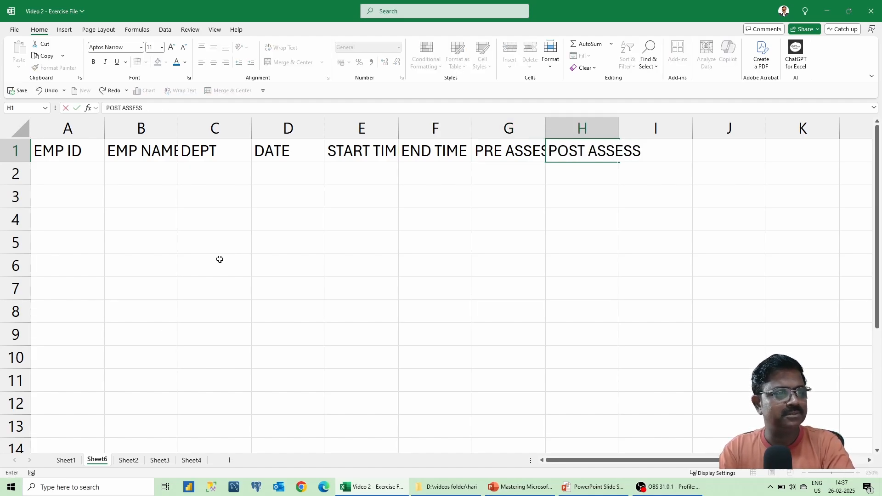
text(MENT SCORE)
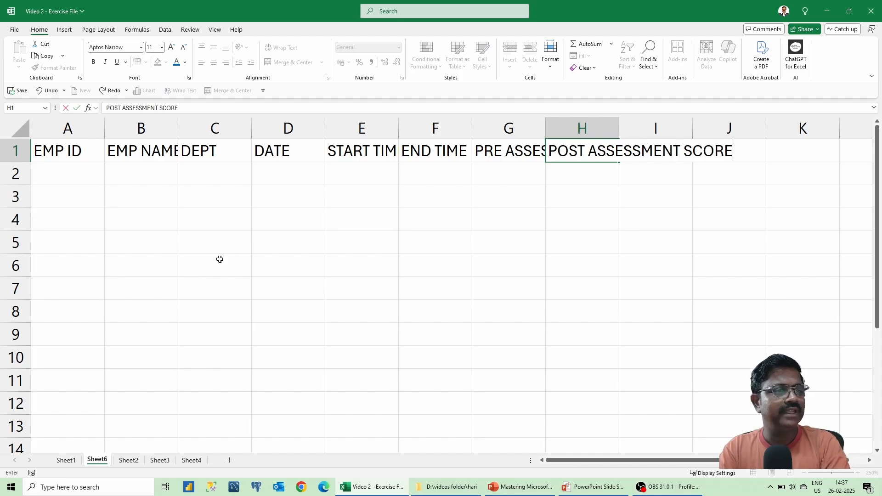
key(Tab)
text(IMPROVEMENT %)
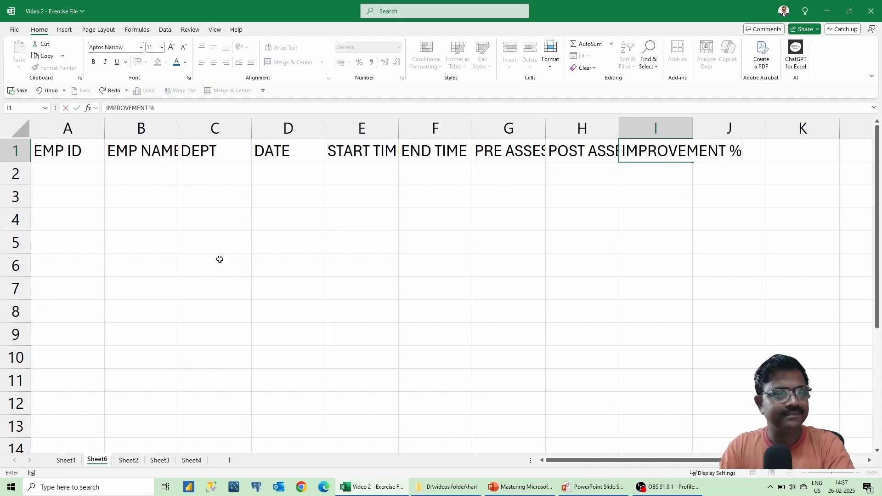
key(Return)
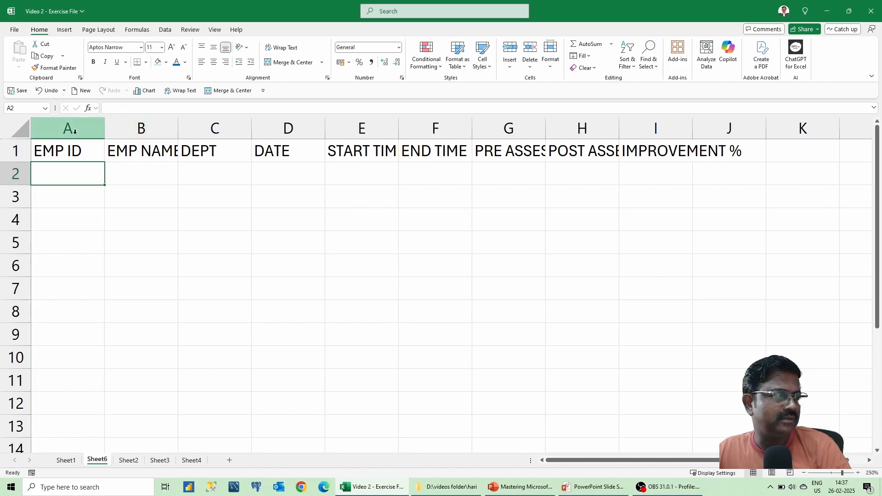
click(170, 156)
click(204, 151)
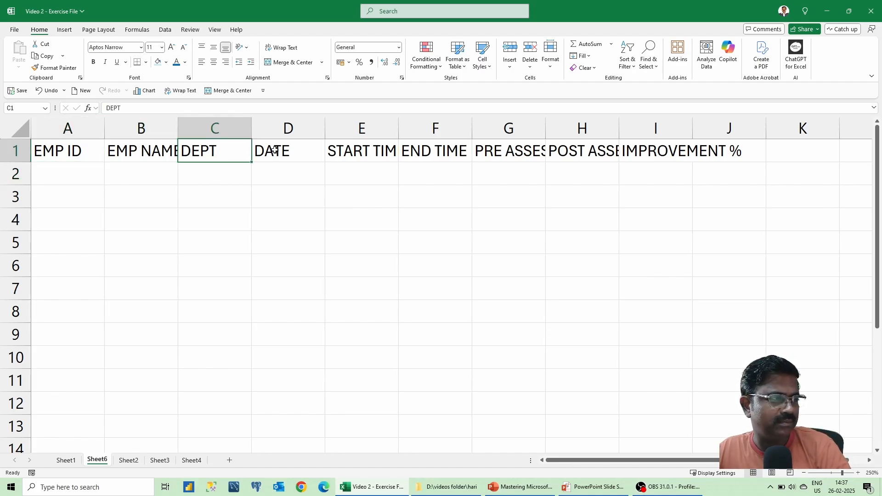
click(274, 151)
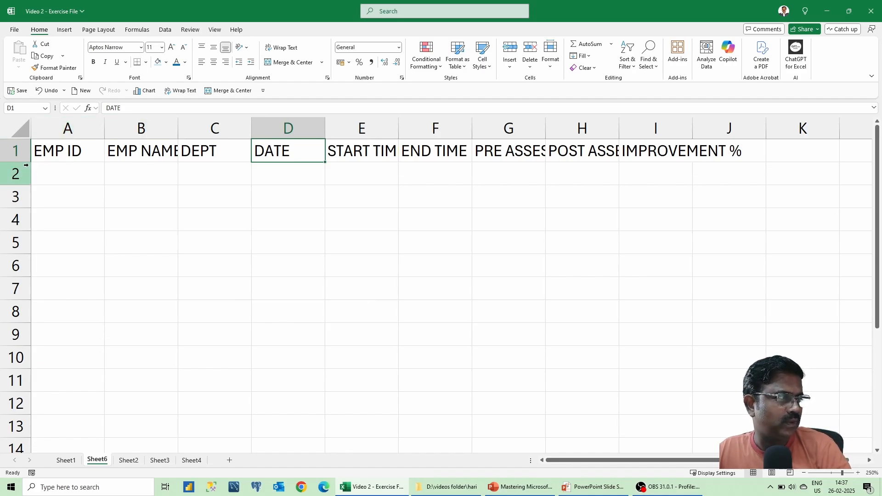
mouse_move(26, 163)
mouse_down()
mouse_move(27, 174)
mouse_move(26, 160)
mouse_up()
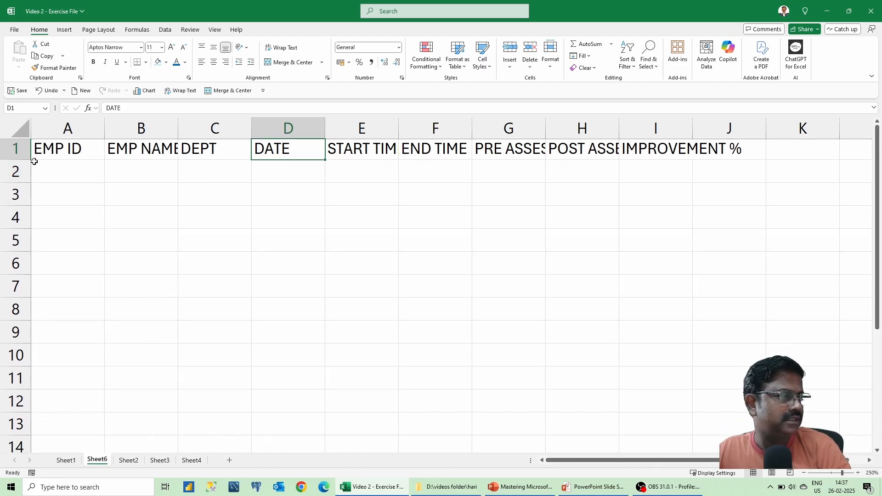
key(ctrl+z)
key(ctrl+y)
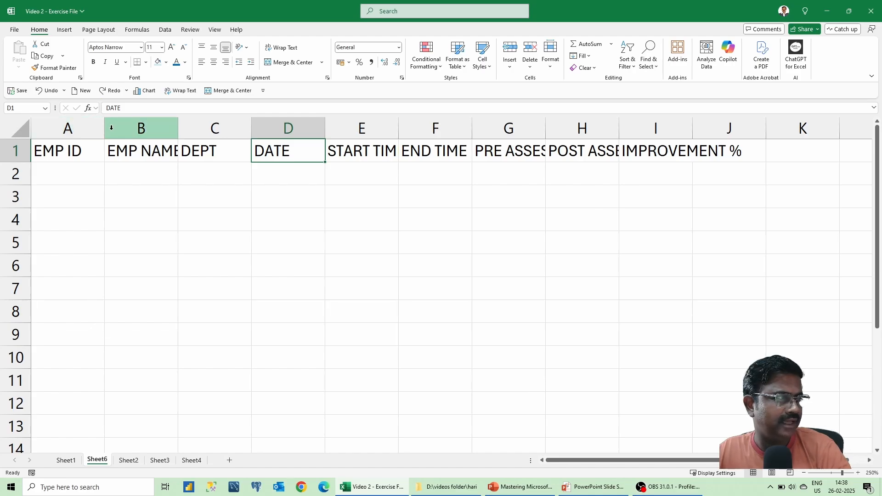
Widen columns B, C and E to fit EMP NAME, DEPT and START TIME.
drag(106, 129, 102, 131)
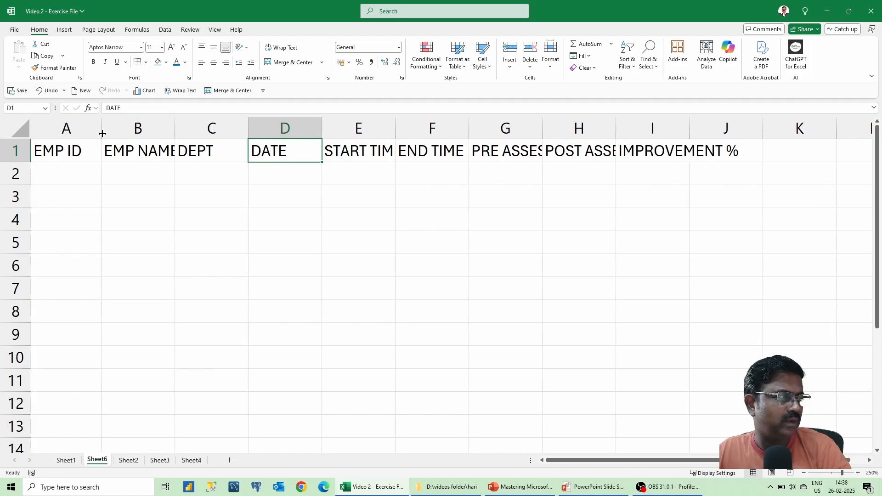
drag(175, 127, 263, 129)
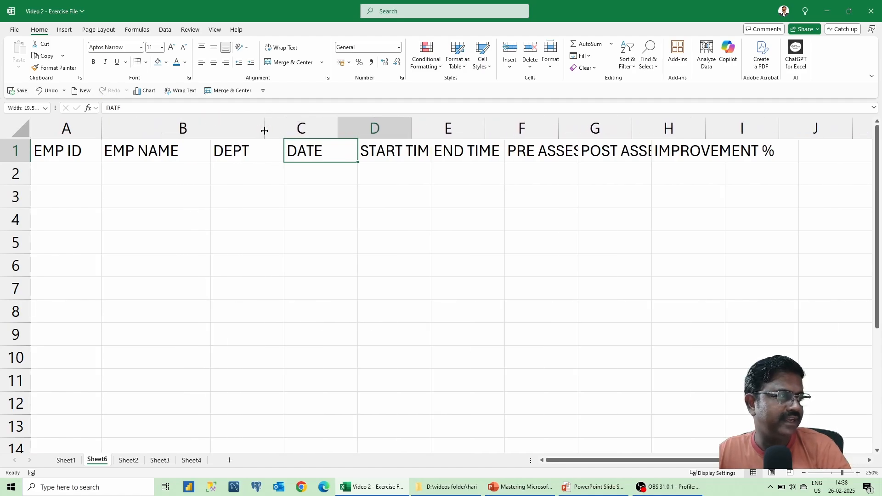
drag(336, 127, 395, 131)
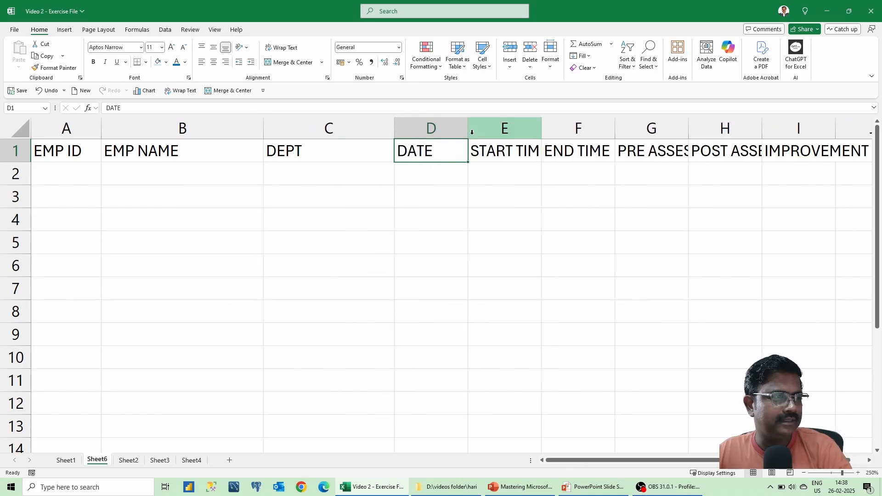
drag(542, 126, 553, 128)
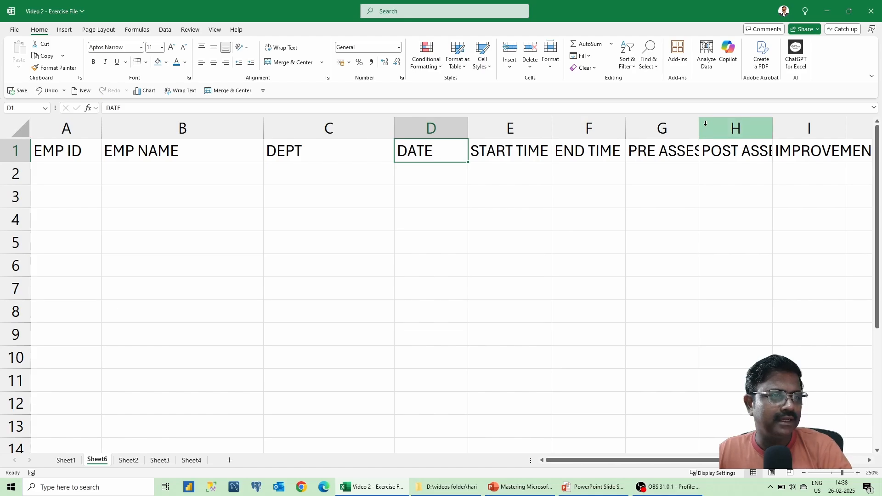
AutoFit columns G, H and I to their assessment score and IMPROVEMENT % headings.
drag(697, 127, 789, 128)
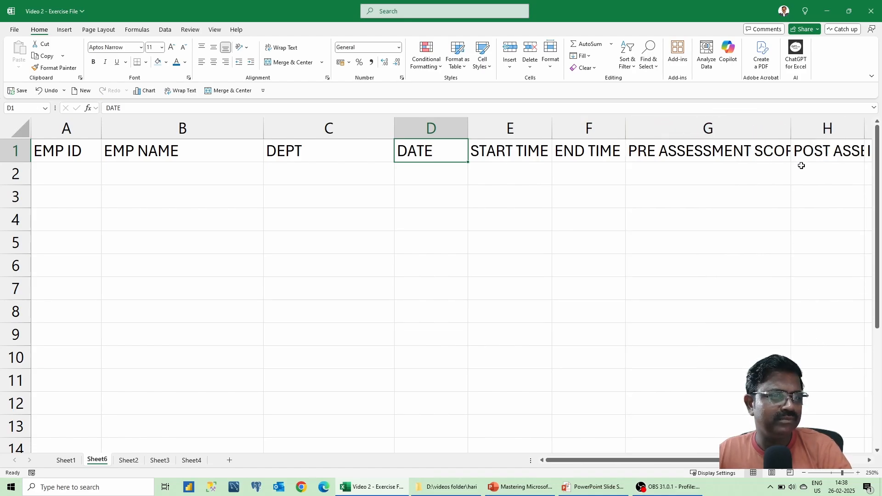
drag(790, 128, 757, 132)
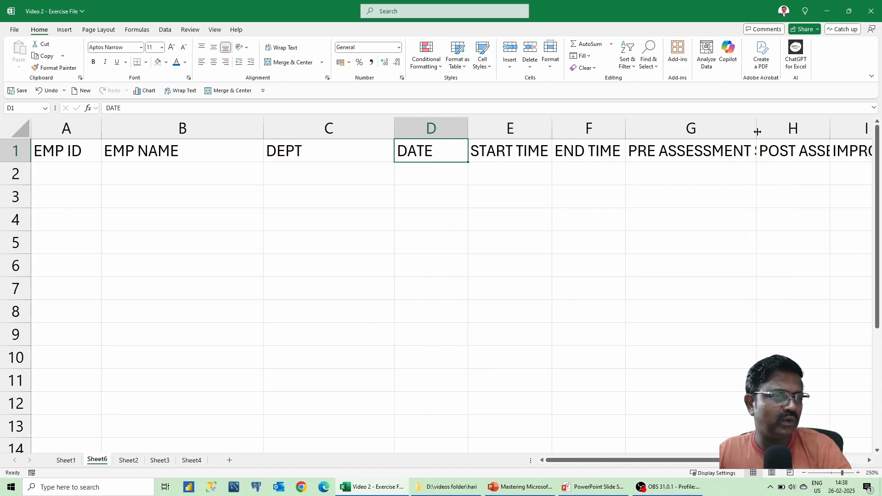
double_click(756, 131)
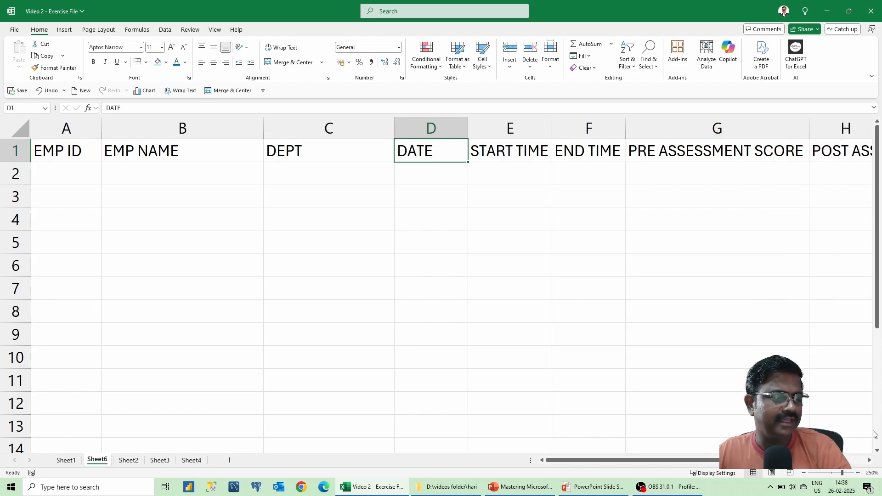
click(867, 460)
click(867, 460)
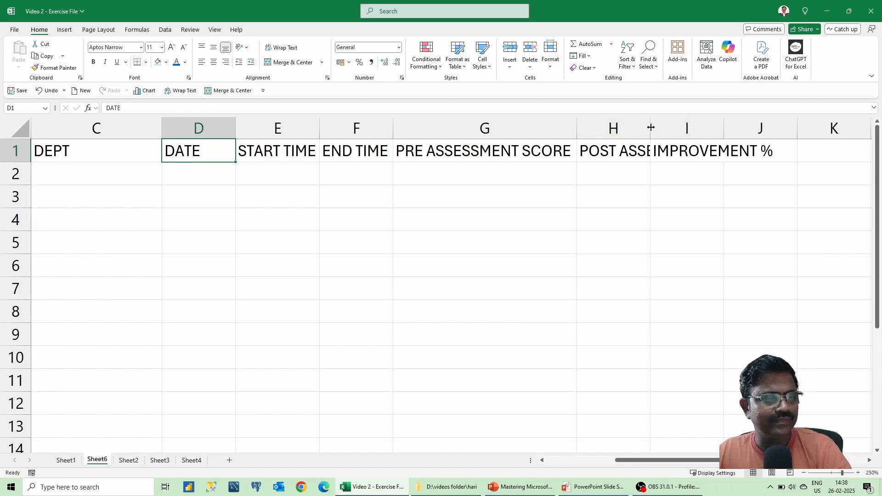
double_click(651, 128)
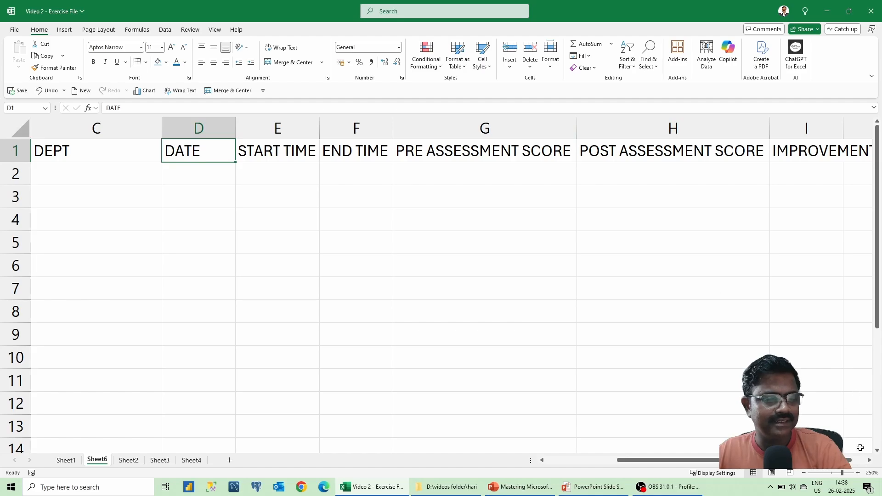
click(869, 460)
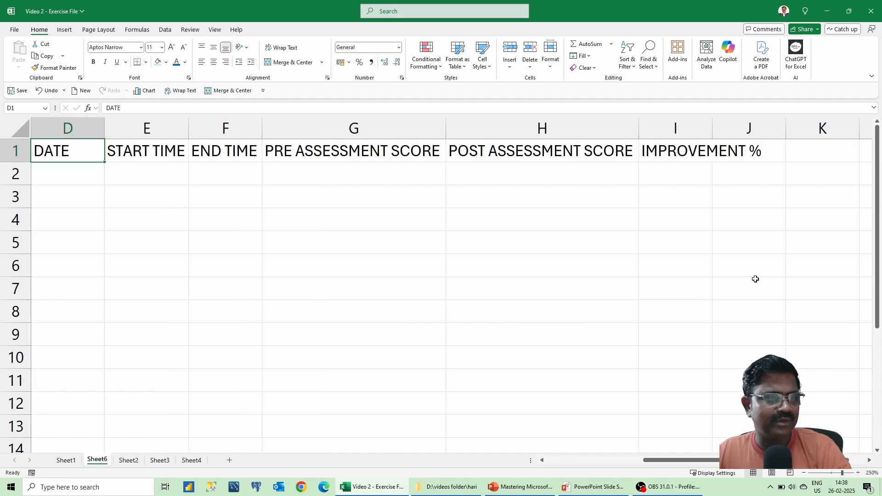
double_click(714, 127)
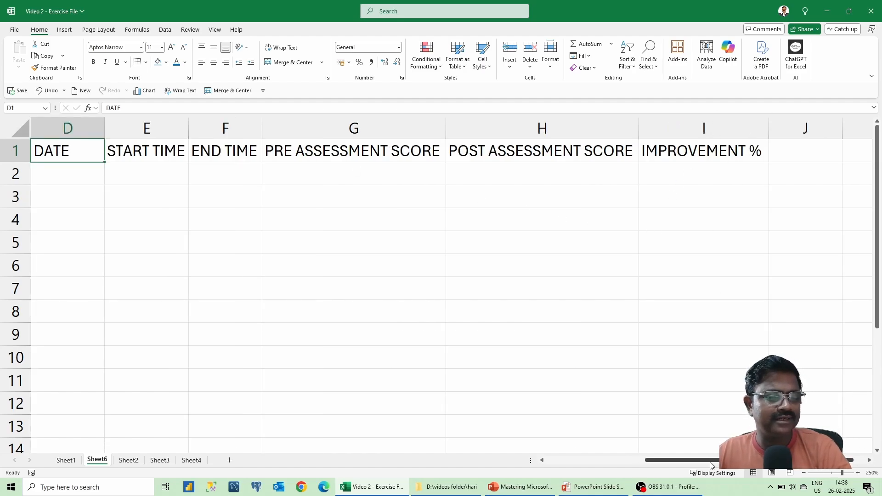
drag(711, 461, 582, 472)
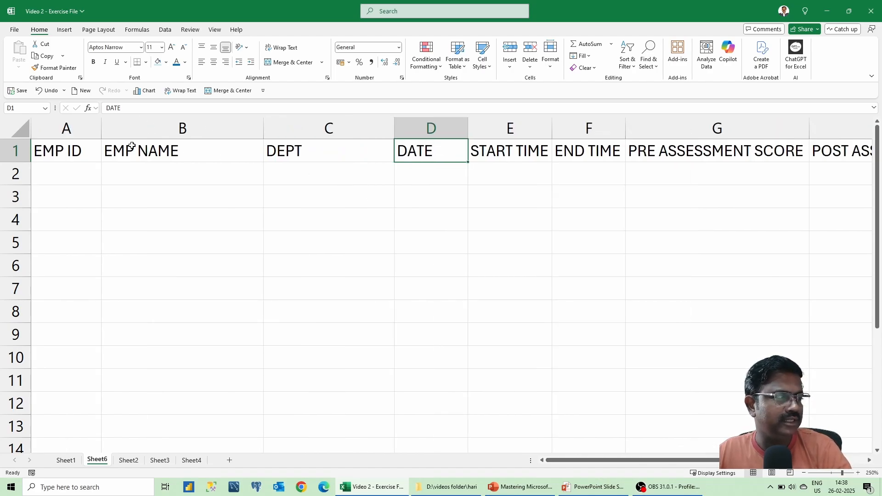
click(217, 147)
click(73, 151)
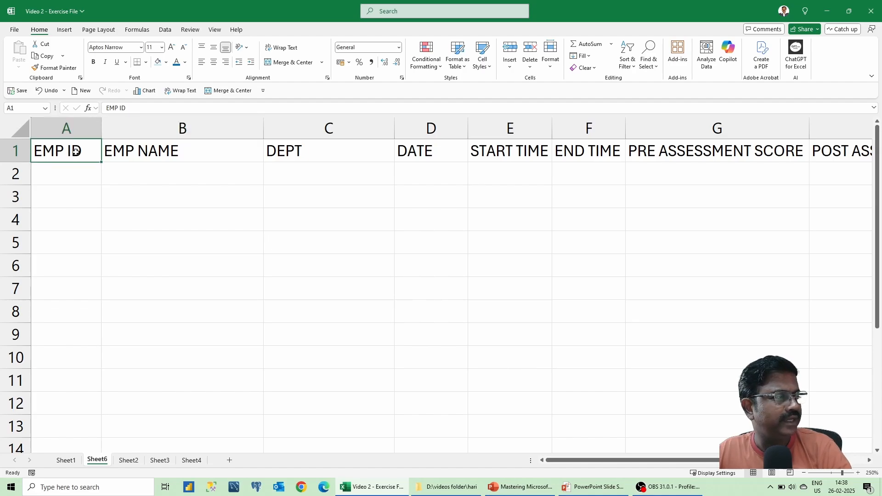
click(190, 147)
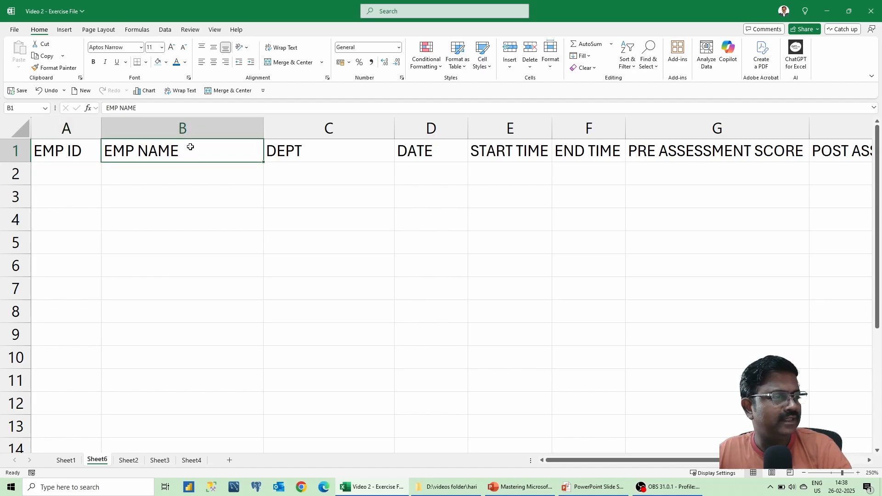
click(91, 174)
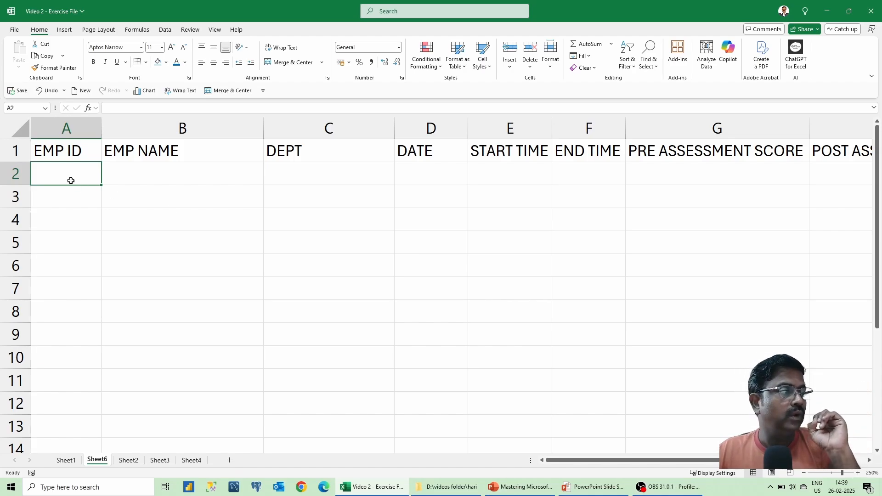
click(138, 175)
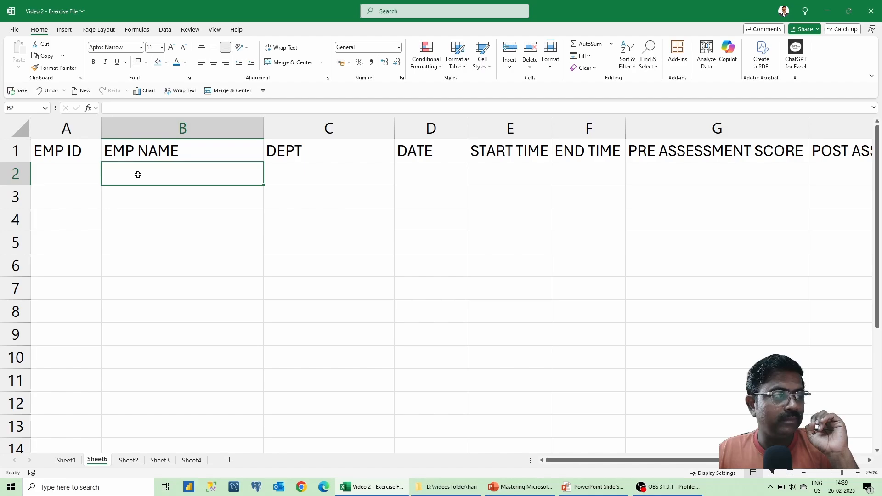
click(287, 167)
click(94, 175)
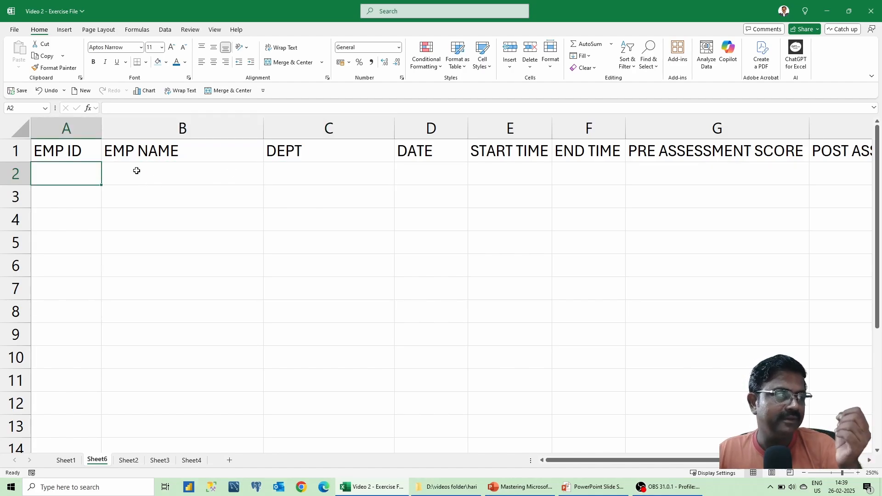
click(186, 178)
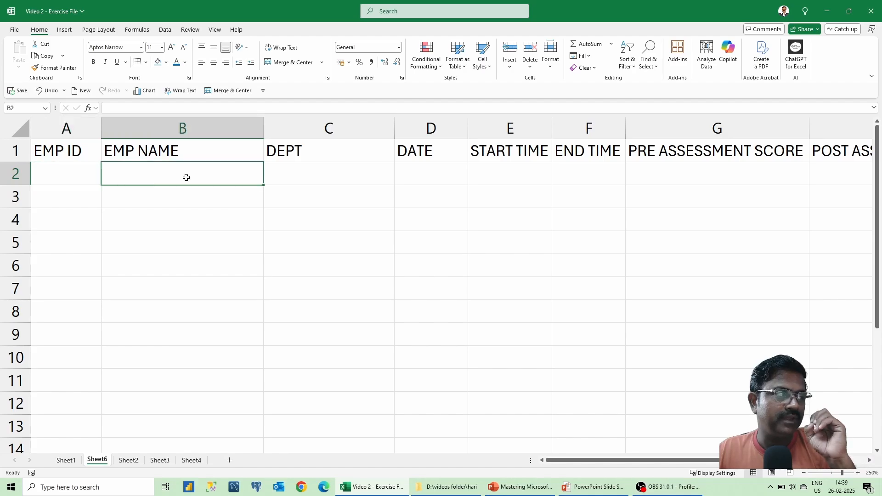
click(272, 174)
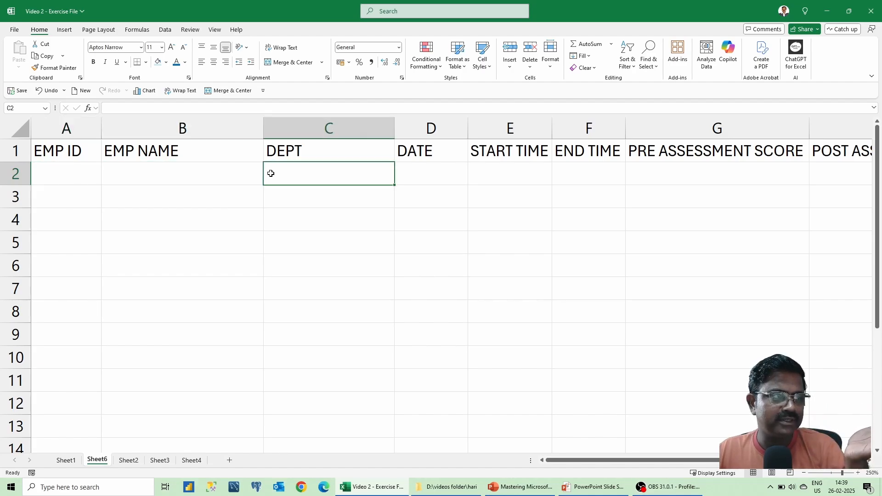
click(449, 174)
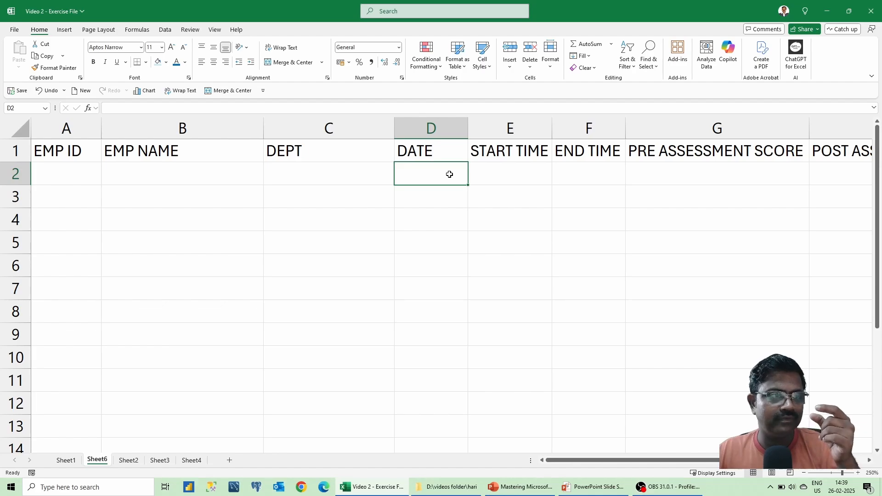
click(517, 172)
click(588, 170)
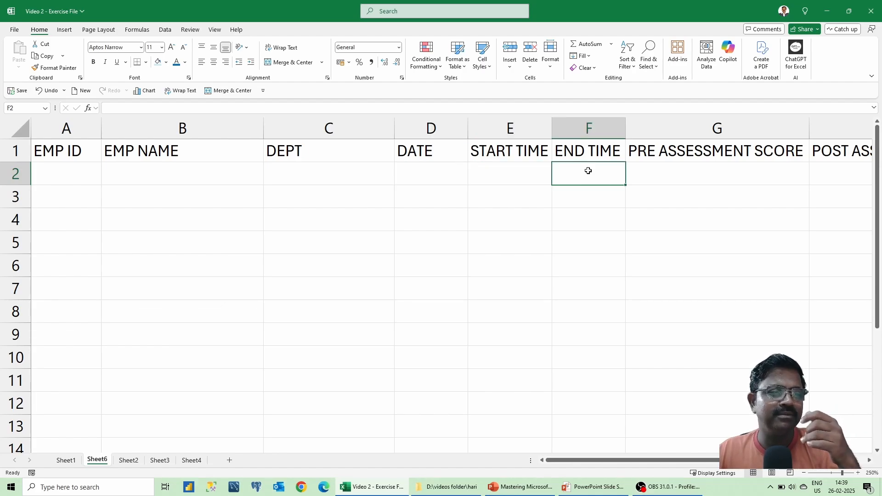
click(698, 169)
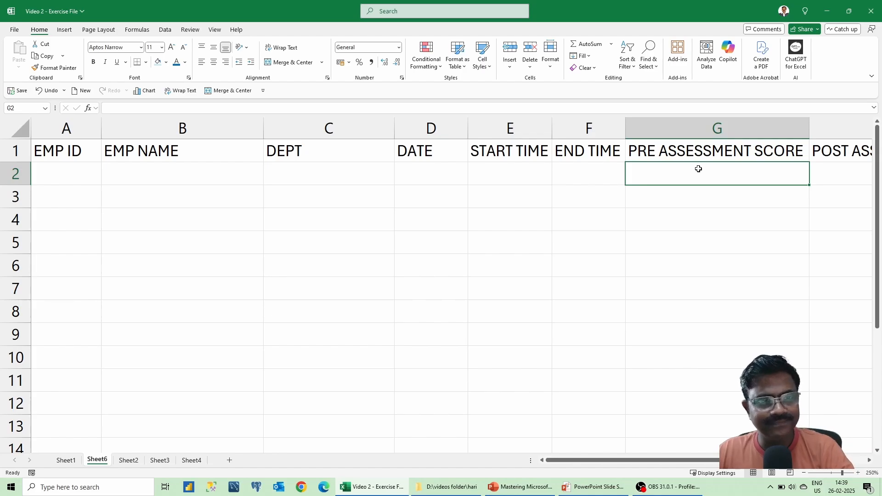
key(Right)
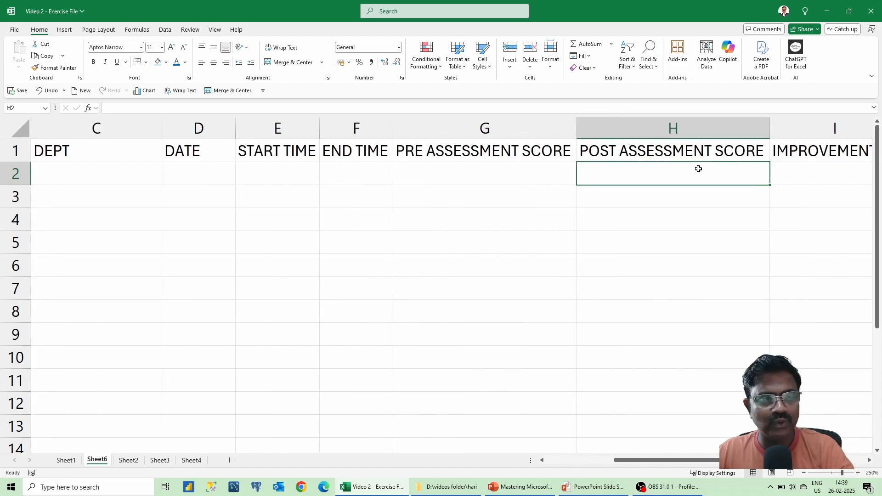
key(Right)
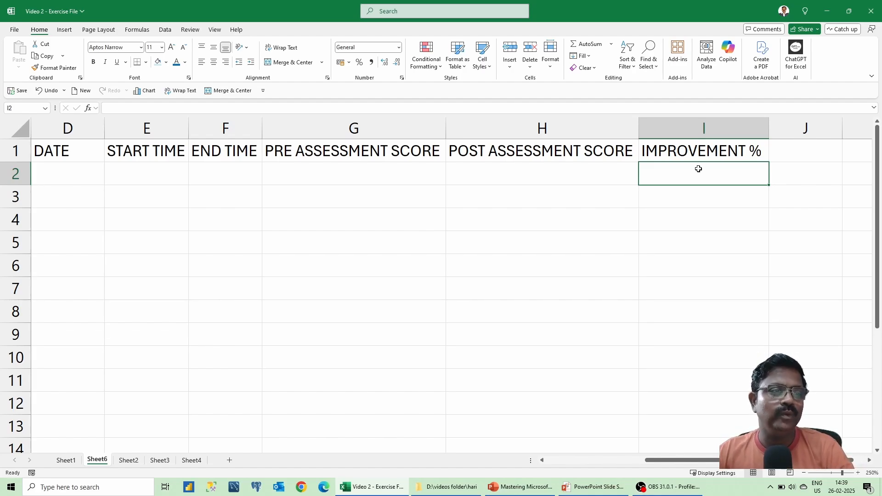
key(Left)
key(Left)
key(Left)
key(Left)
key(Left)
key(Left)
key(Left)
key(Left)
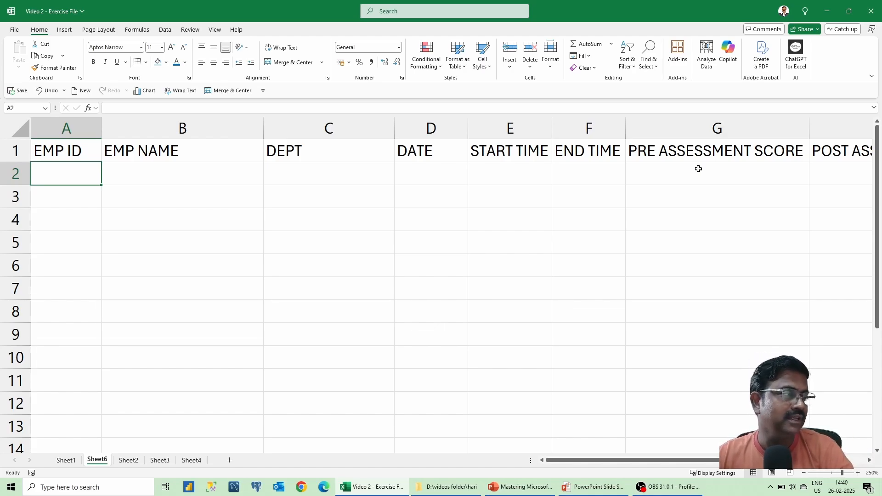
Select the EMP ID cells A2:A13 and apply the Number format.
key(shift+Down)
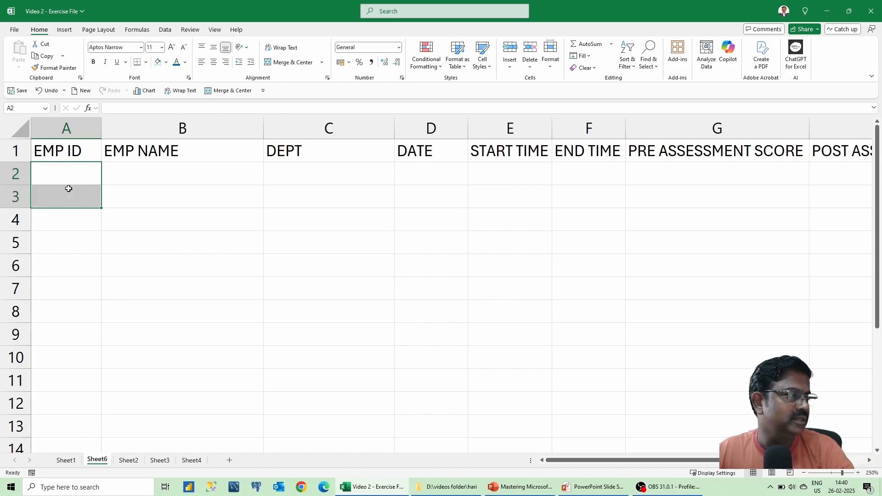
drag(69, 189, 54, 386)
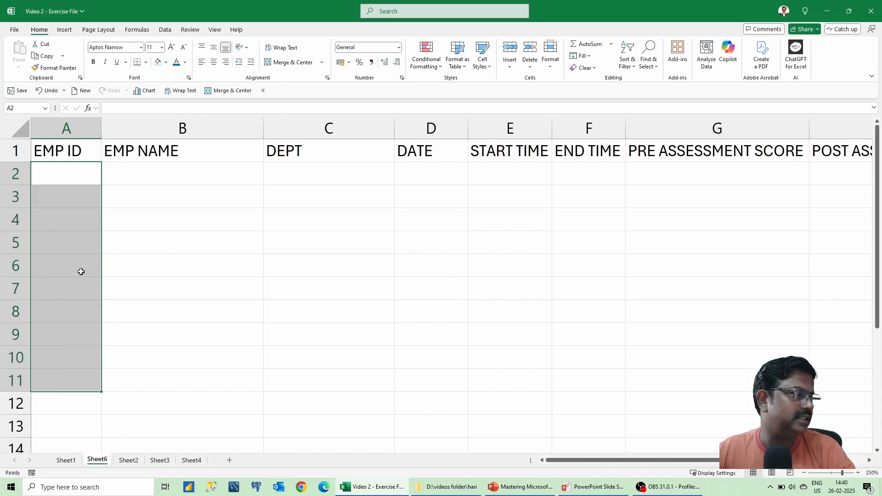
drag(77, 175, 88, 357)
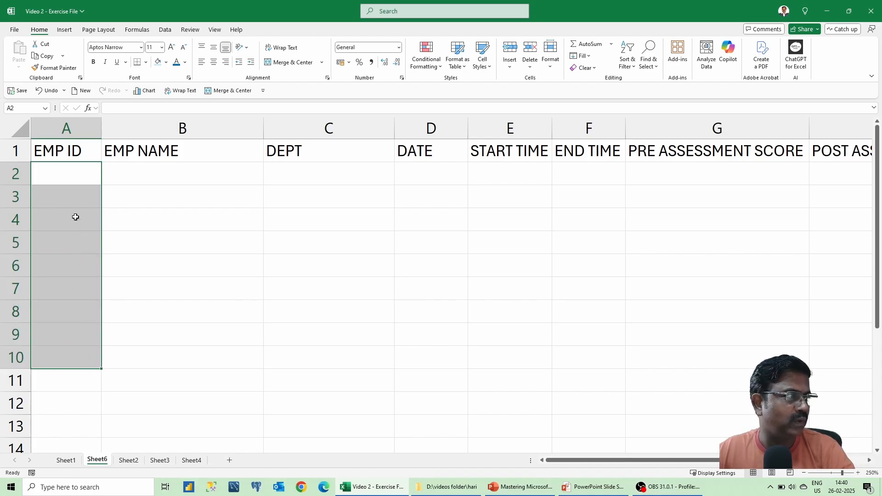
click(78, 179)
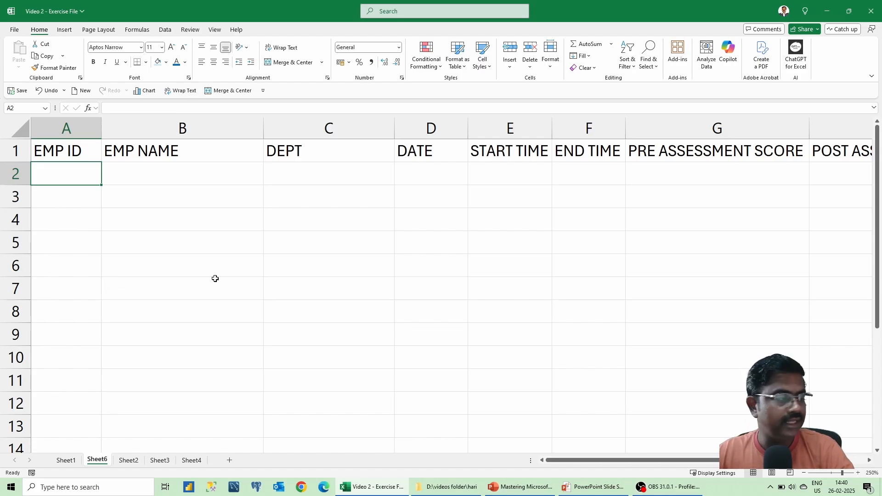
key(shift+Down)
key(shift+Down)
key(shift+Down)
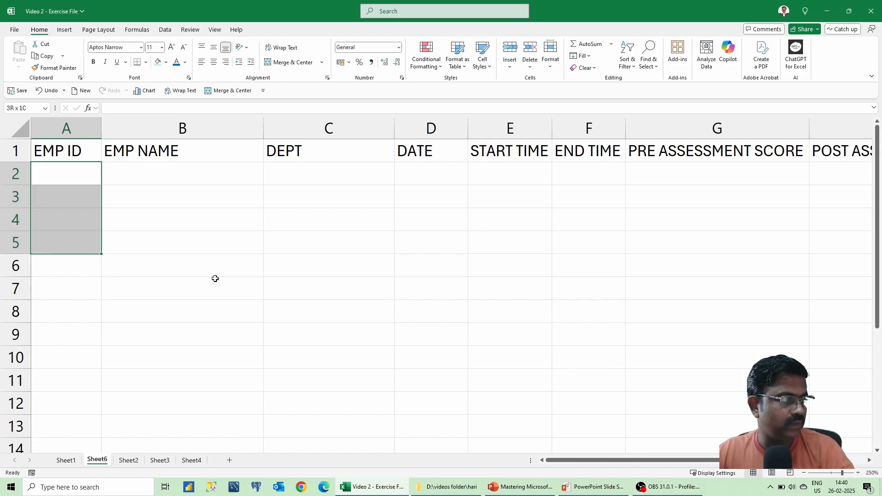
key(shift+Down)
key(shift+Down)
key(shift+Down)
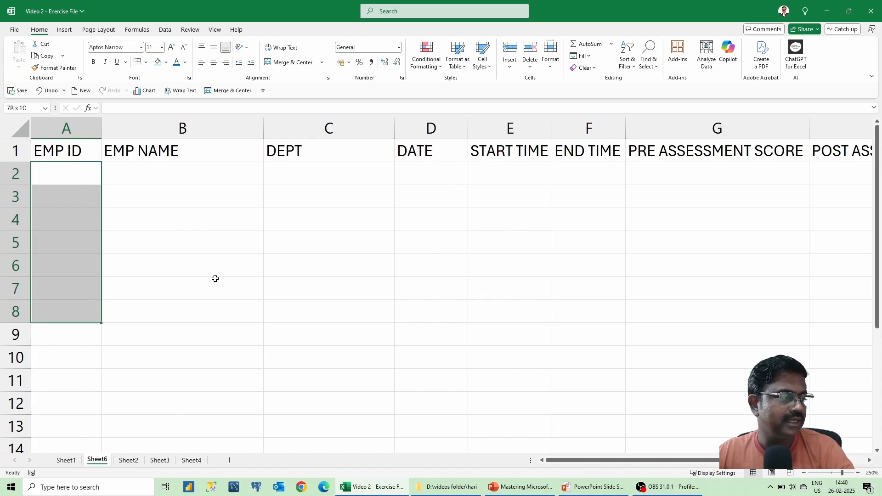
key(shift+Down)
key(shift+Down)
key(shift+Down)
key(shift+Down)
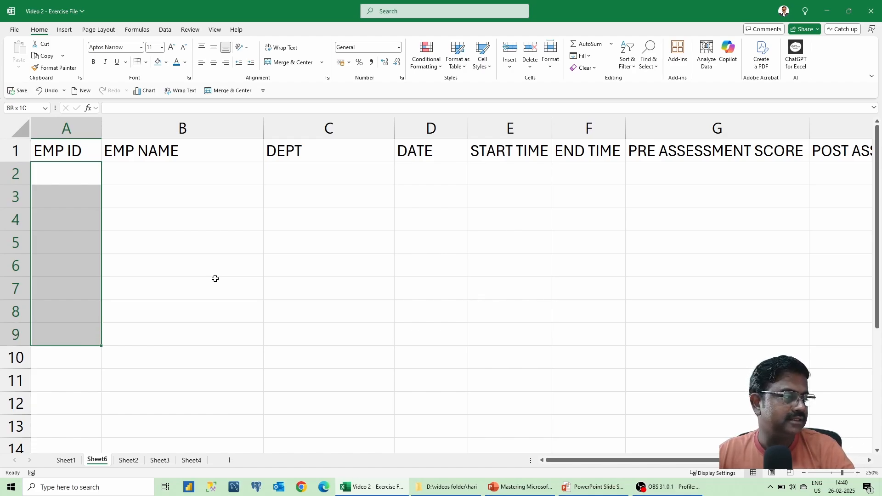
key(shift+Down)
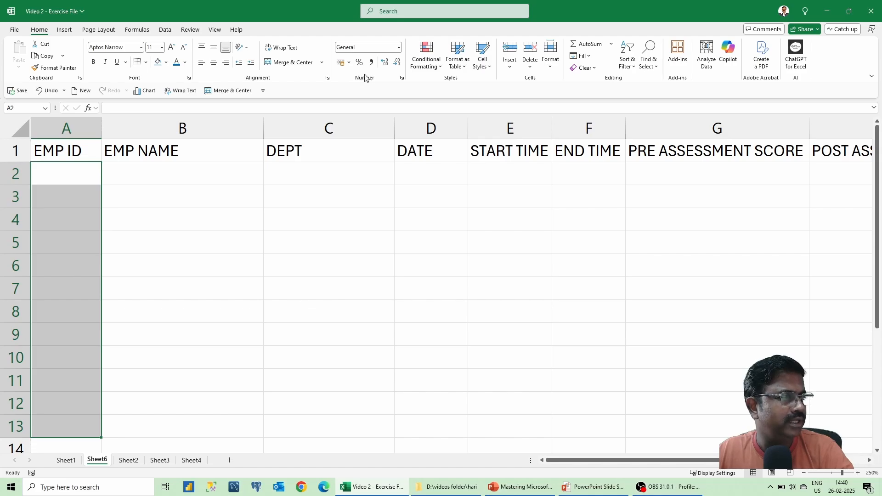
click(399, 47)
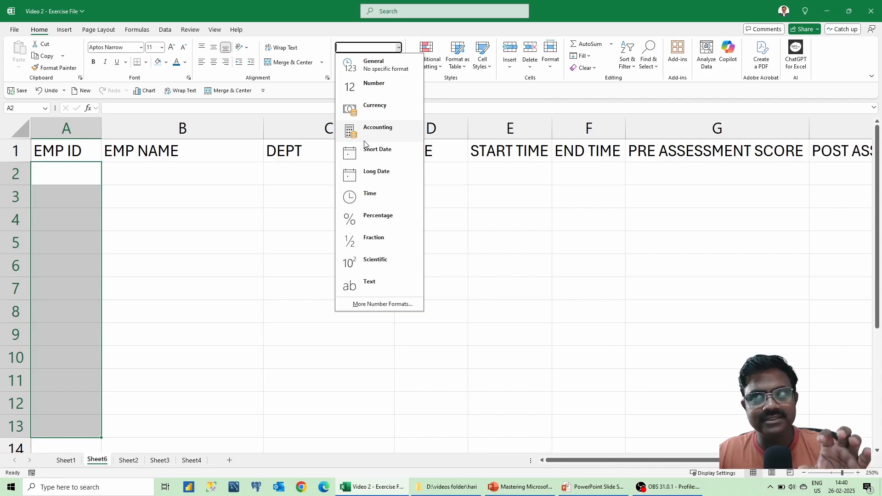
click(391, 96)
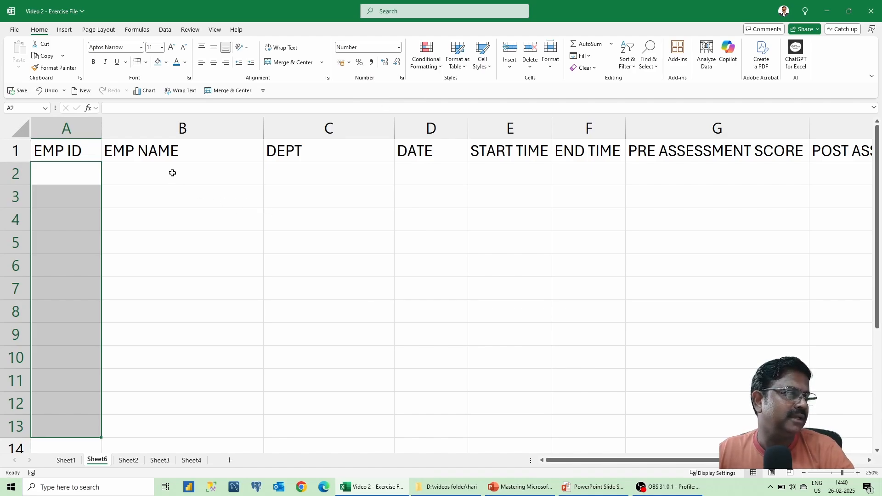
Apply the Text format to the EMP NAME cells B2:B11.
drag(172, 172, 266, 171)
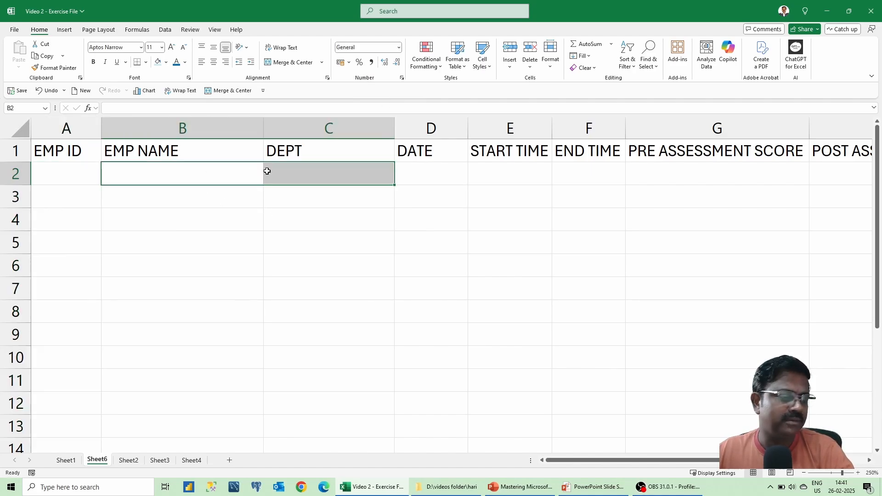
key(Left)
key(Right)
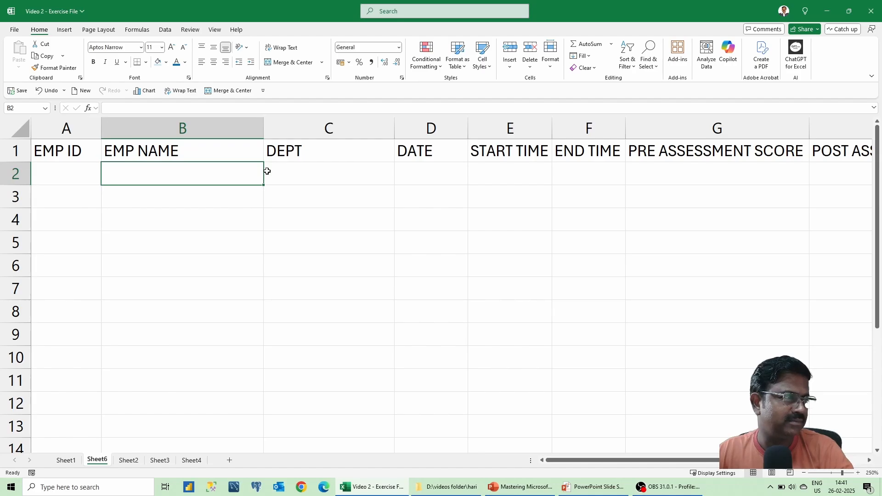
key(shift+Down)
key(shift+Down)
key(shift+Down)
key(shift+Down)
key(shift+Down)
key(shift+Down)
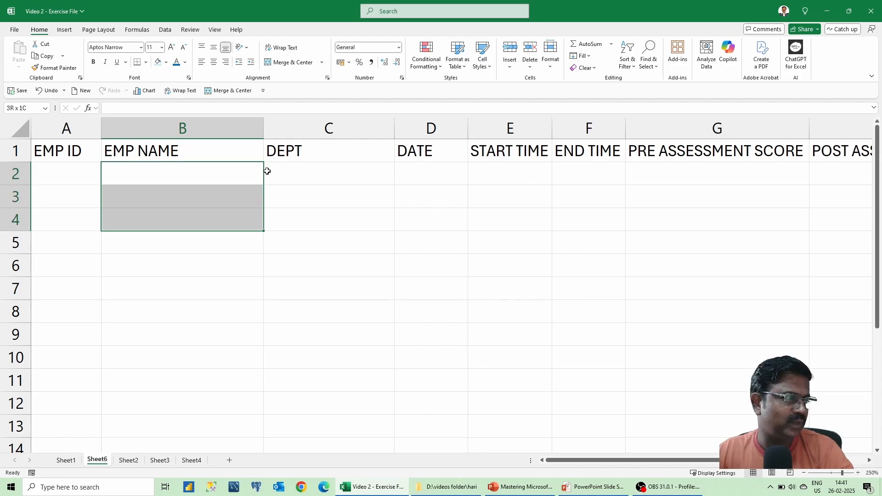
key(shift+Down)
key(shift+Down)
key(shift+Down)
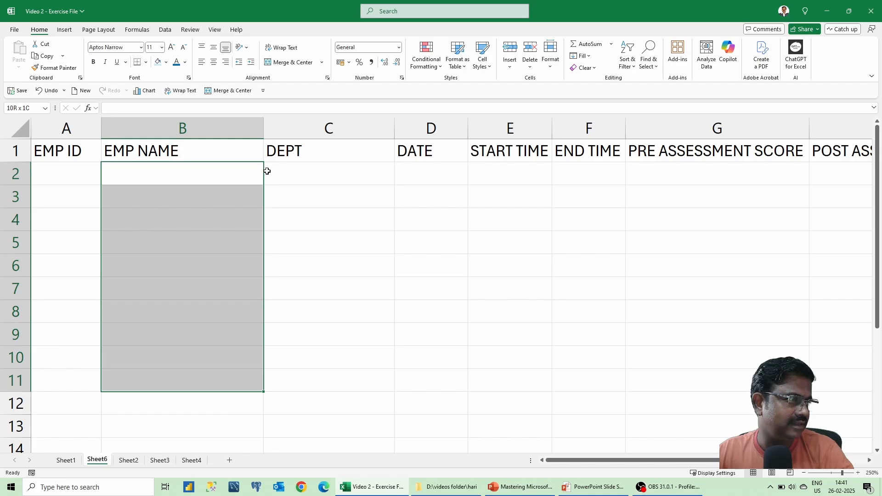
click(399, 48)
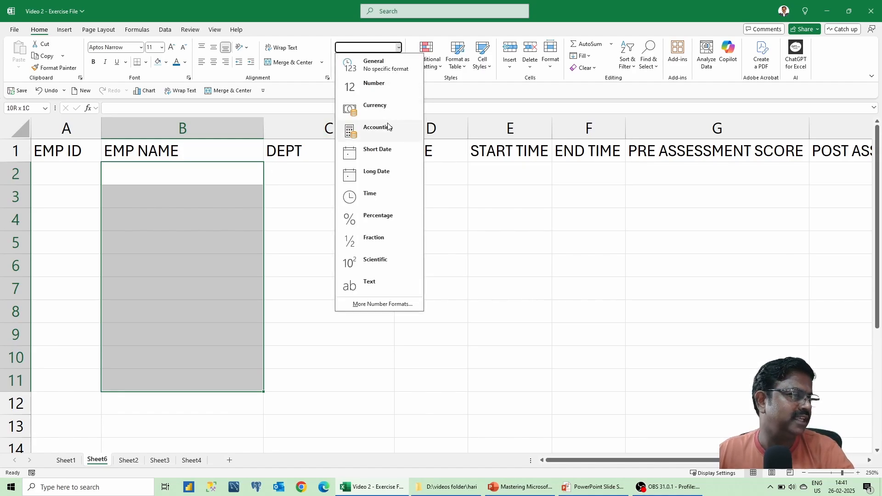
click(375, 283)
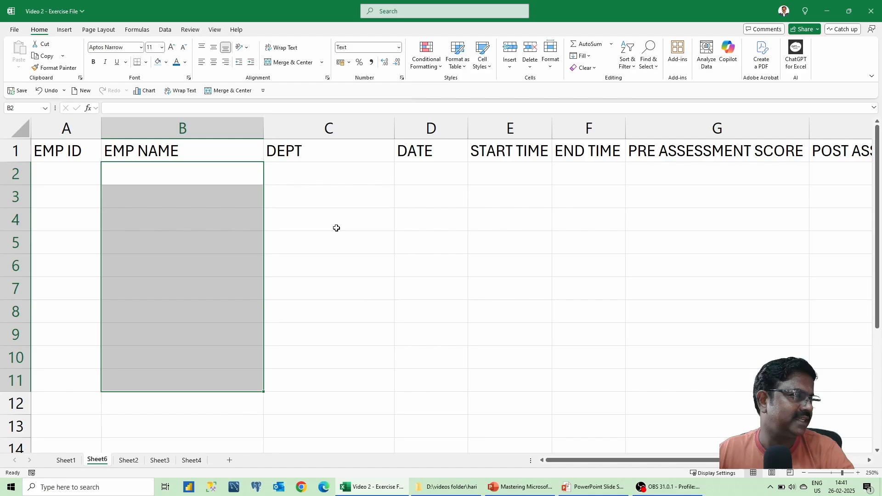
Apply the Text format to the DEPT cells C2:C11.
click(311, 173)
key(shift+Down)
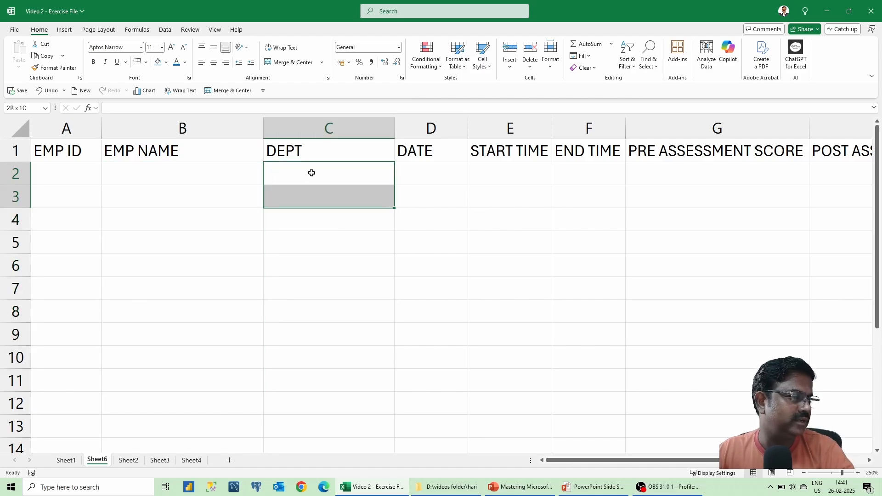
key(shift+Down)
key(shift+Down)
key(shift+Down)
key(shift+Down)
key(shift+Down)
key(shift+Down)
key(shift+Down)
key(shift+Down)
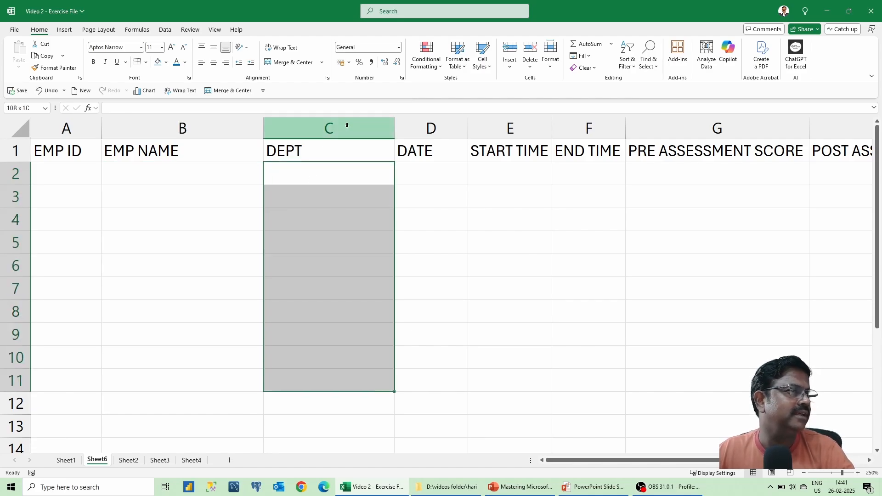
click(398, 47)
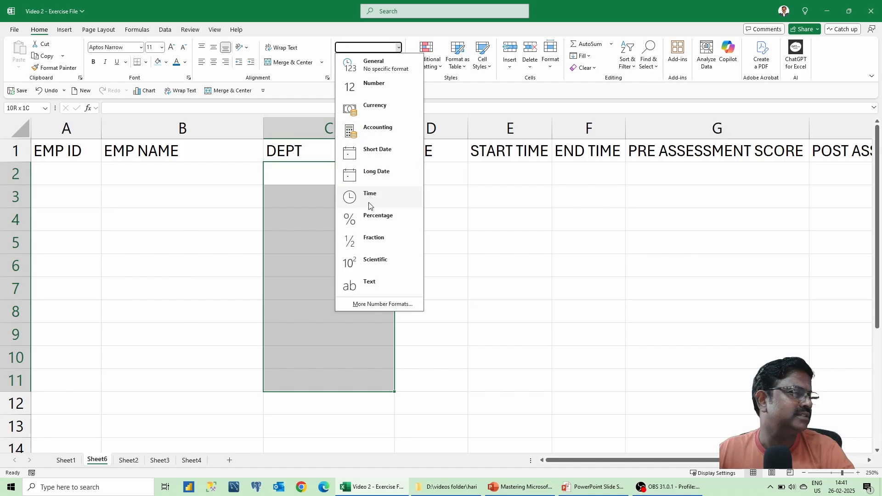
click(372, 282)
click(438, 173)
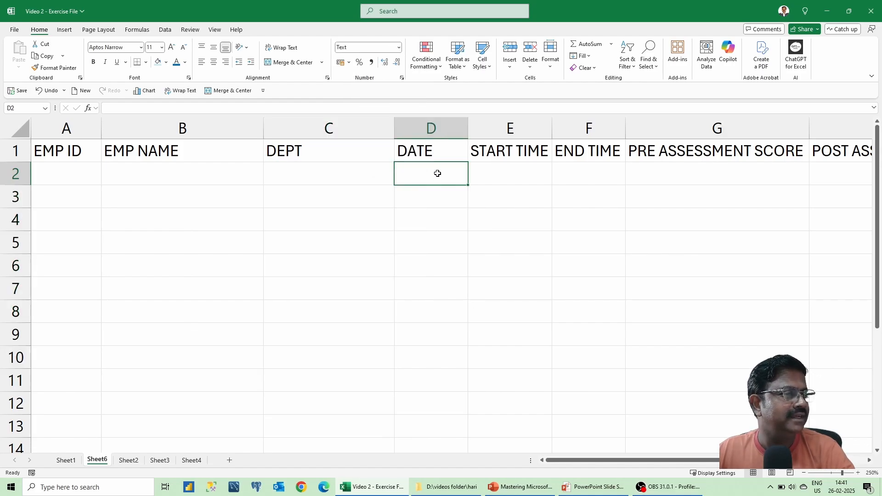
Select D2:D10 under DATE and apply the Short Date format.
key(shift+Down)
key(shift+Down)
key(shift+Down)
key(shift+Down)
key(shift+Down)
key(shift+Down)
key(shift+Down)
key(shift+Down)
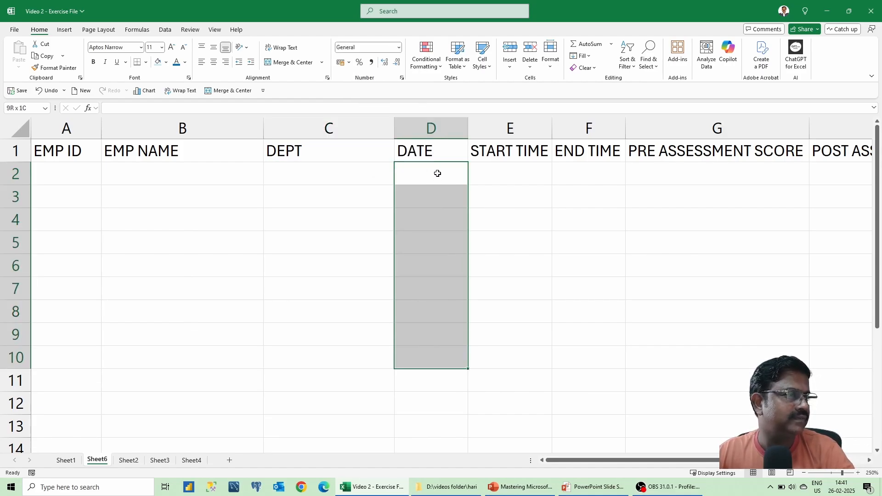
click(399, 48)
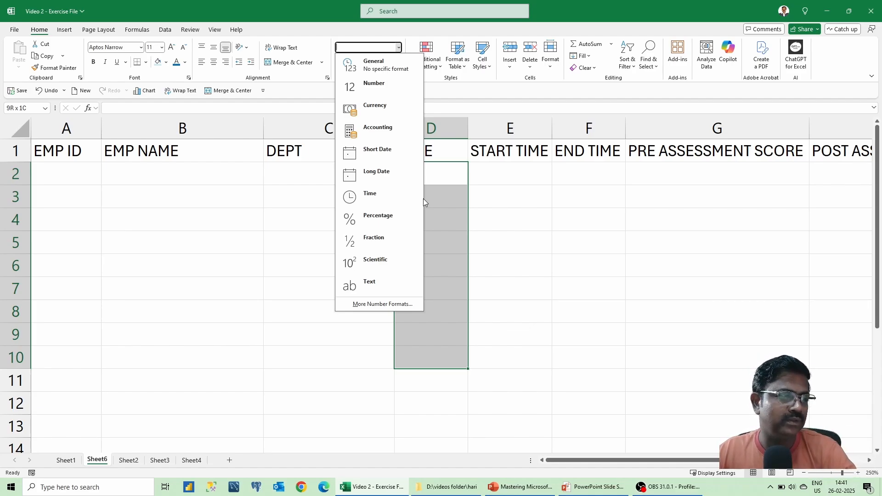
click(381, 156)
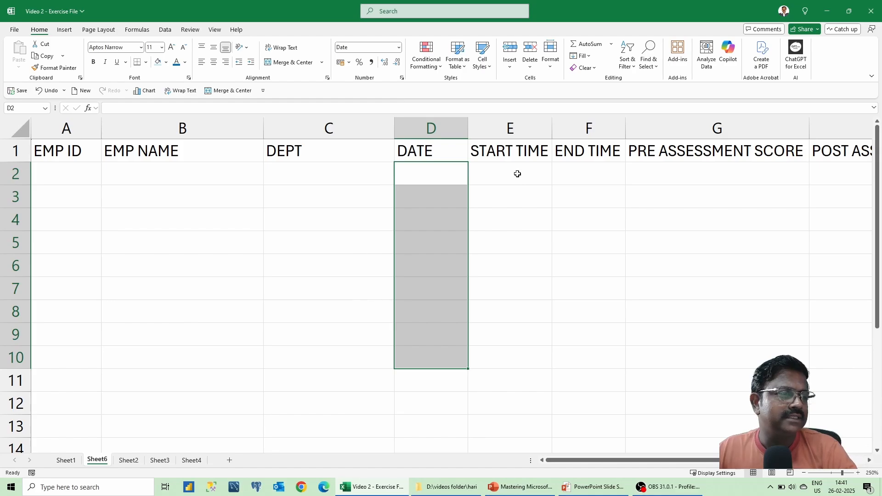
mouse_move(517, 174)
mouse_down()
mouse_move(582, 177)
mouse_move(525, 178)
mouse_up()
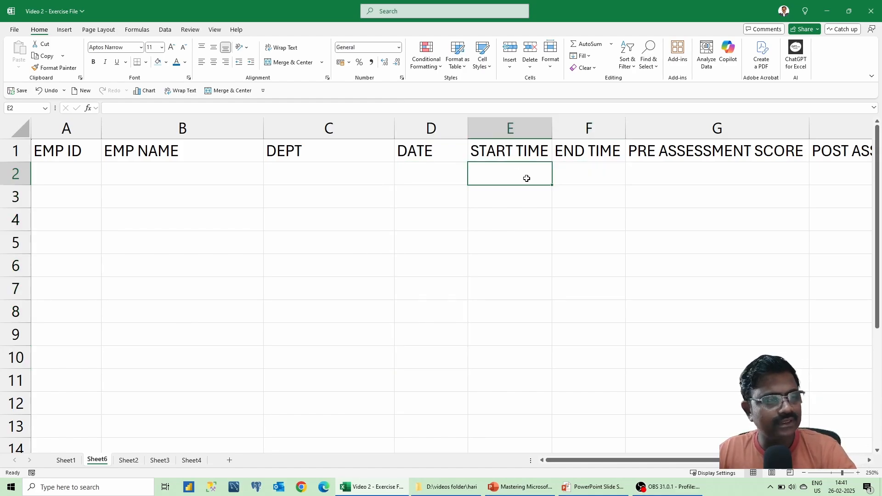
Apply the Time format to the START TIME and END TIME cells E2:F11.
key(shift+Right)
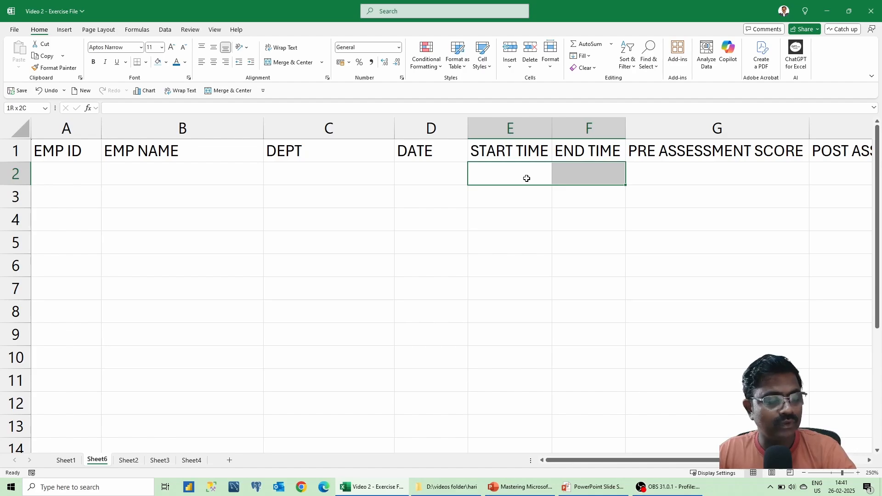
key(shift+Down)
key(shift+Down)
key(shift+Down)
key(shift+Down)
key(shift+Down)
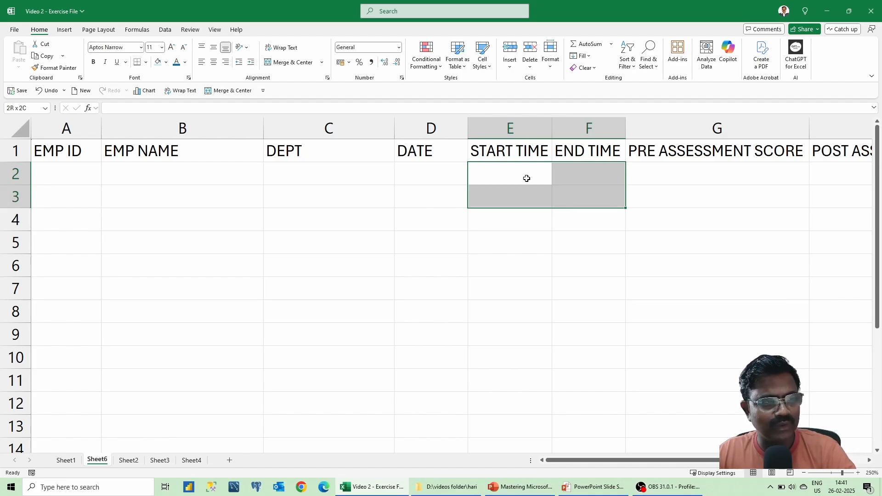
key(shift+Down)
key(shift+Down)
key(shift+Down)
key(shift+Down)
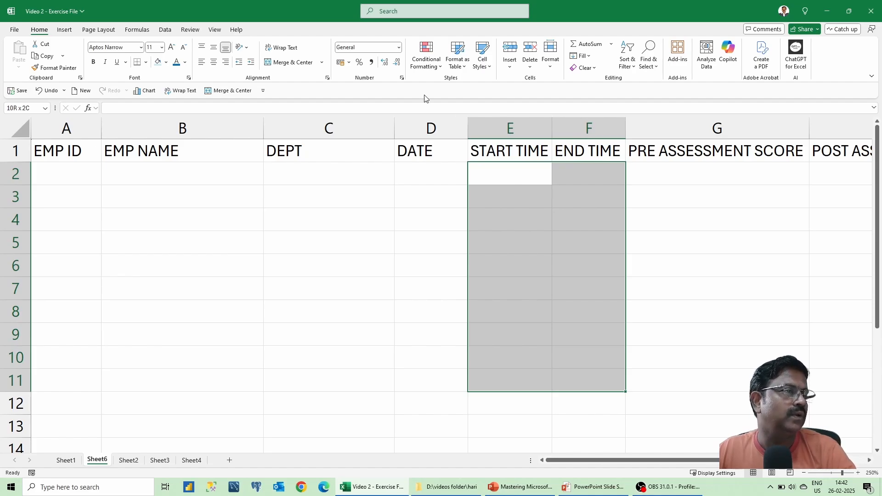
click(398, 47)
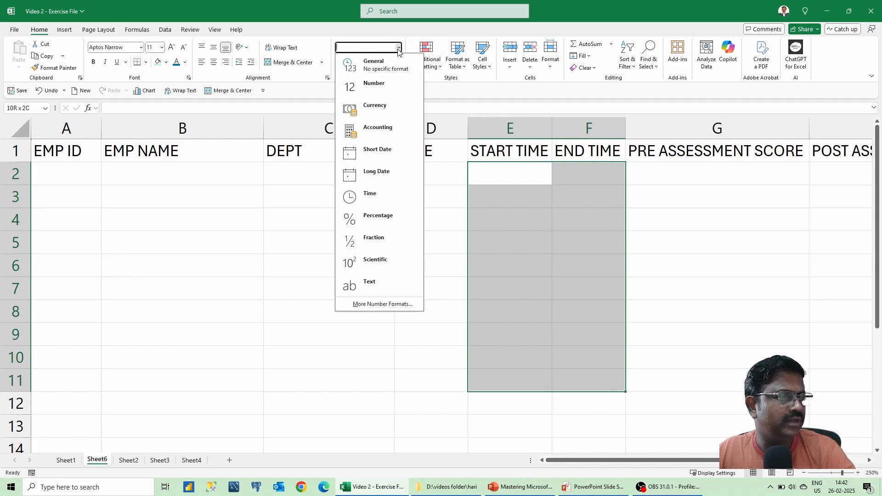
click(375, 199)
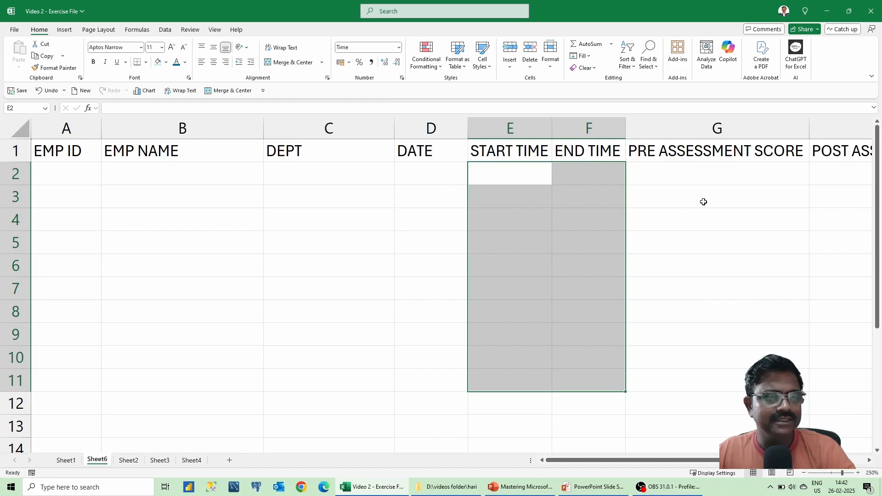
Apply the Number format to the assessment score cells G2:H10.
click(687, 174)
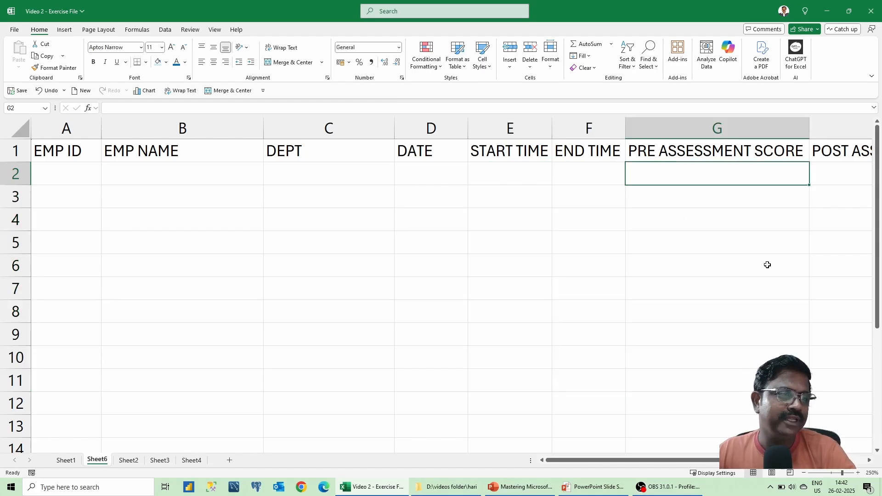
scroll(767, 265, right, 2)
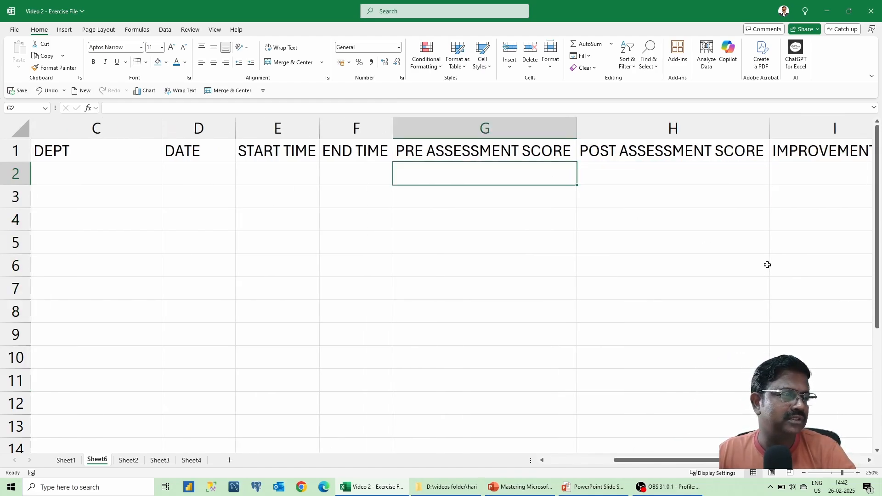
key(shift+Right)
key(shift+Down)
key(shift+Down)
key(shift+Down)
key(shift+Down)
key(shift+Down)
key(shift+Down)
key(shift+Down)
key(shift+Down)
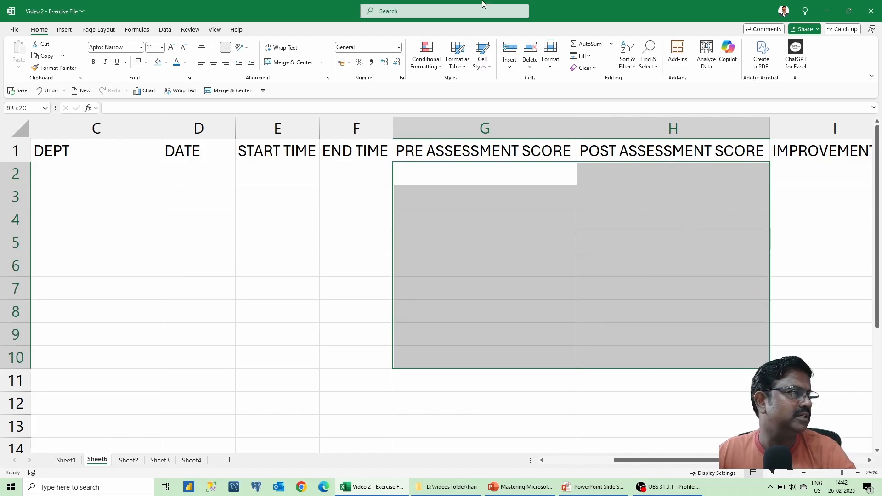
click(398, 47)
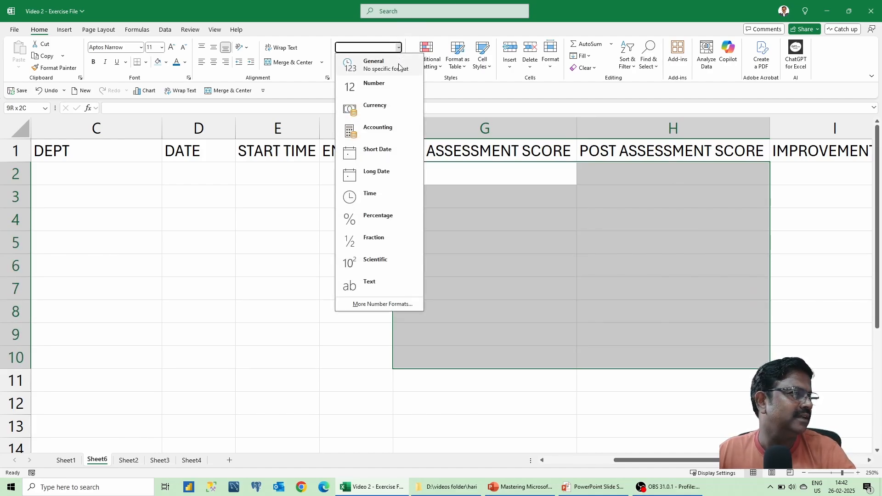
click(384, 86)
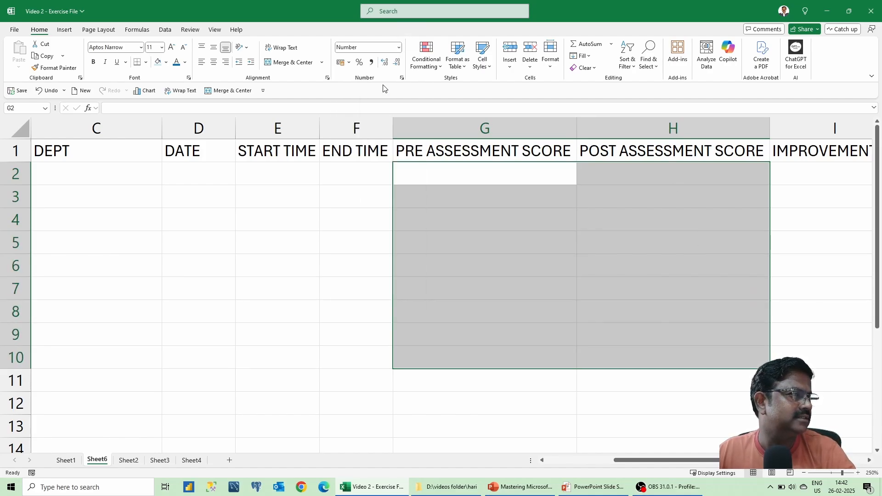
Apply the Percentage format to the IMPROVEMENT % cells I2:I10.
click(792, 174)
key(shift+Down)
key(shift+Down)
key(shift+Down)
key(shift+Down)
key(shift+Down)
key(shift+Down)
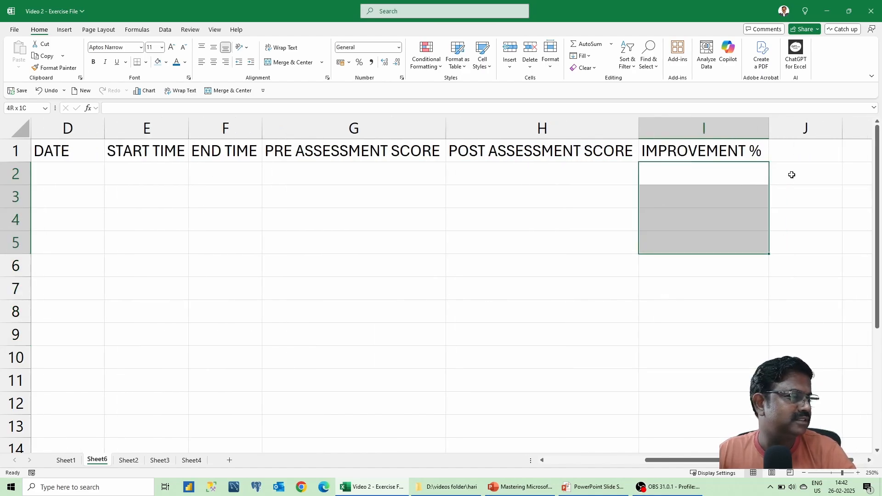
key(shift+Down)
key(shift+Down)
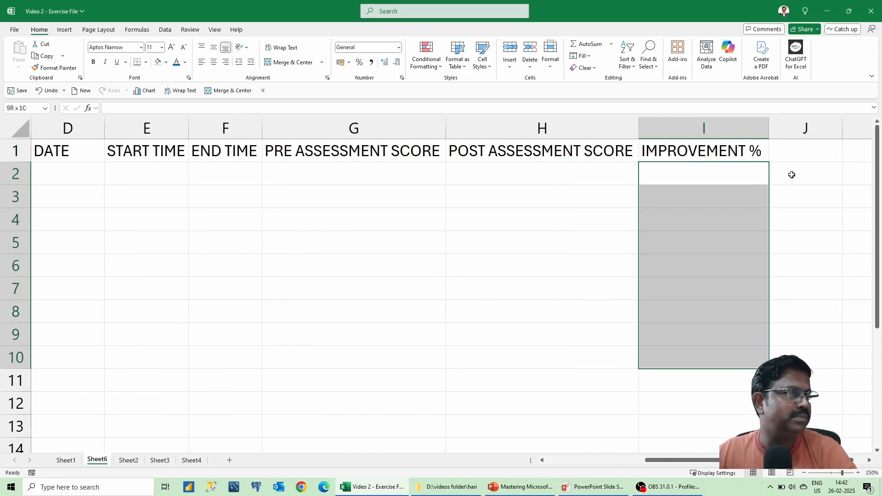
click(400, 48)
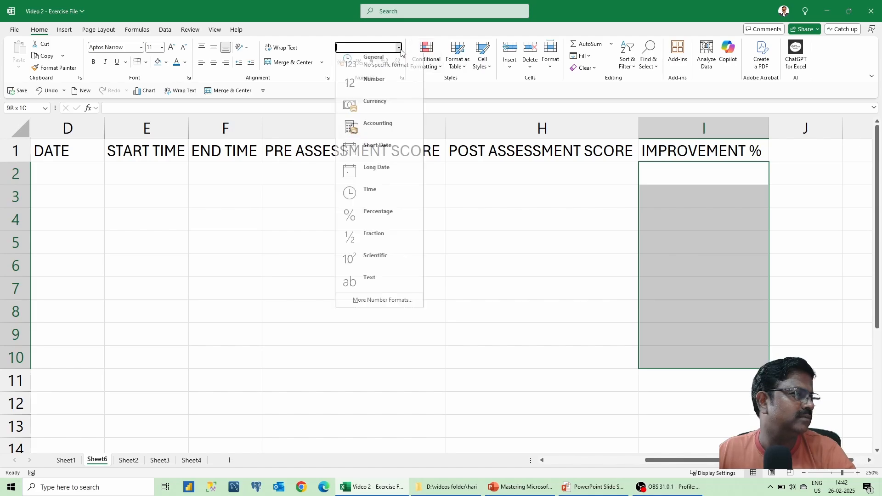
click(413, 220)
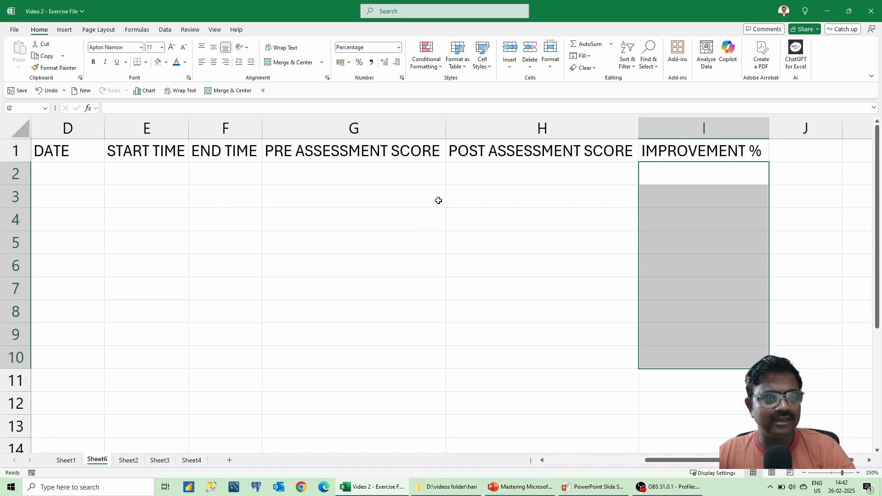
key(Left)
key(Left)
In row 2, enter EMP ID 1001, the employee's name, department HR and date 24-1-2024.
key(Home)
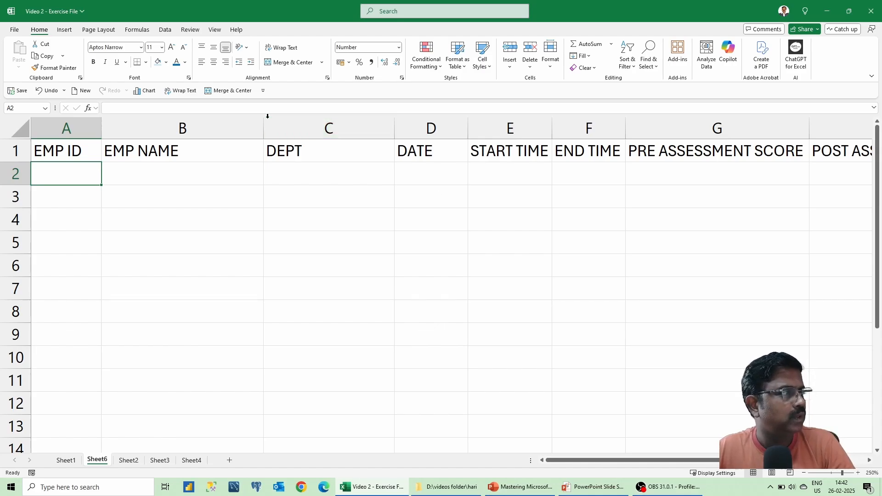
text(1001)
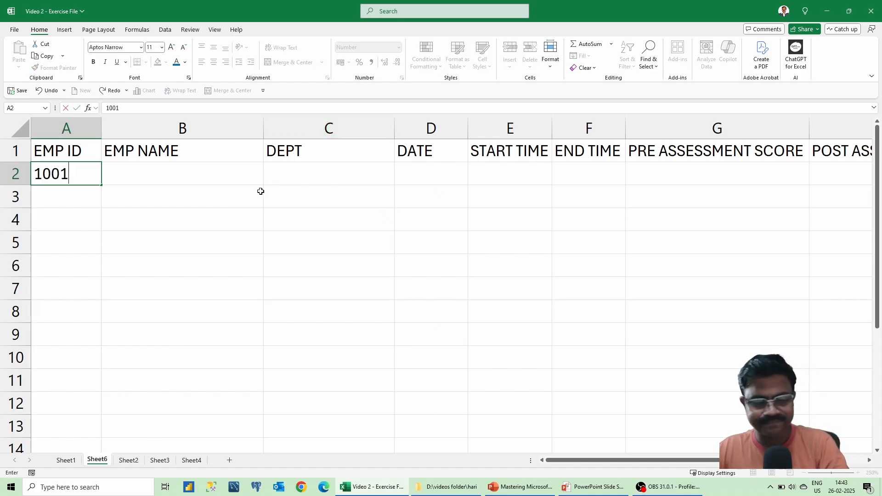
key(Tab)
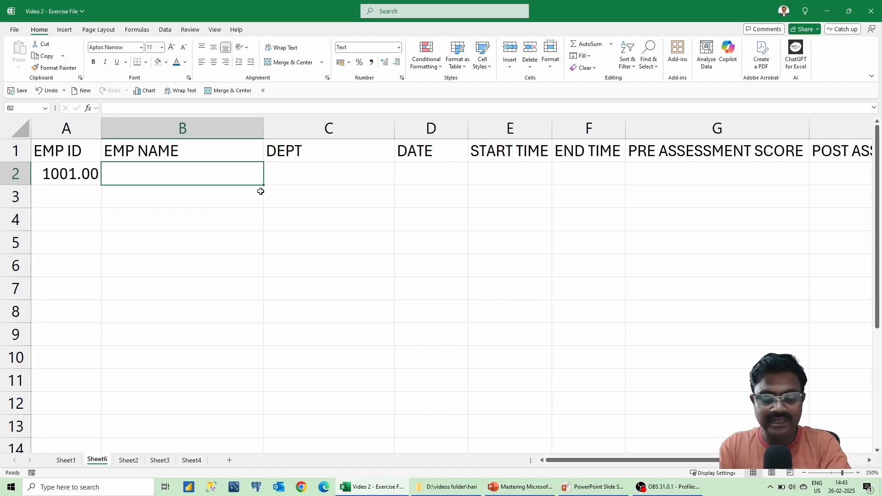
text(HARIHARAN)
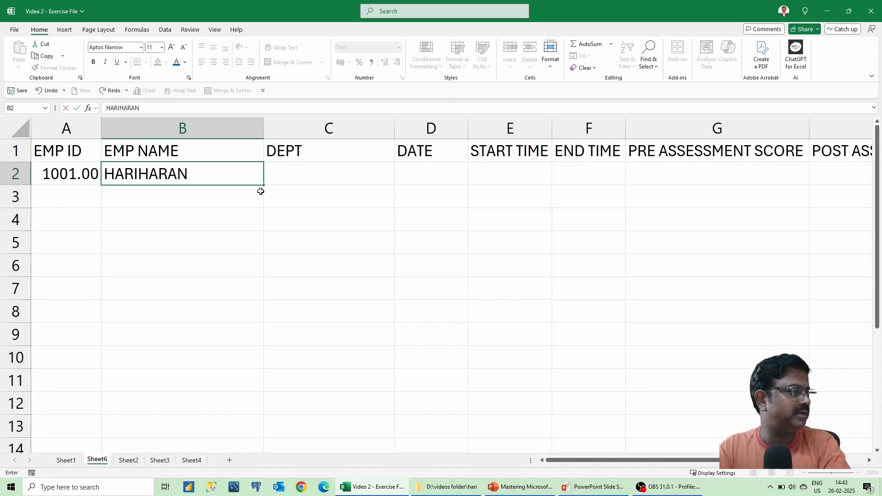
text( R)
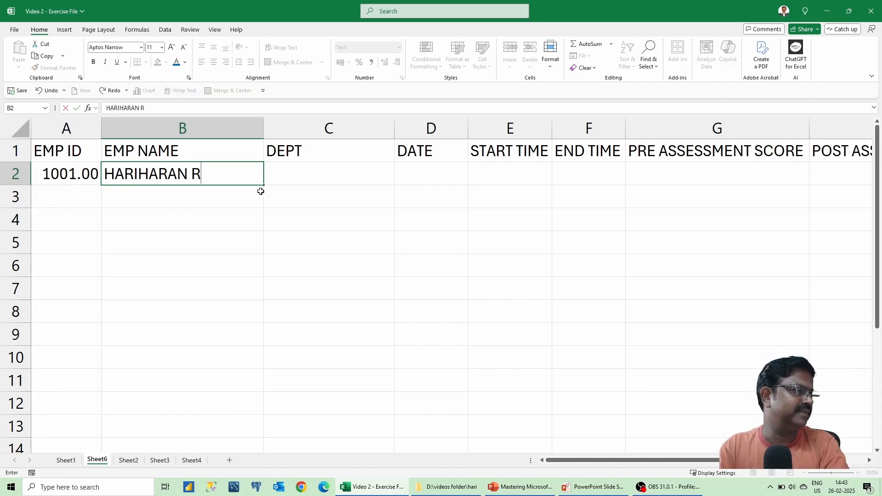
key(Tab)
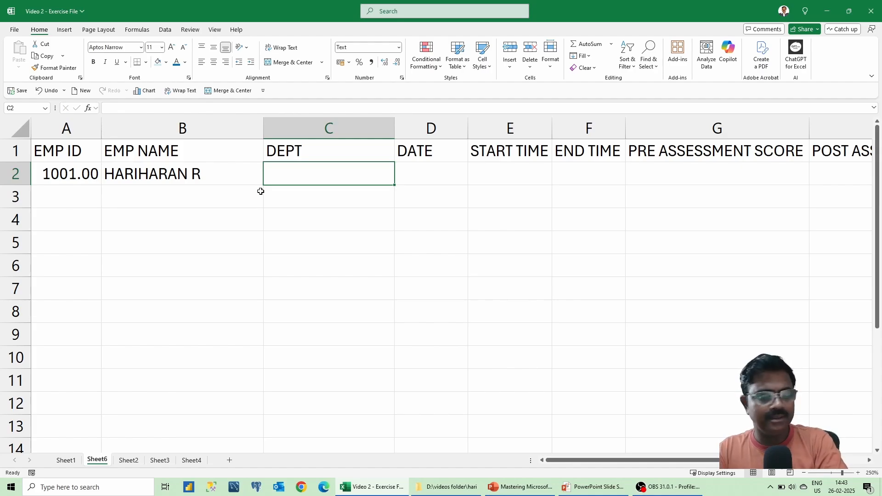
text(HR)
key(Tab)
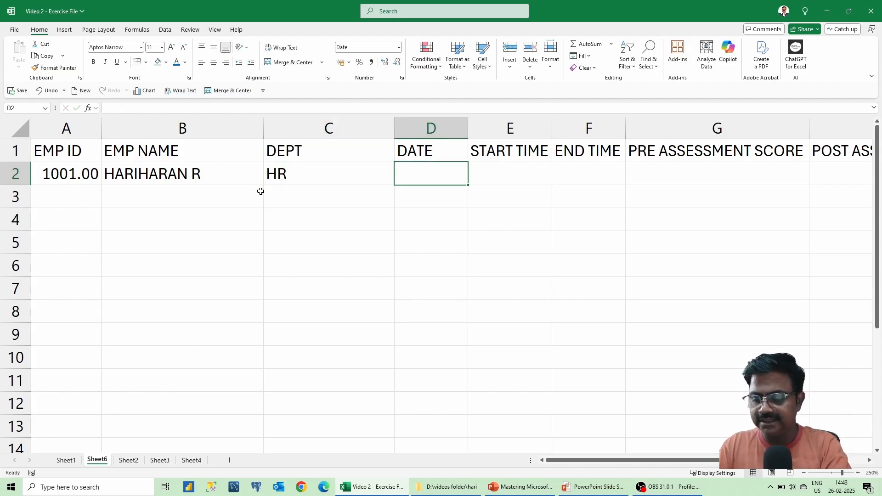
text(24-1-2024)
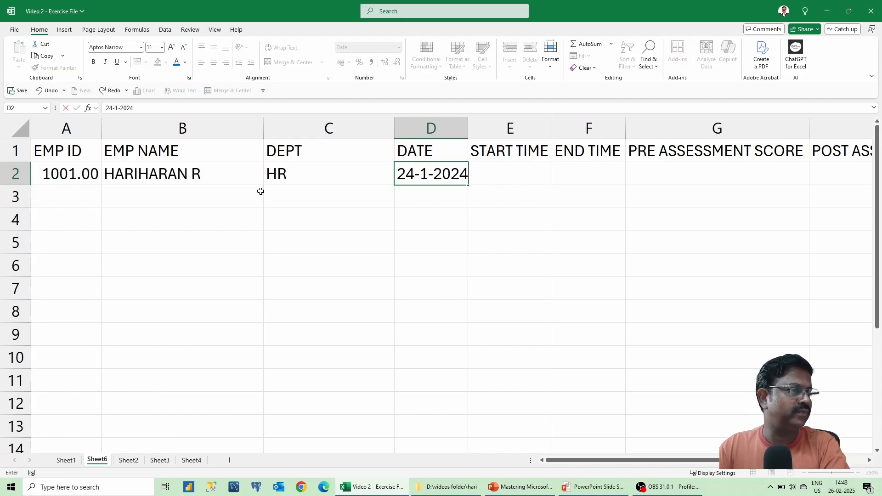
key(Return)
Fill in start time 09:00, end time 17:00, pre-assessment score 5 and post-assessment score 12.
key(Up)
key(Right)
key(Right)
key(Right)
key(Right)
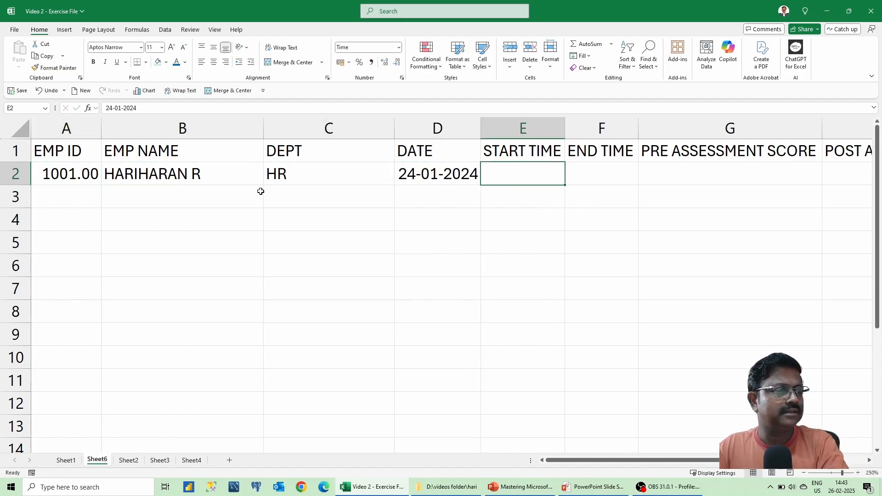
text(09:00)
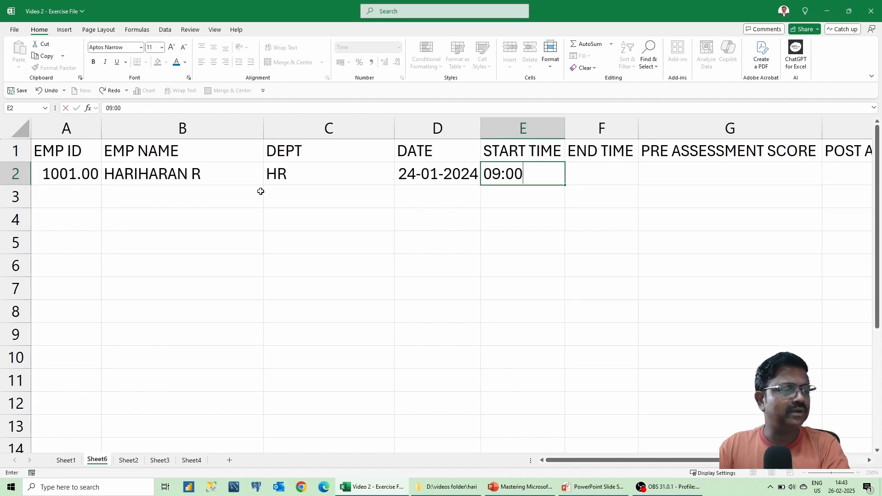
key(Tab)
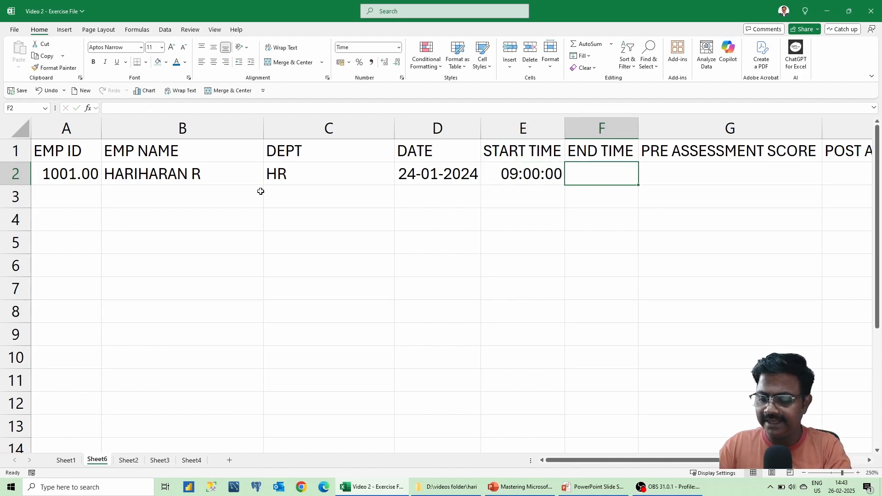
text(17:00)
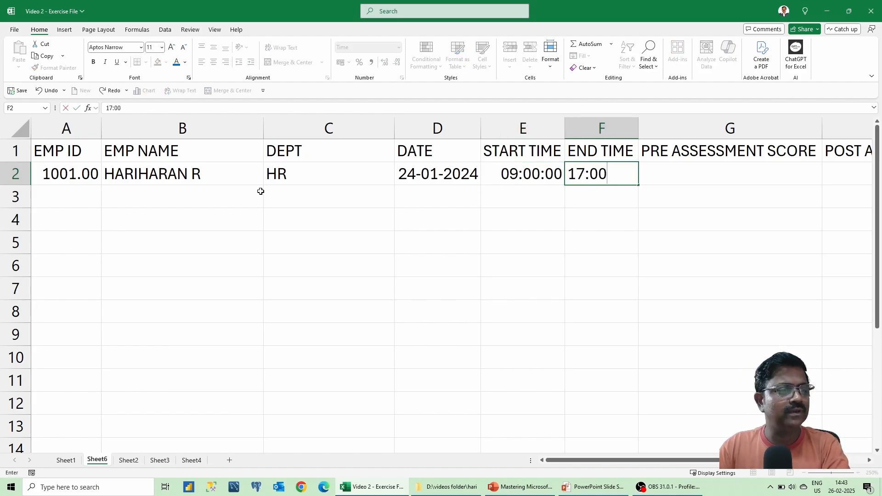
key(Tab)
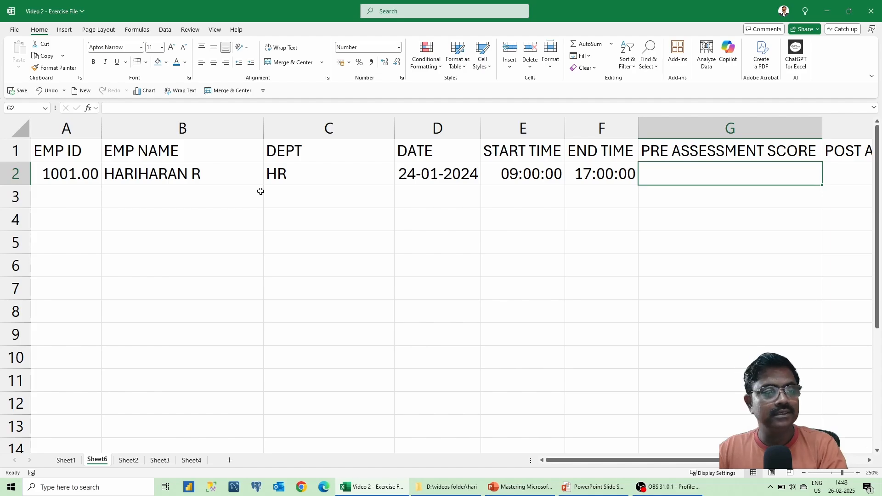
text(10)
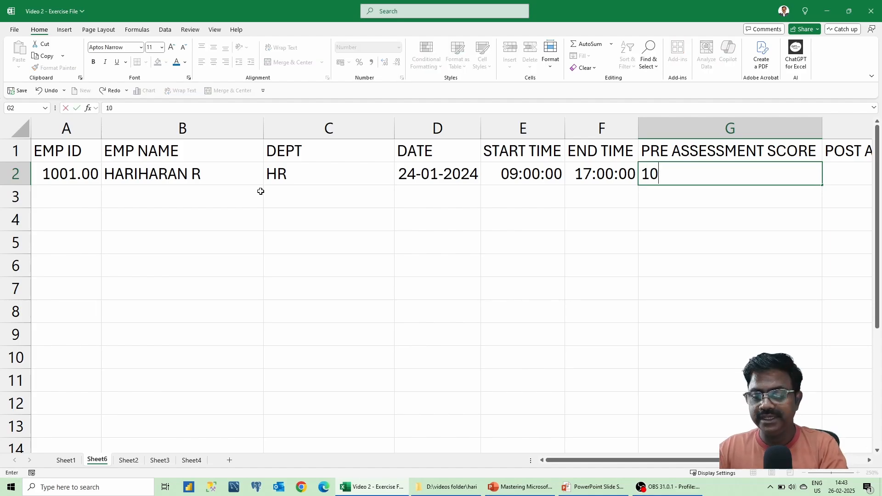
key(BackSpace)
key(BackSpace)
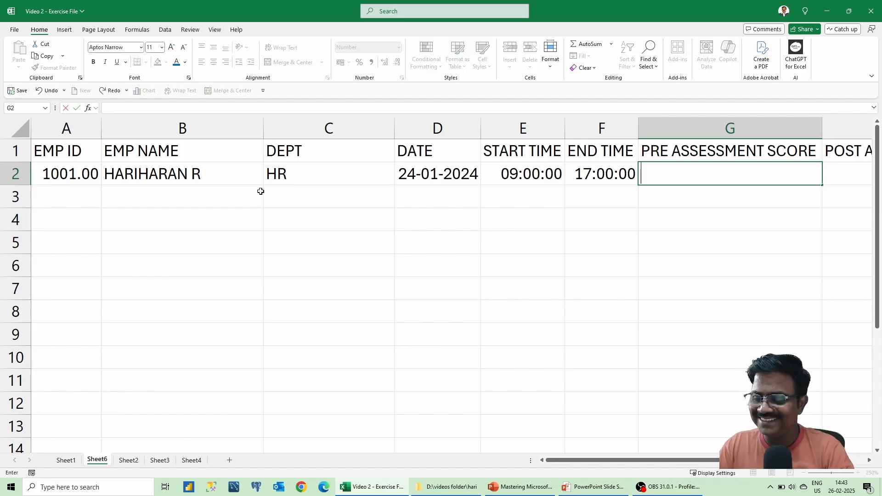
text(5)
key(Tab)
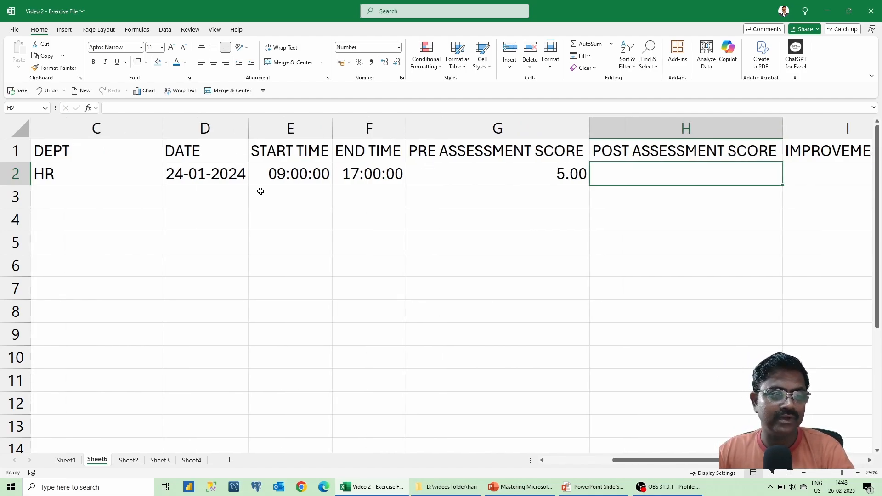
text(12)
click(260, 191)
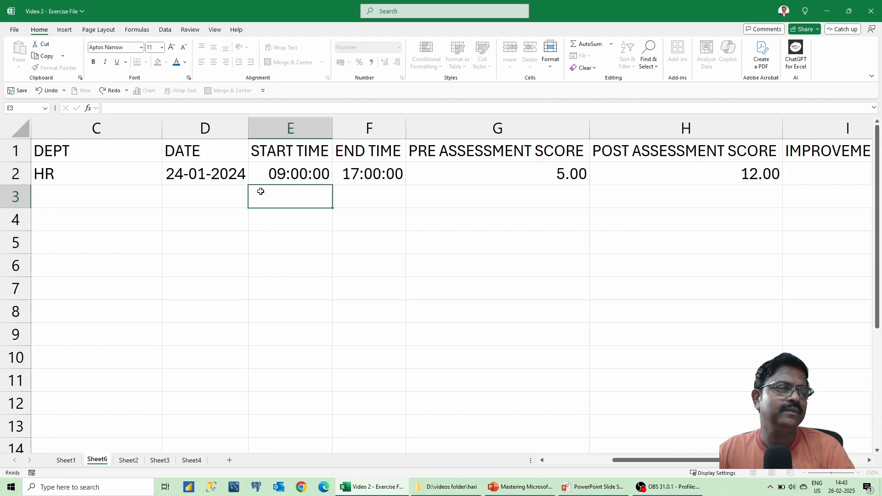
Move along row 2 to the empty IMPROVEMENT % cell I2.
key(Up)
key(Right)
key(Right)
key(Right)
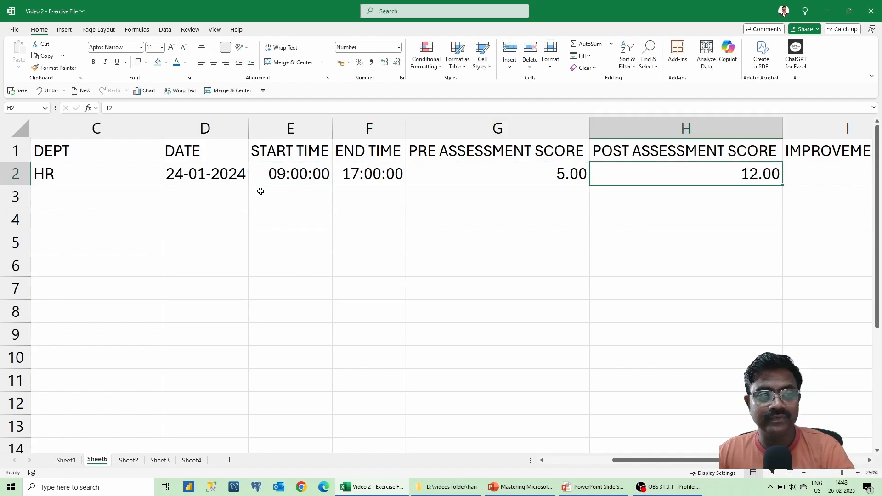
key(Left)
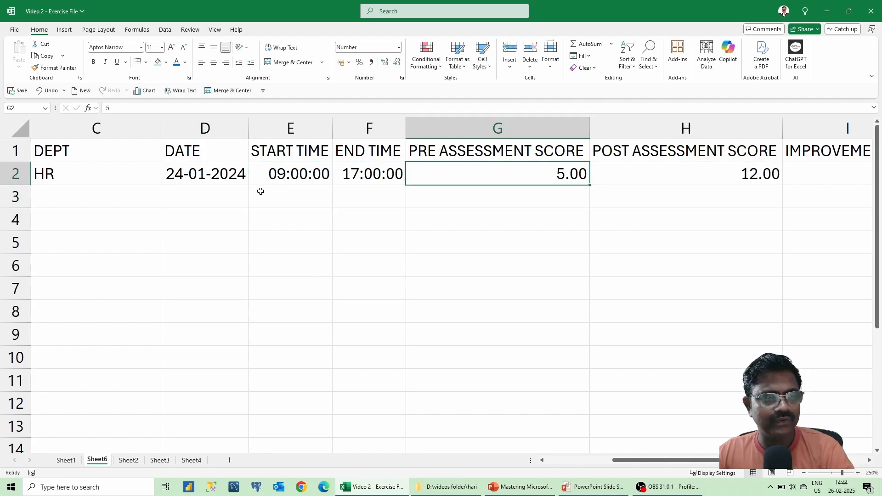
key(Right)
key(Right)
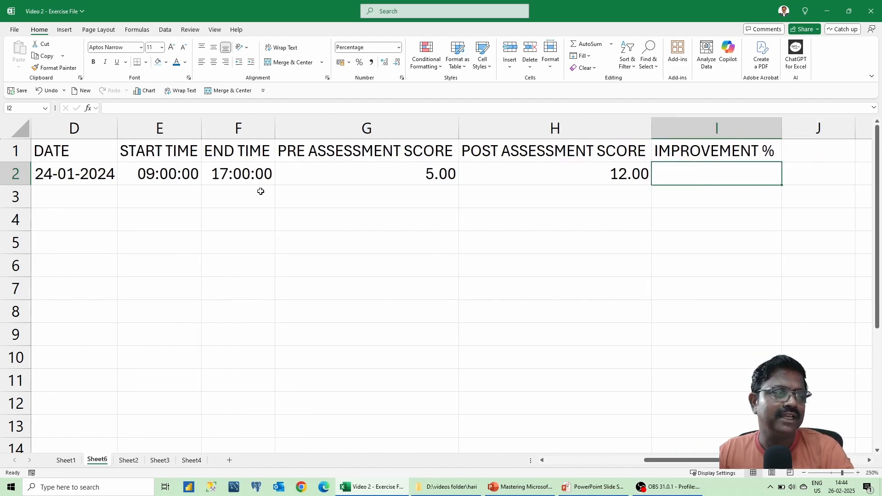
Enter the subtraction formula =H2-G2 in I2.
text(=)
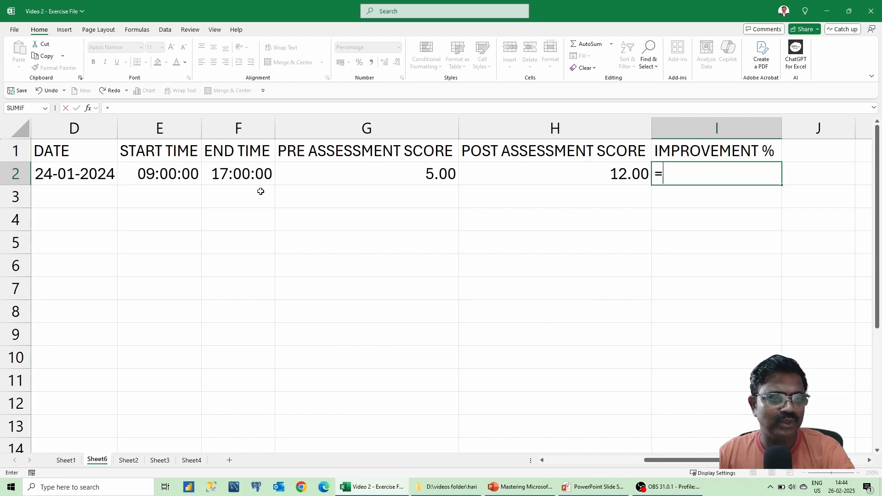
key(Left)
text(-)
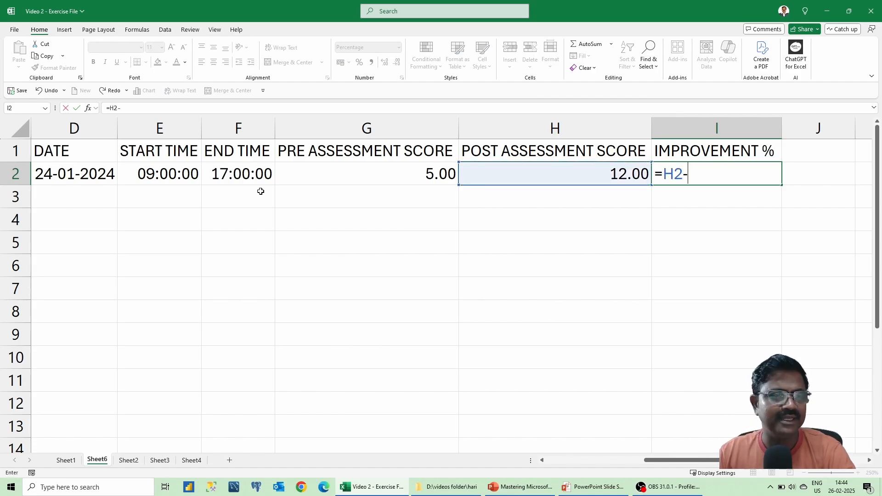
key(Left)
key(Left)
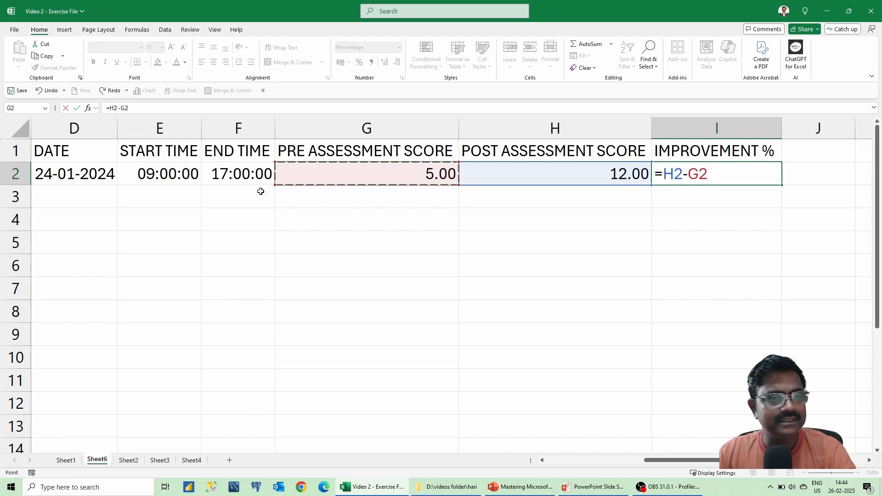
key(Return)
Edit the I2 formula to =(H2-G2)/G2.
key(Up)
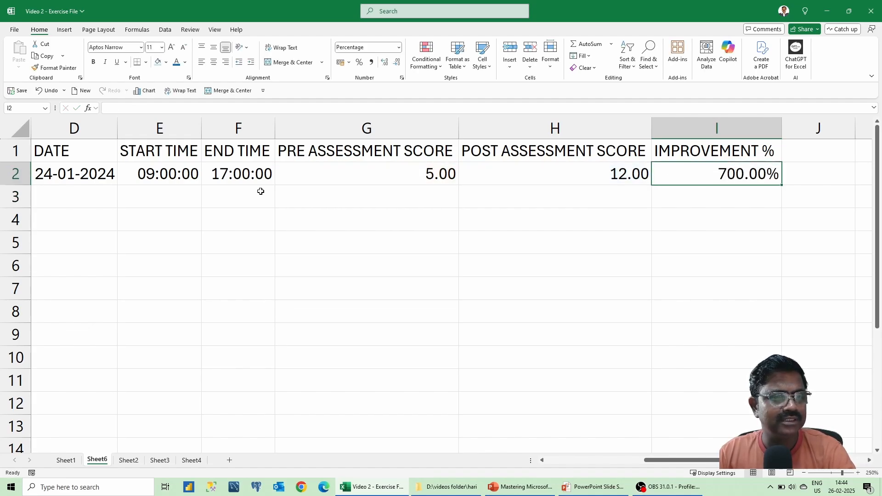
key(F2)
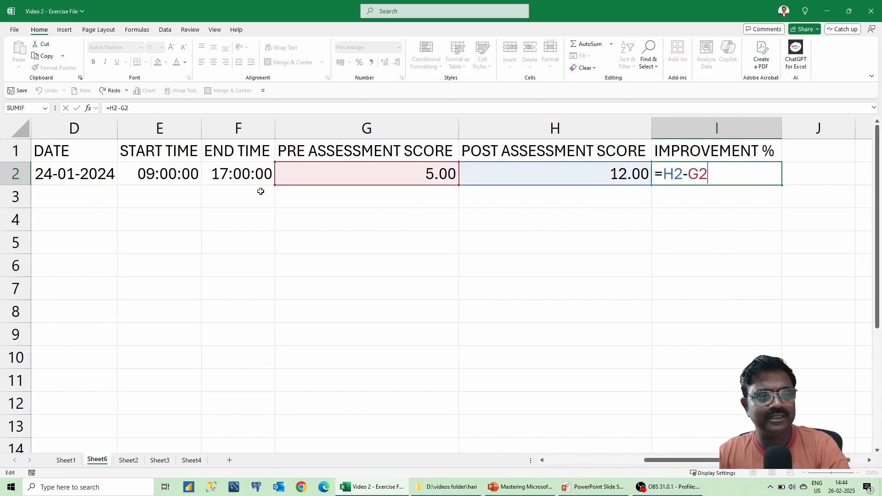
text())
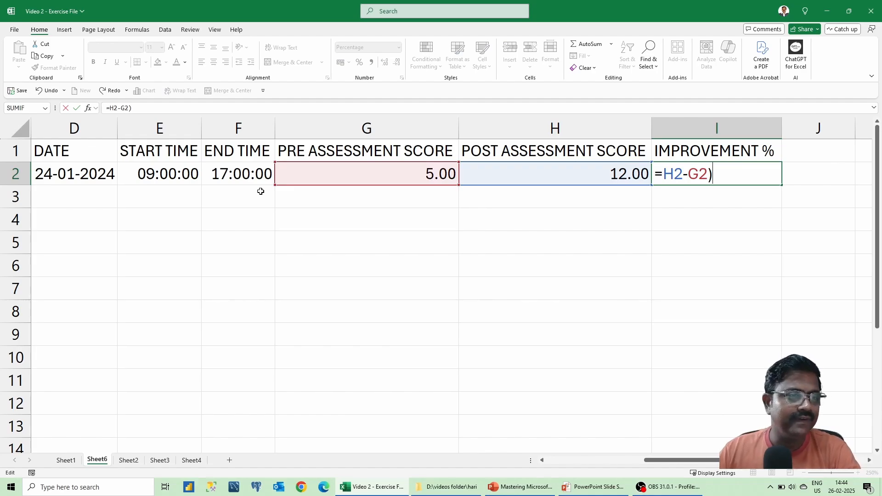
click(660, 173)
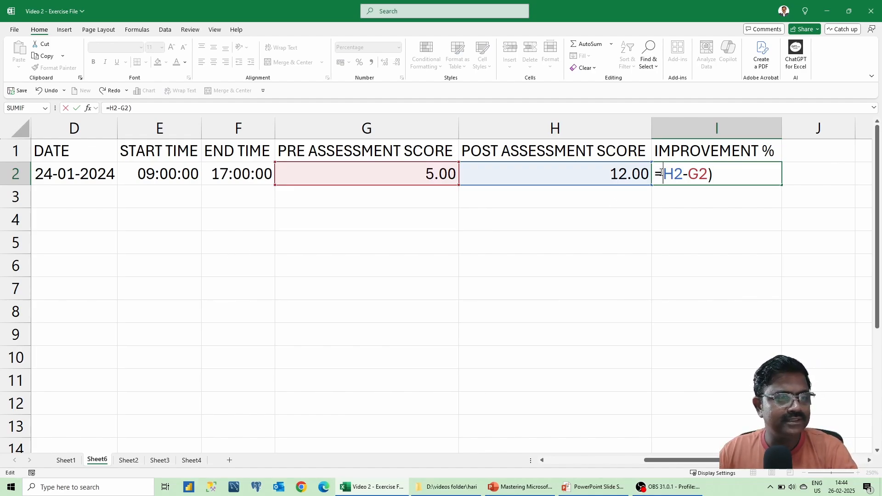
text(()
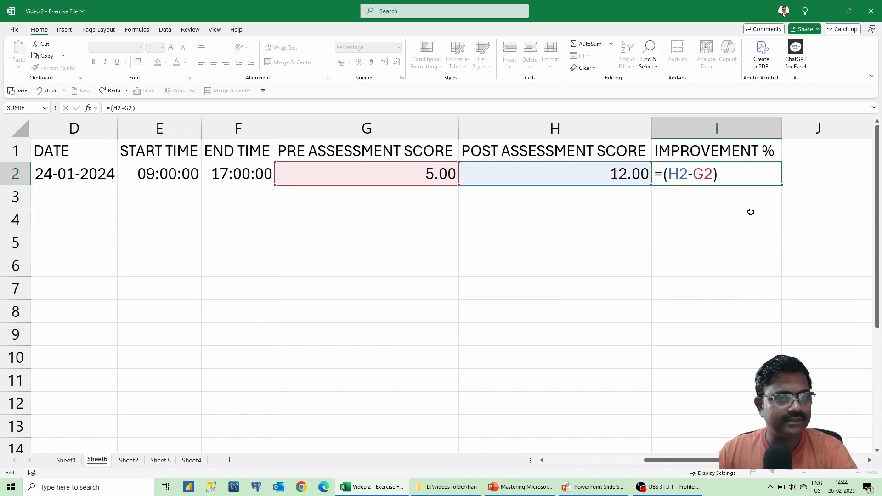
click(740, 172)
text(/)
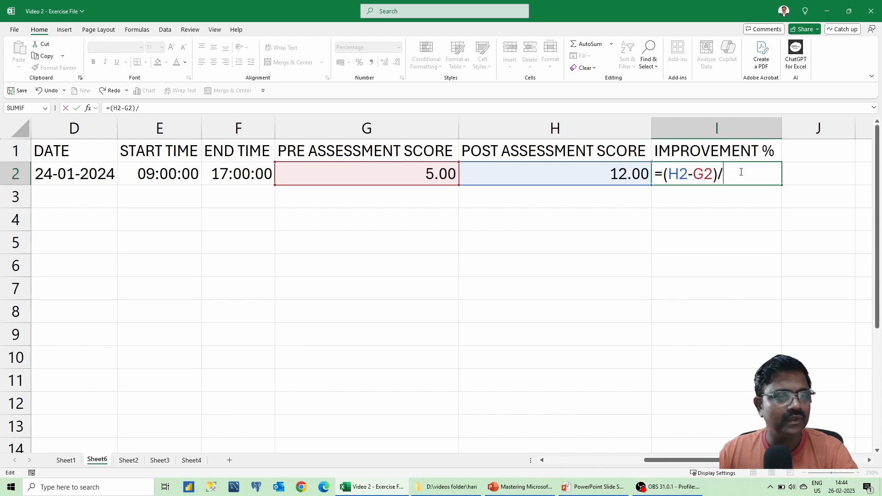
click(391, 167)
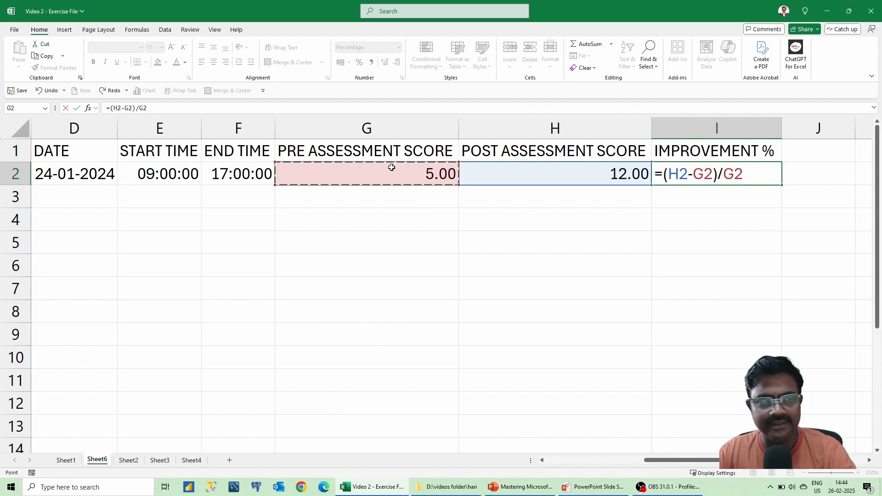
key(Return)
key(Up)
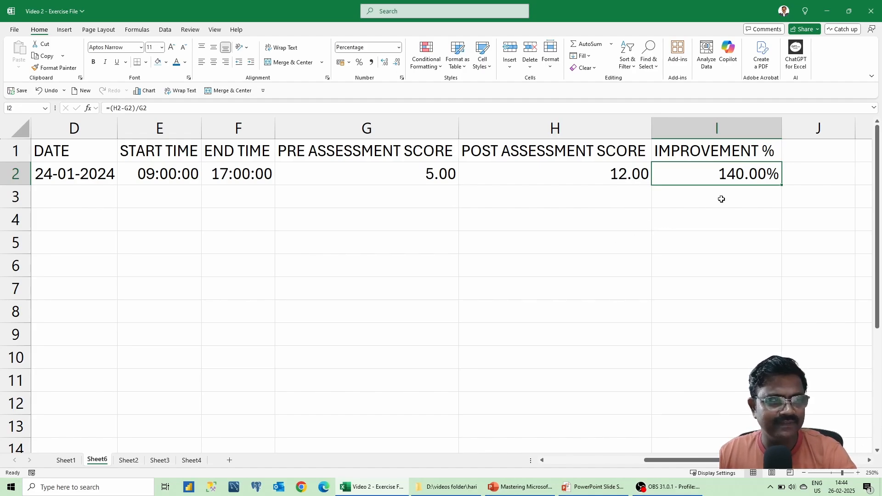
Try the variant =1-(H2-G2)/G2, which gives -40.00%.
double_click(735, 176)
click(663, 175)
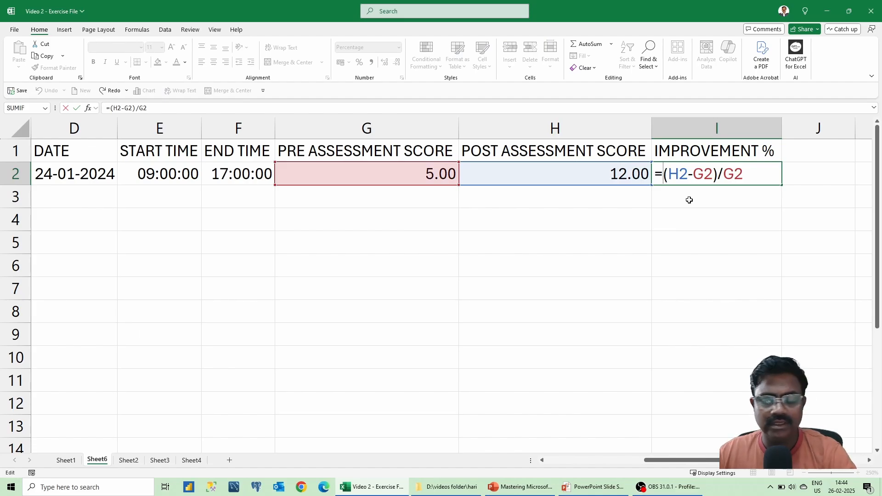
text(1-)
key(Return)
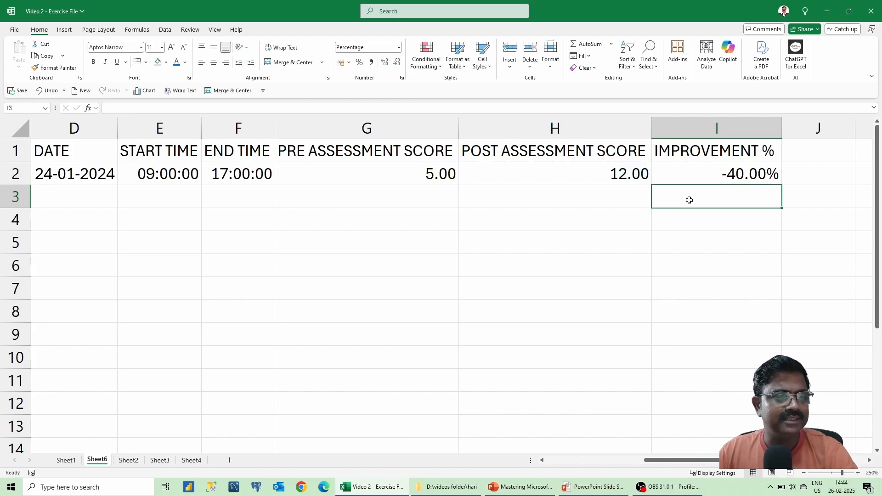
key(Up)
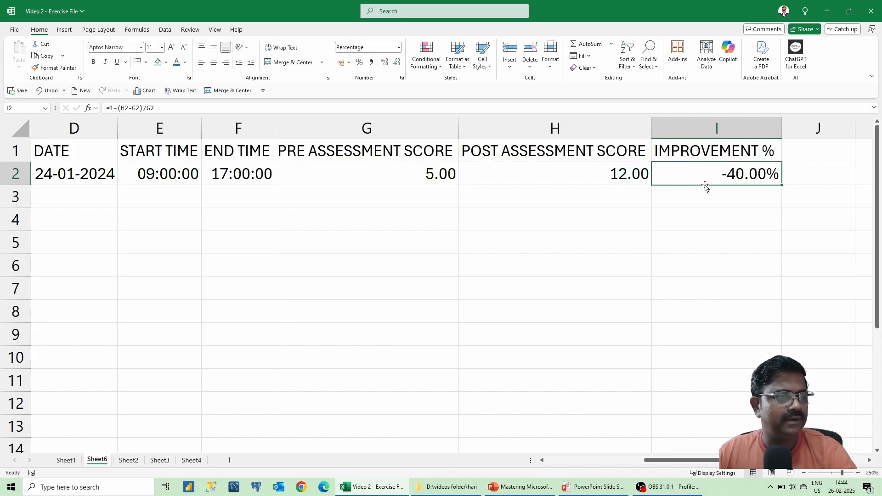
Revise the formula to =(H2-G2)/H2, showing 58.33%, and review it.
double_click(718, 171)
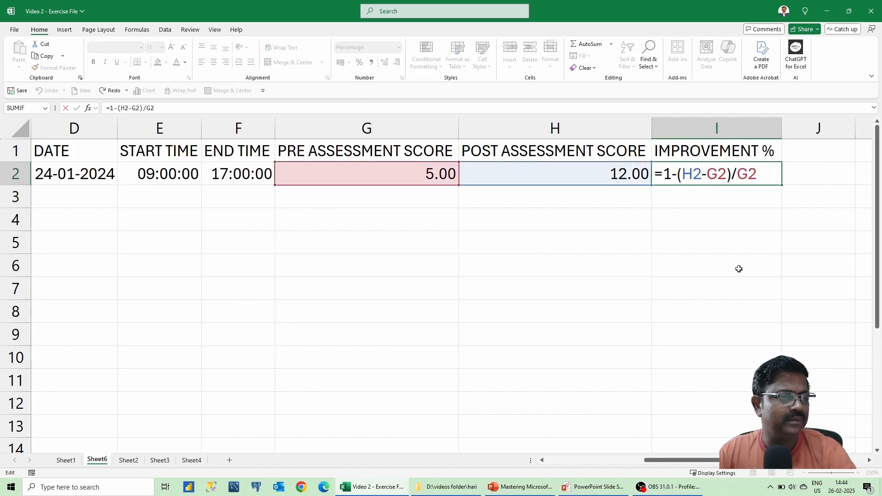
key(Left)
key(Left)
key(Left)
key(Left)
key(Left)
key(BackSpace)
key(BackSpace)
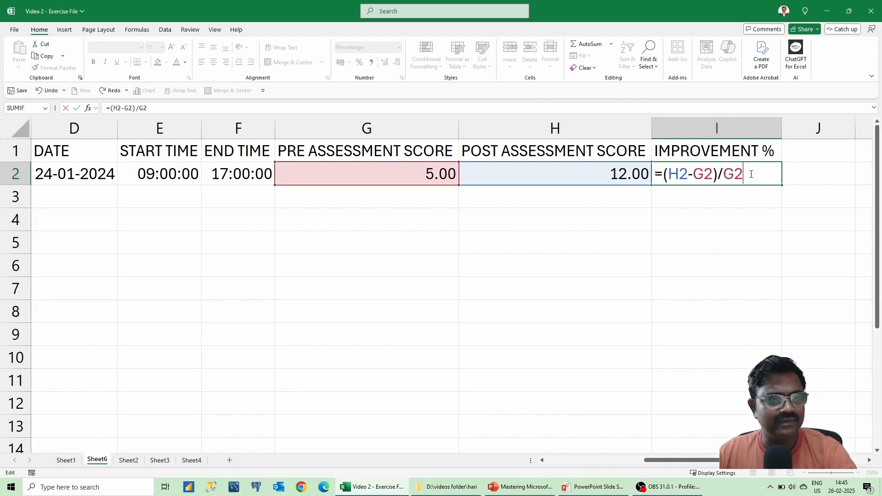
key(BackSpace)
key(BackSpace)
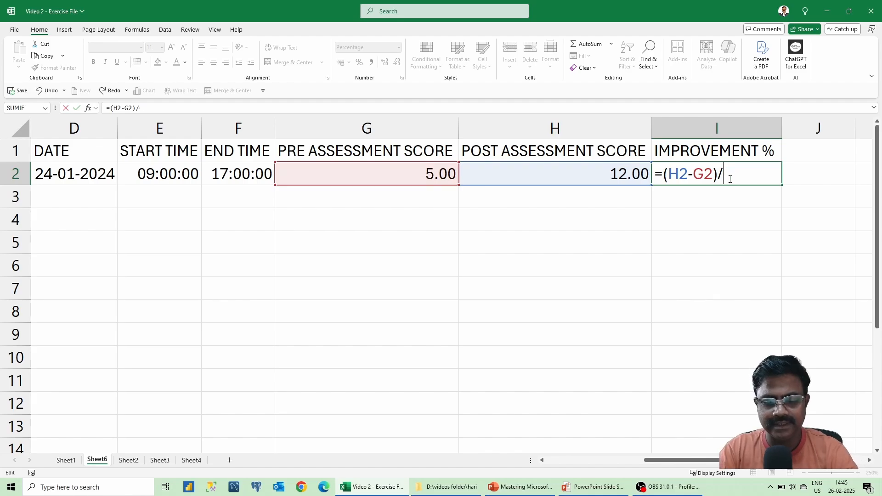
text(2)
key(Return)
key(Up)
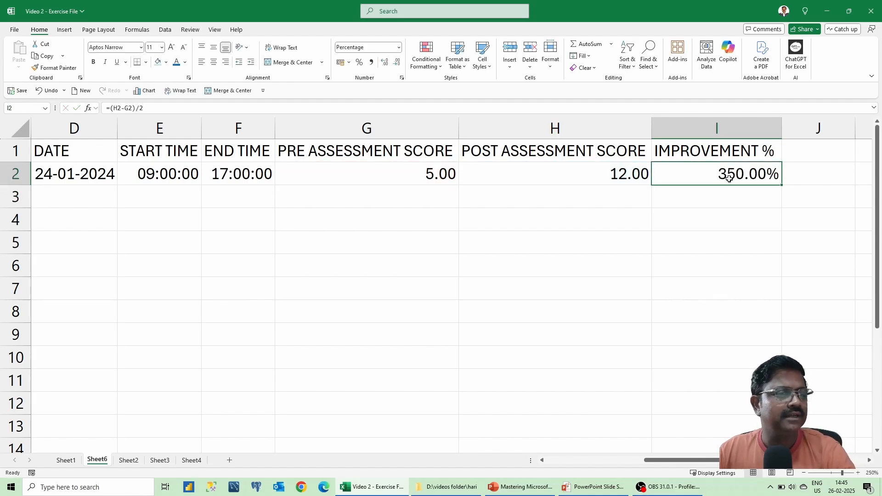
double_click(729, 178)
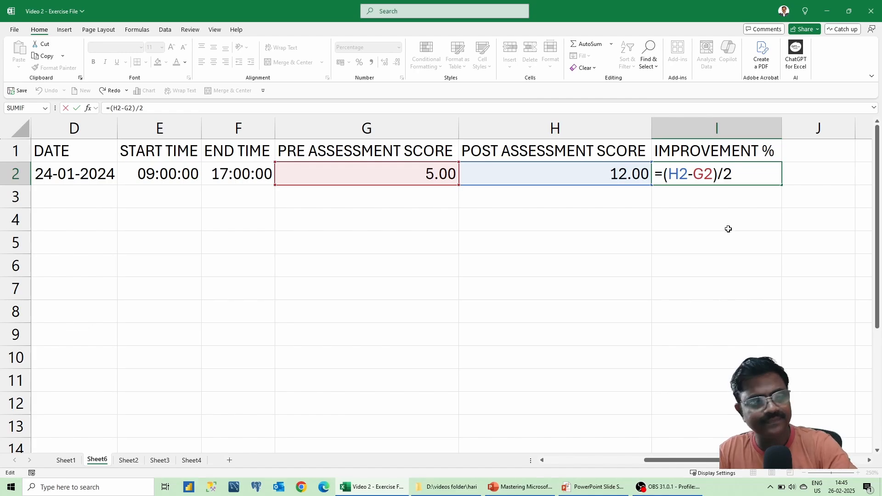
text(H)
key(Return)
key(Up)
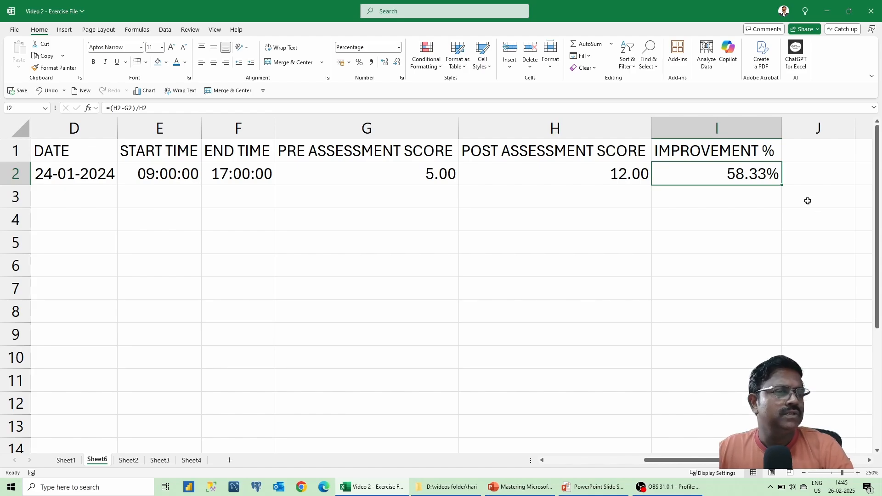
double_click(763, 179)
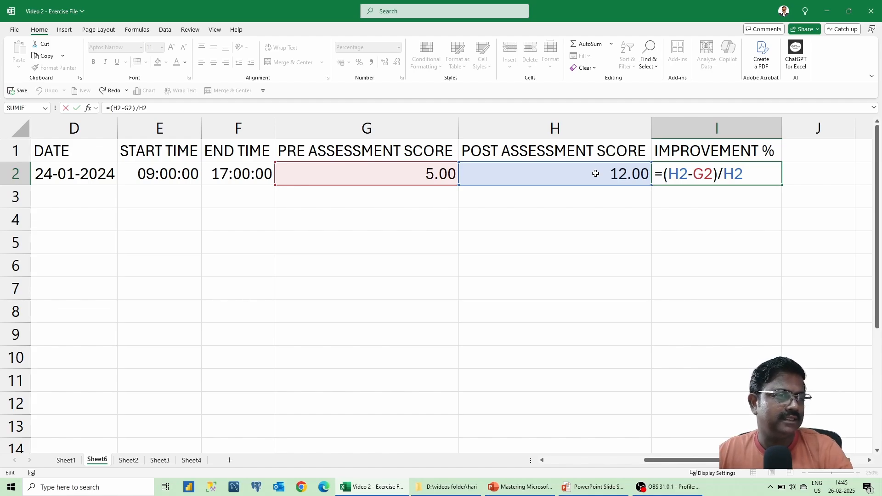
Test a post-assessment score of 10 in H2, which makes the improvement 50.00%.
click(595, 174)
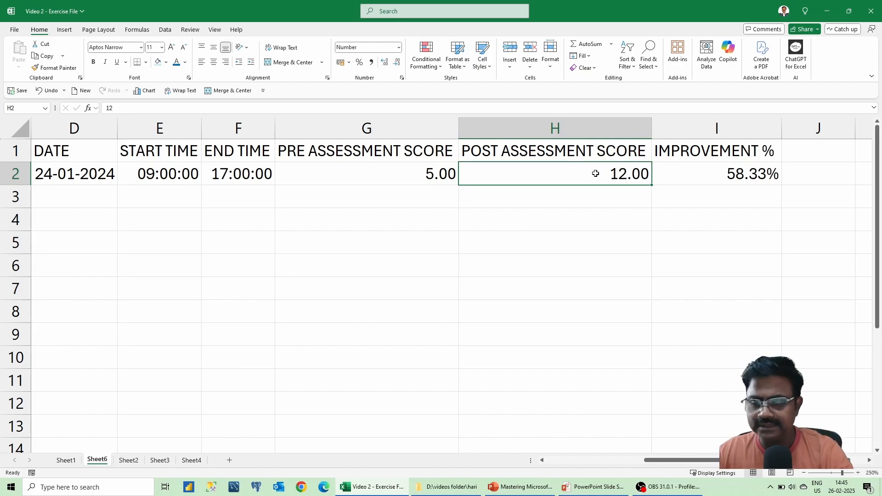
text(10)
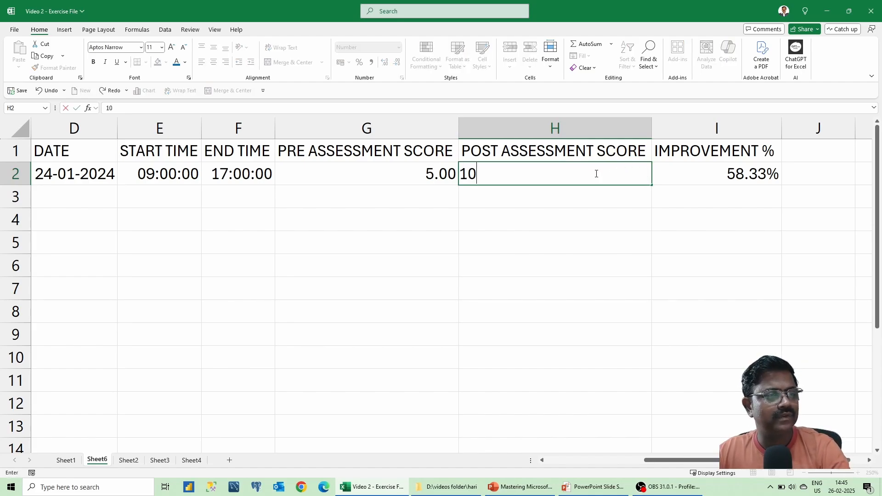
key(Return)
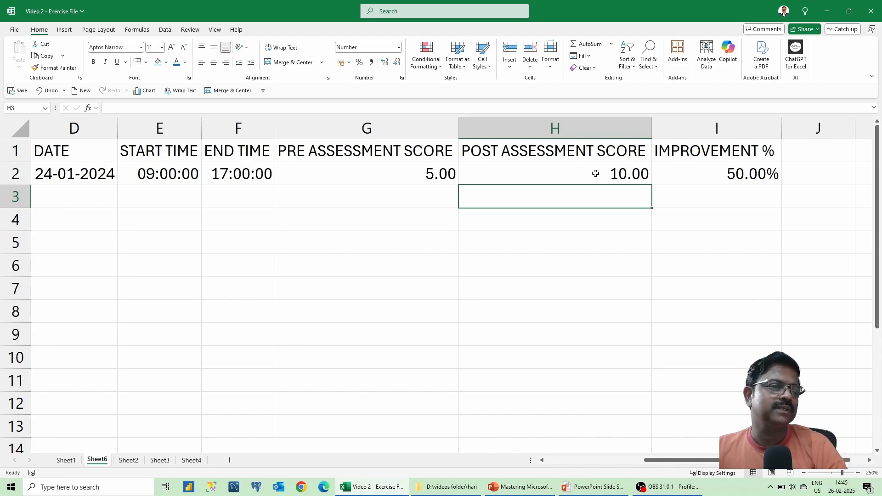
key(Up)
key(Right)
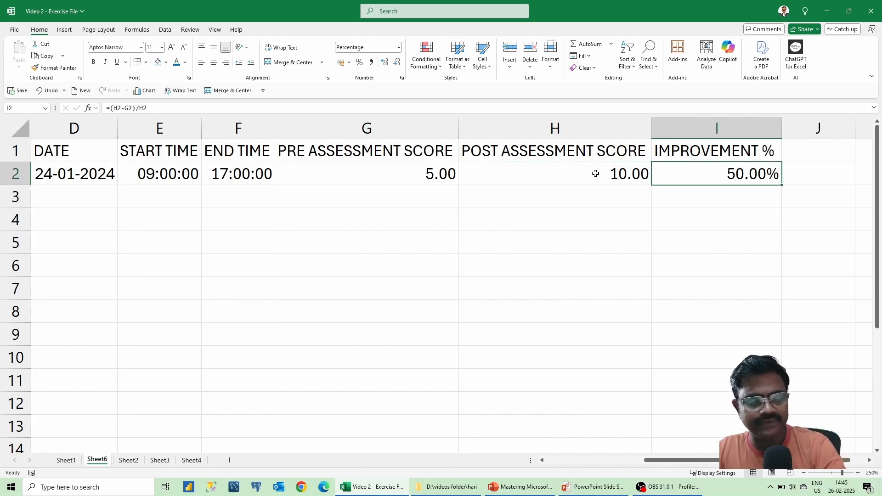
key(F2)
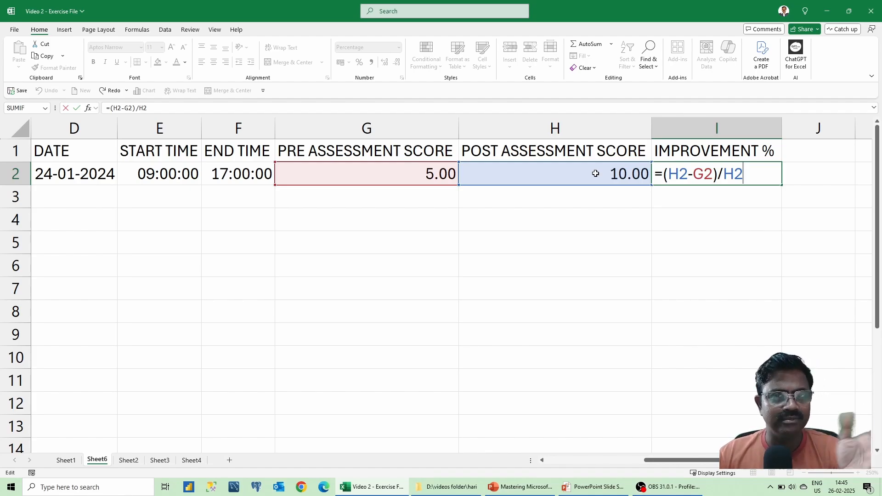
key(Return)
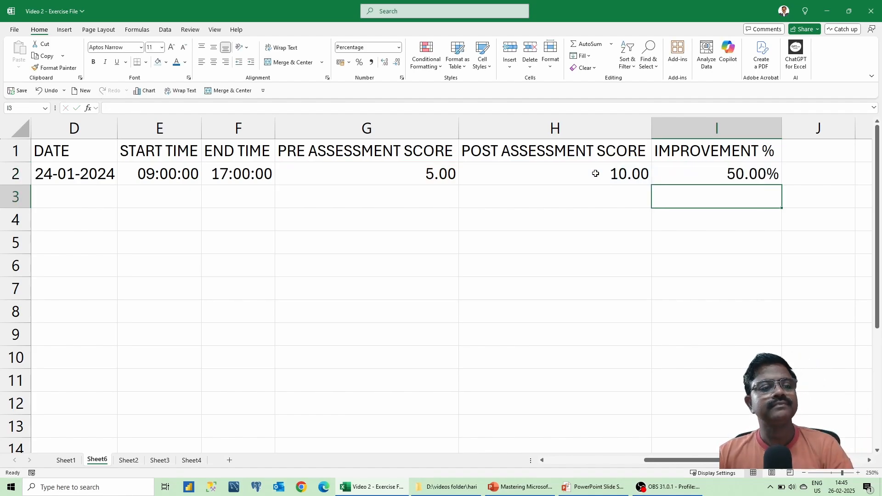
Restore H2 to 12 and move back along row 2 to A2.
click(595, 173)
text(12)
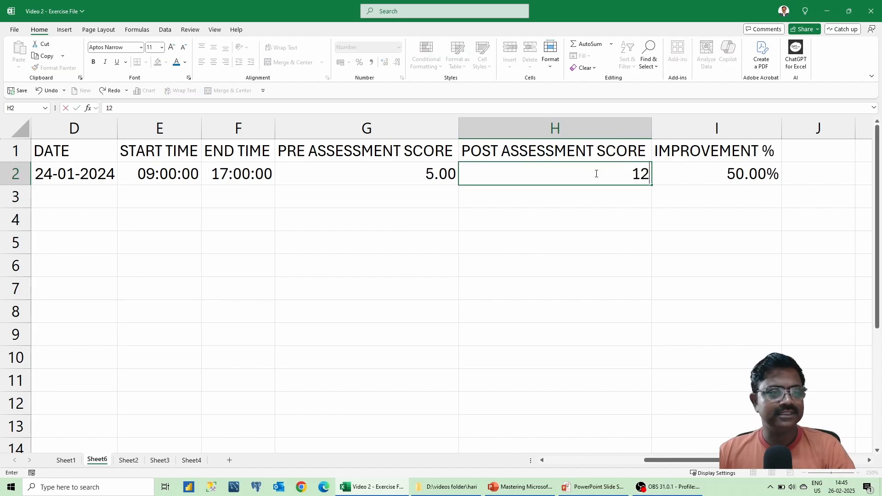
key(Return)
key(Up)
key(Left)
key(Right)
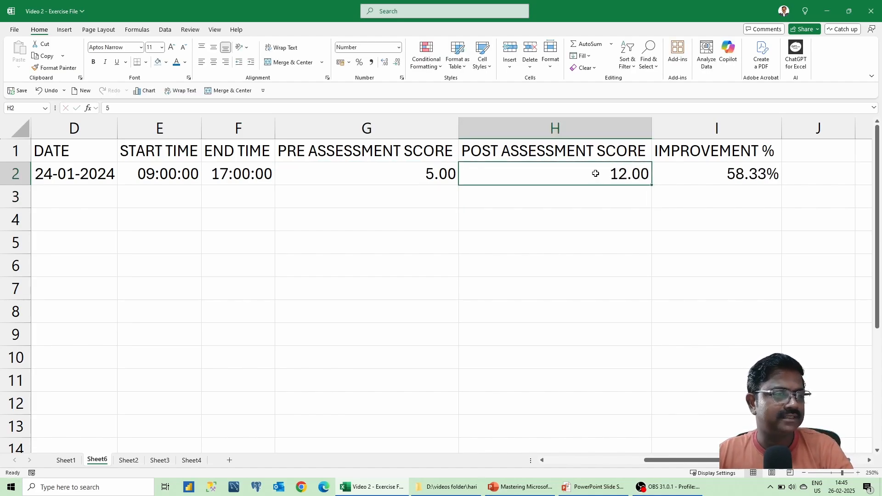
key(Left)
key(Left)
key(Right)
key(Right)
key(Left)
key(Left)
key(Left)
key(Left)
key(Left)
key(Left)
key(Left)
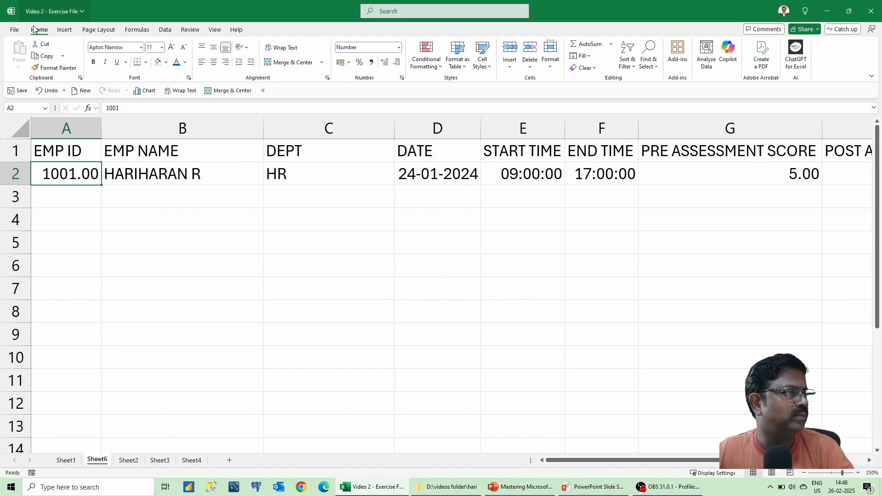
Decrease decimals twice on A2, G2 and H2 so they show 1001, 5 and 12.
click(397, 64)
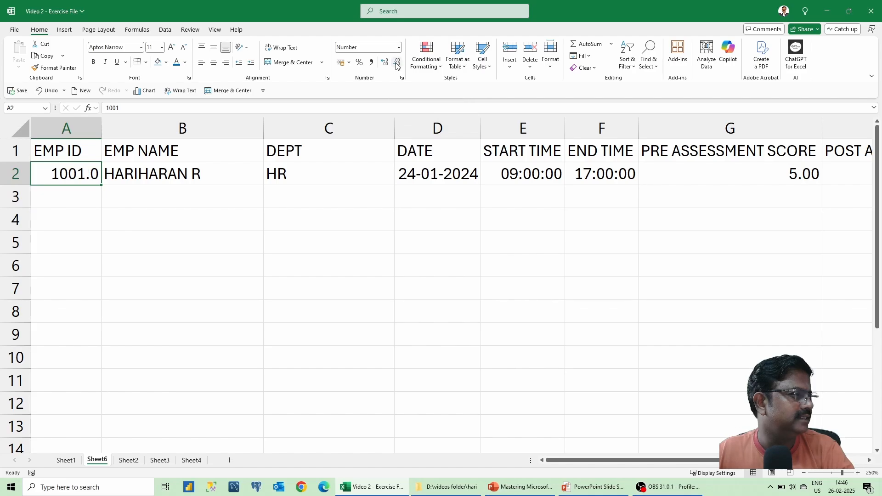
click(398, 64)
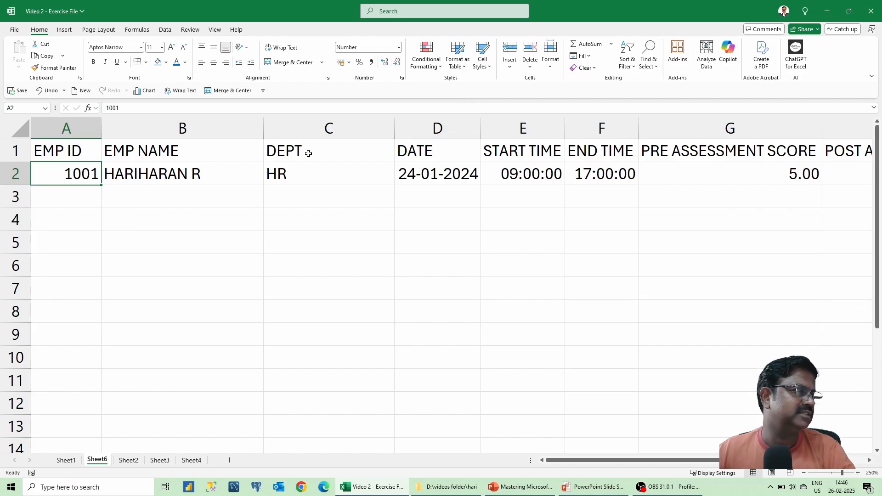
key(Right)
key(Right)
key(Right)
key(Right)
key(Right)
key(Right)
key(Right)
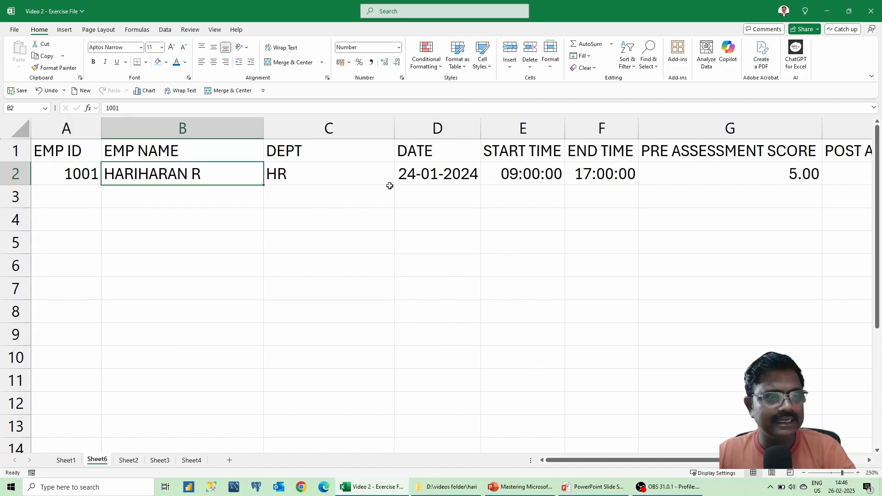
key(Left)
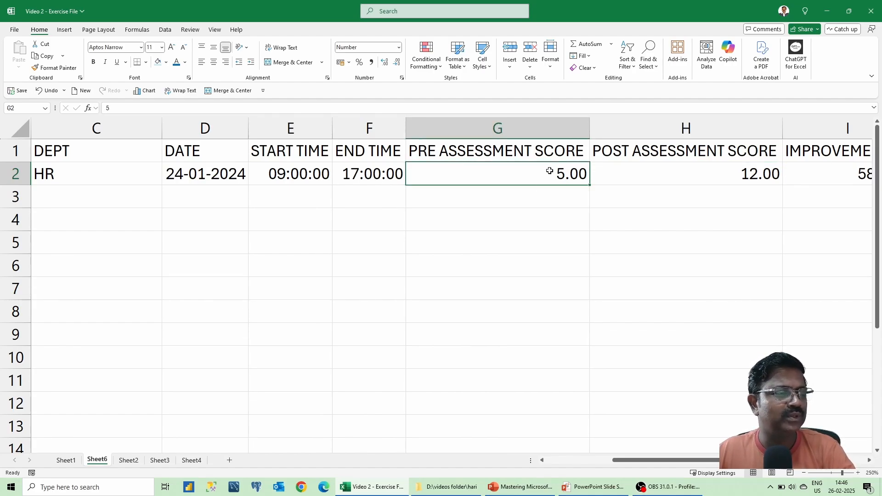
click(398, 67)
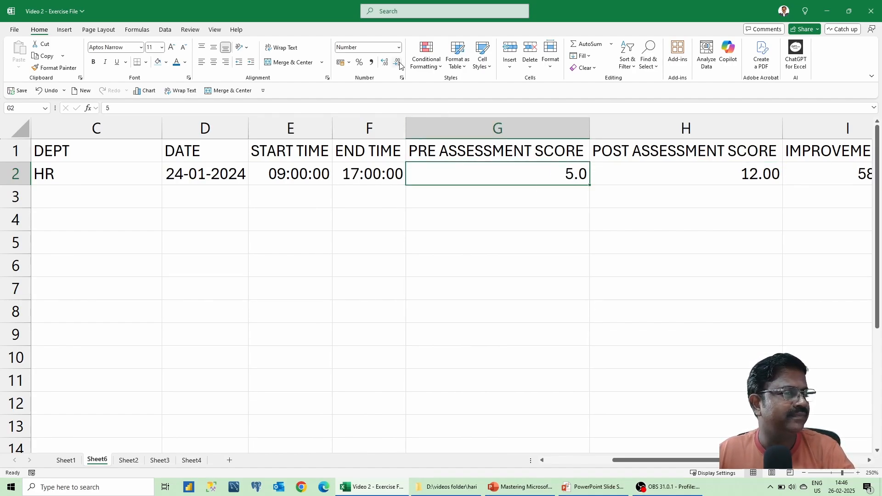
click(398, 67)
click(728, 169)
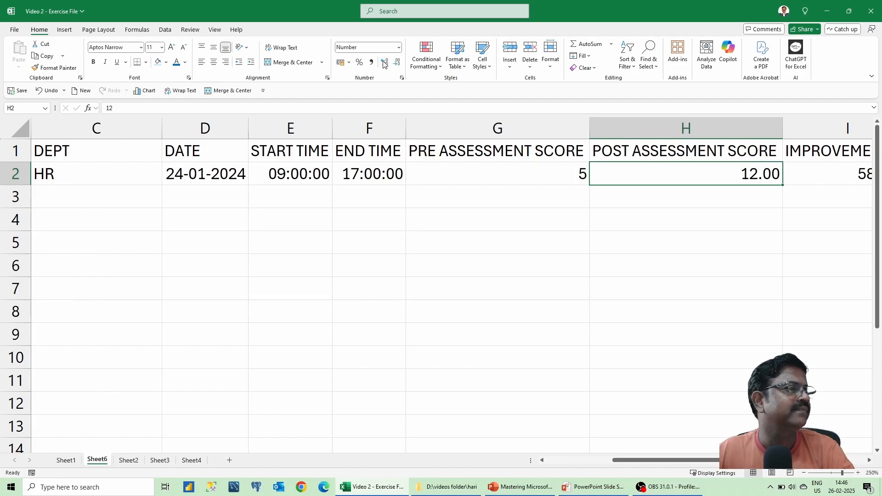
click(397, 64)
click(397, 65)
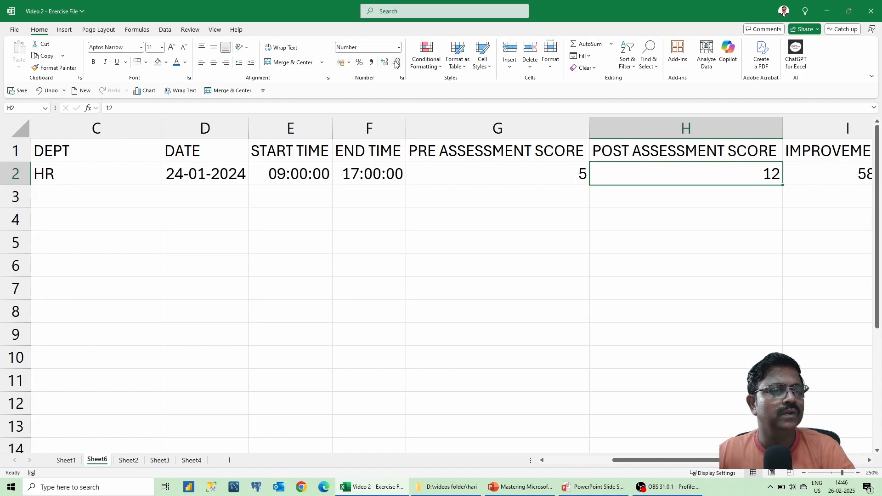
Check I2's improvement value, then go to the first empty row at A3.
key(Right)
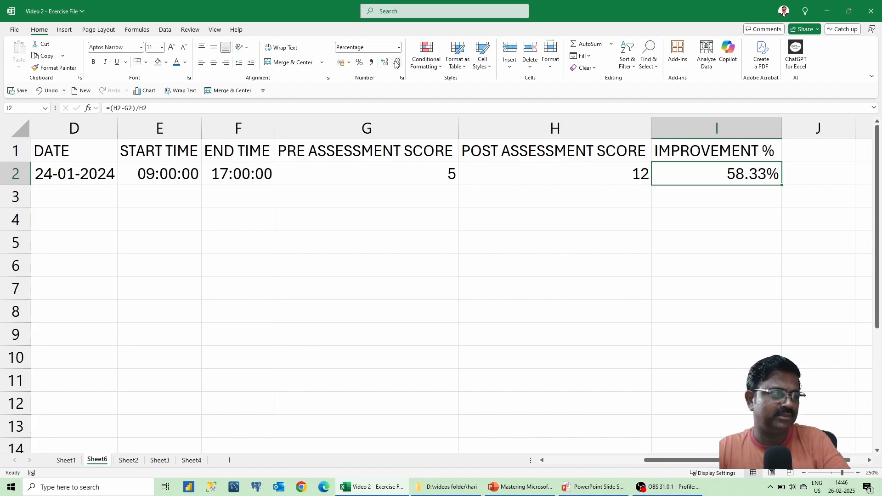
key(Left)
key(Left)
key(Home)
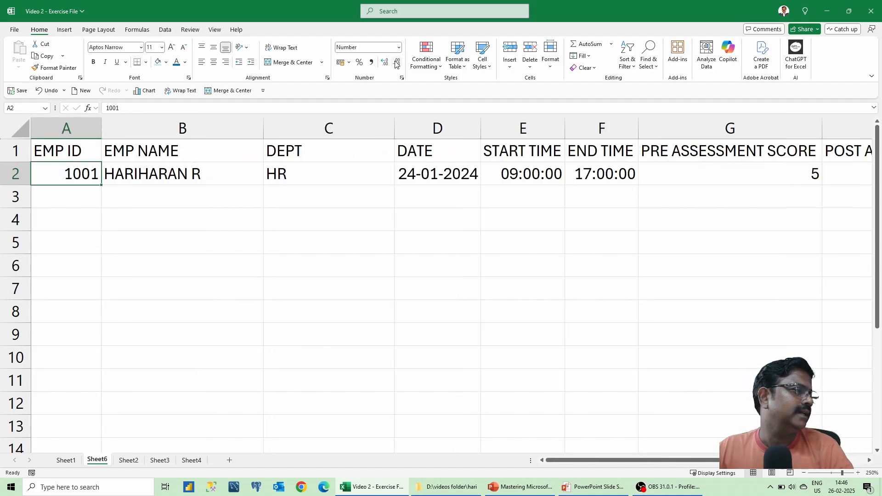
key(Up)
key(Down)
key(Down)
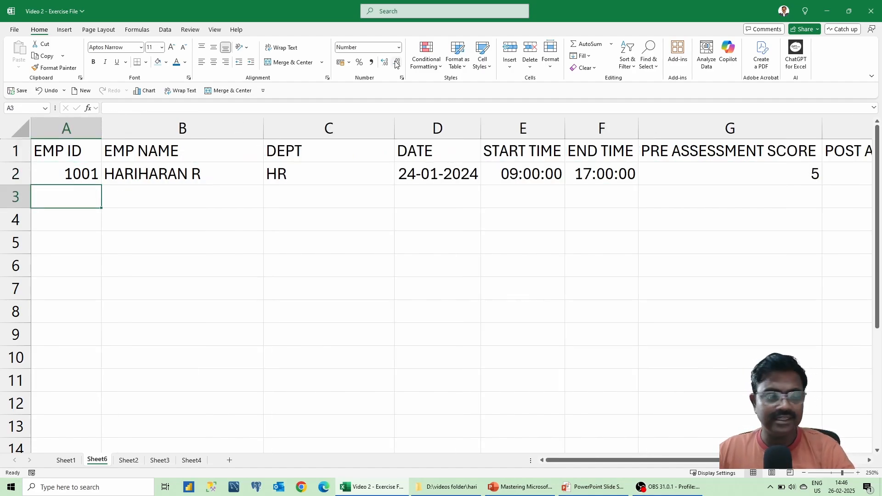
In row 3, enter EMP ID 1002, the employee's full name and department FINANCE.
text(1002)
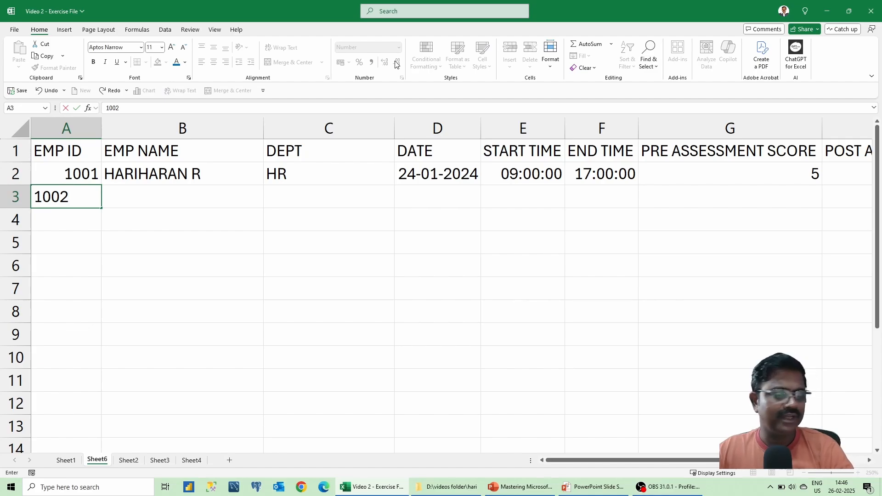
key(Tab)
text(YUVAN)
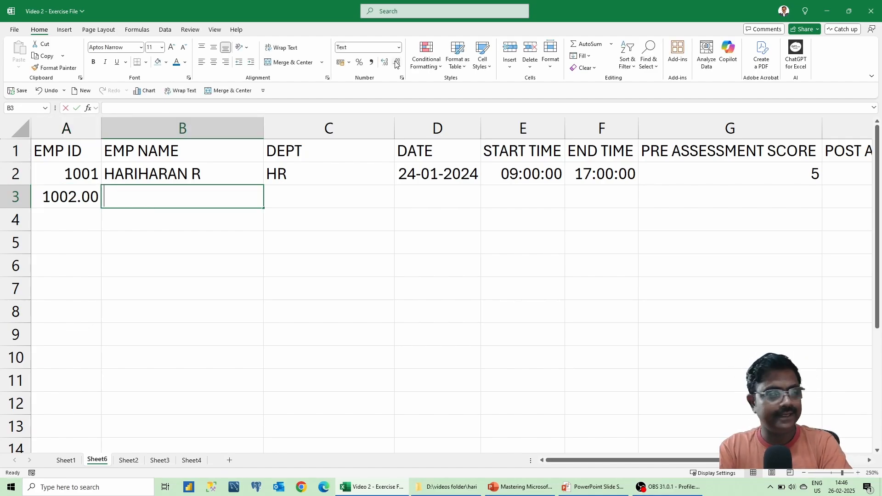
key(Tab)
key(shift+Tab)
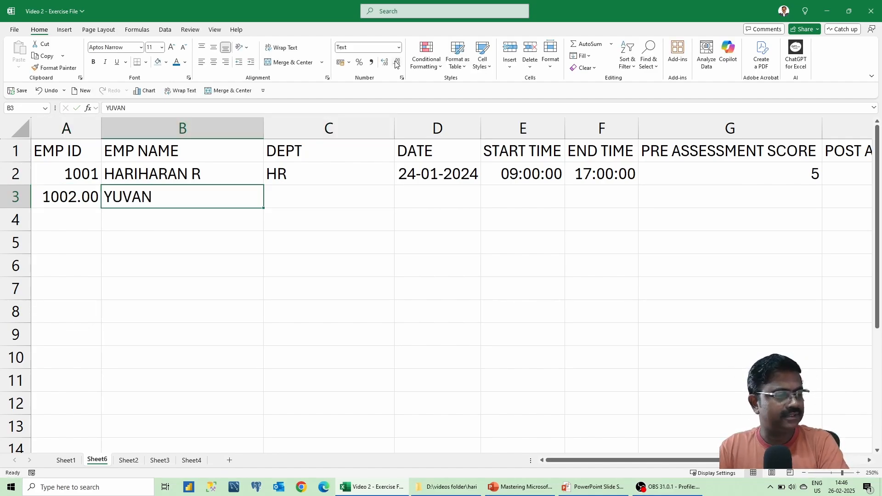
key(F2)
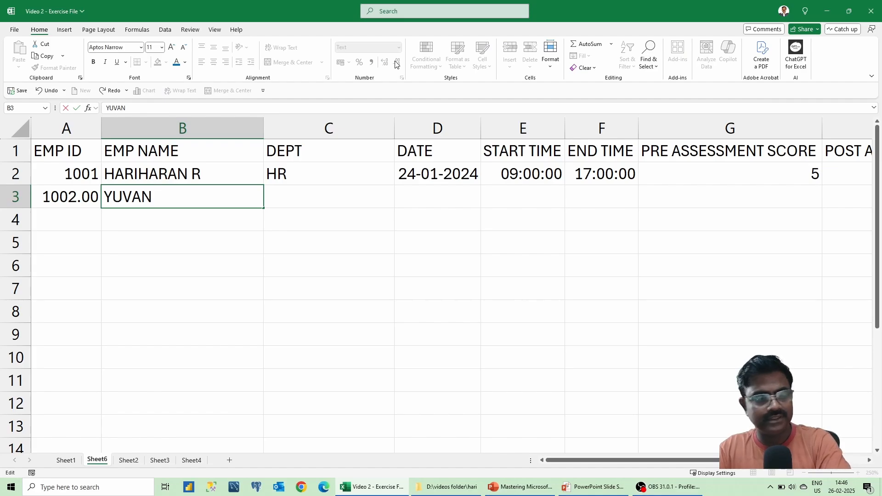
text(H)
key(Return)
key(Up)
key(Right)
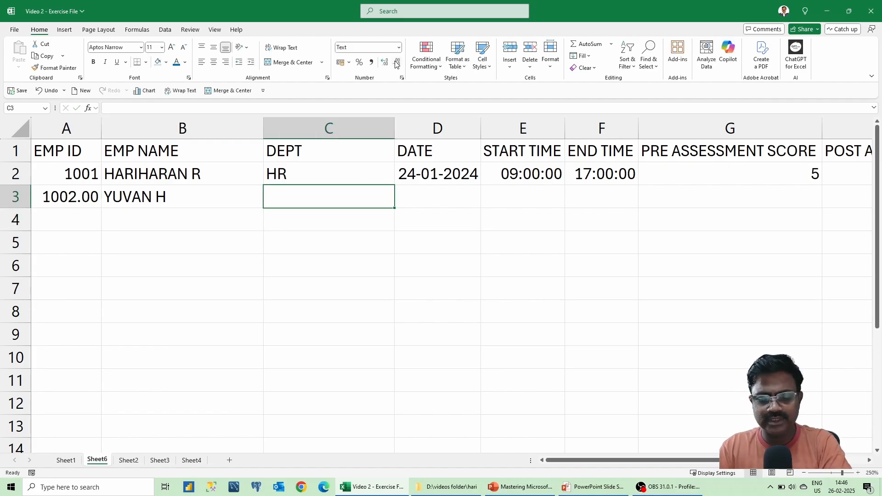
text(FINANCE)
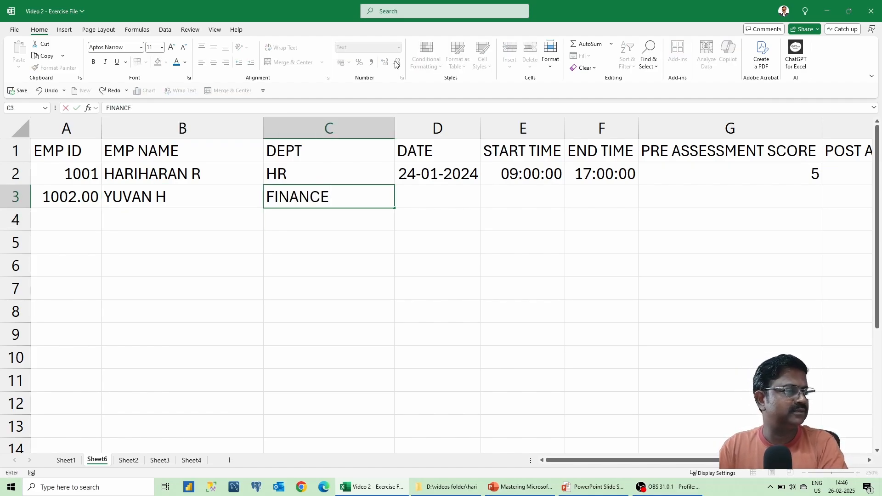
key(Tab)
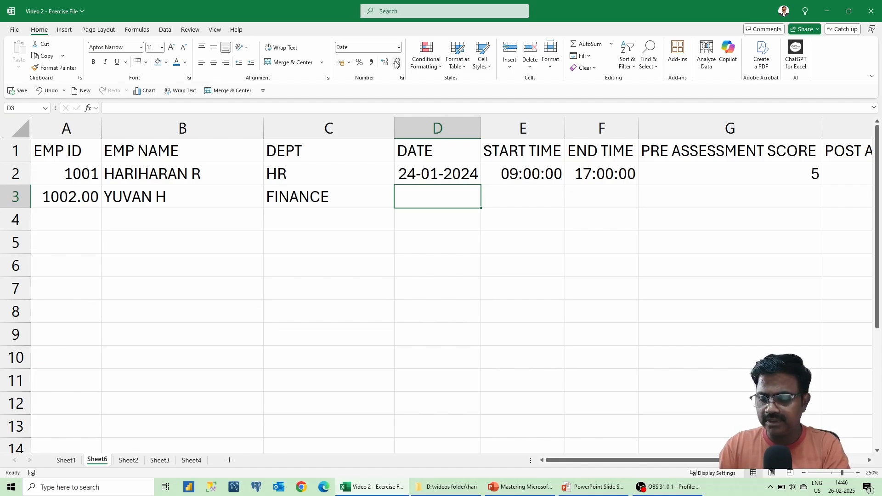
Enter date 19-02-2024 and start time 07:00.
text(19-02-20)
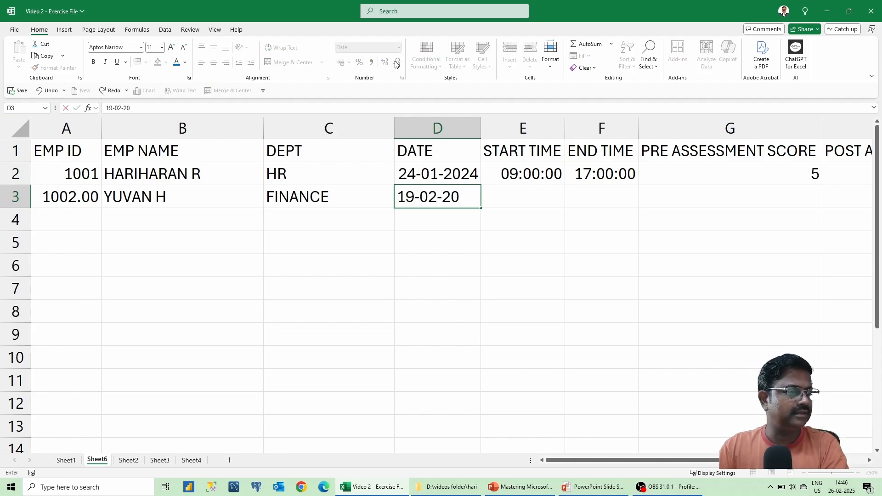
text(24)
key(Return)
key(Up)
key(Right)
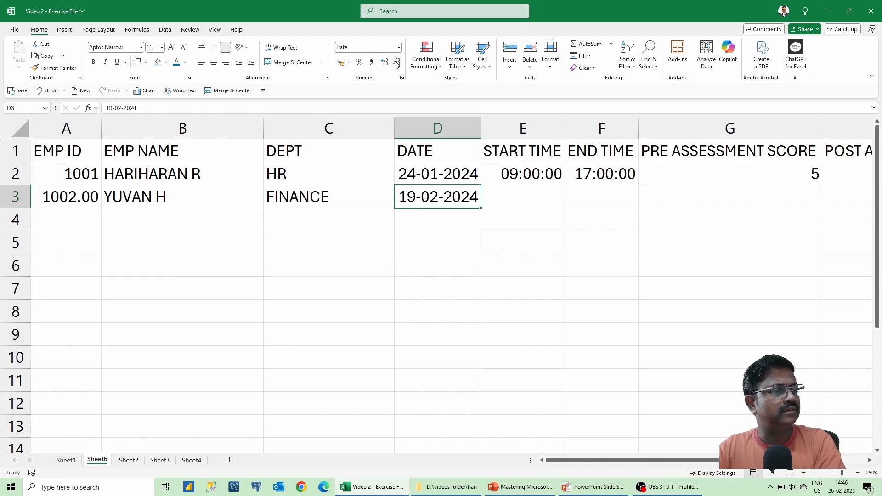
key(Right)
text(01)
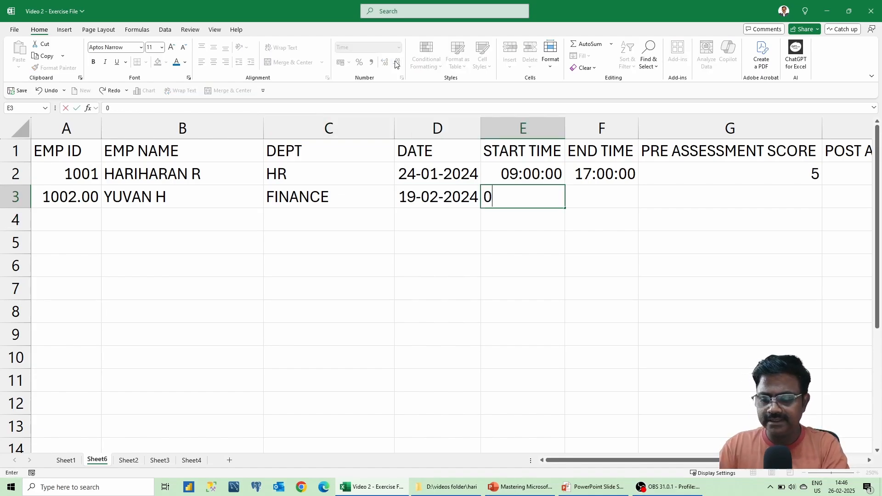
key(BackSpace)
key(BackSpace)
text(07)
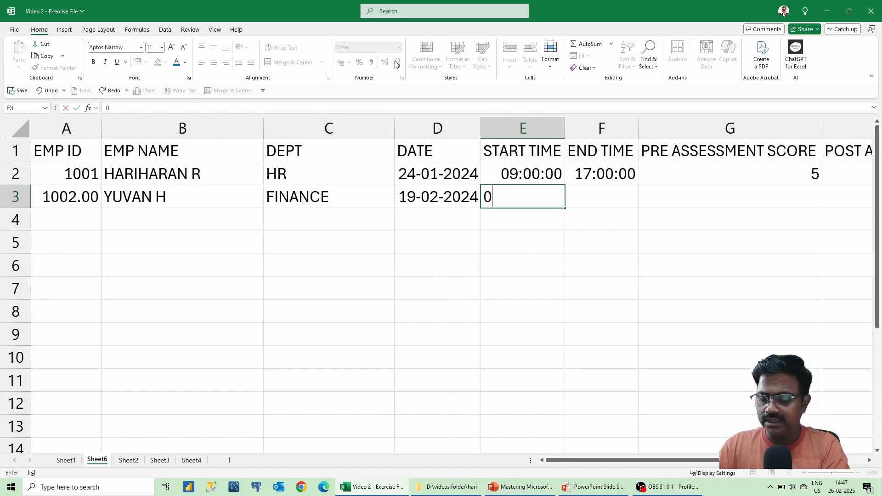
text(:00)
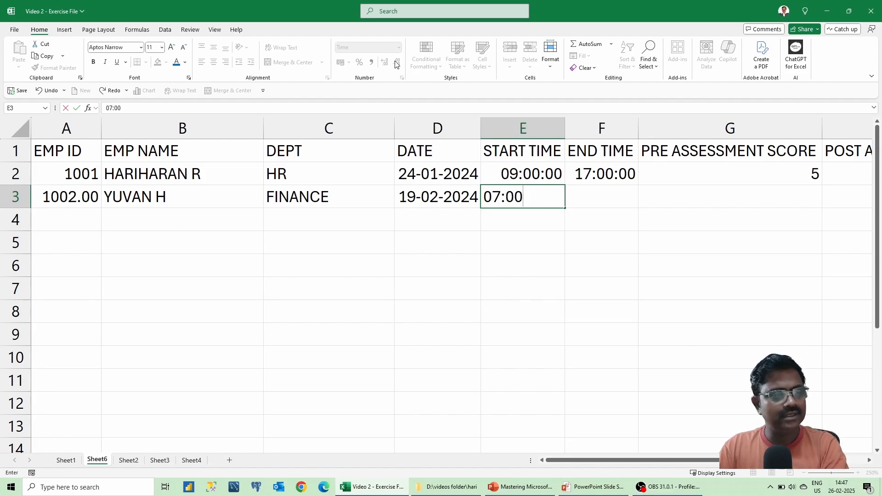
key(Tab)
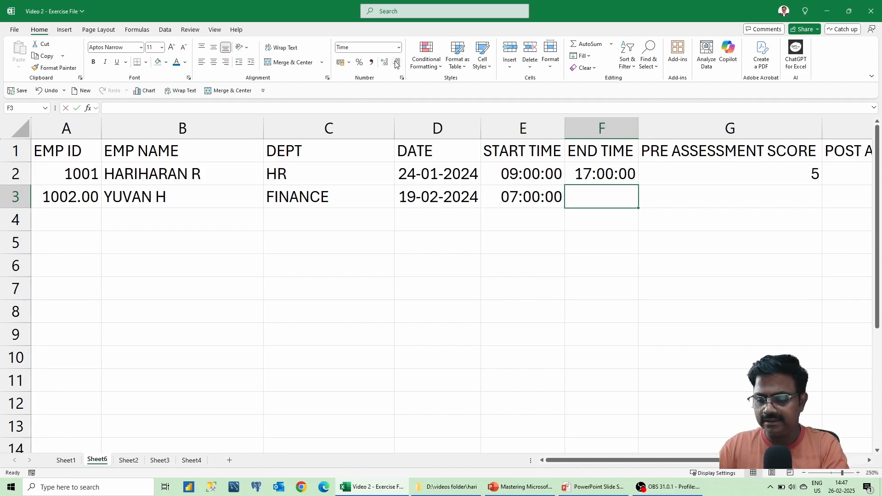
Enter end time 15:00 and pre-assessment score 7.
text(03:00)
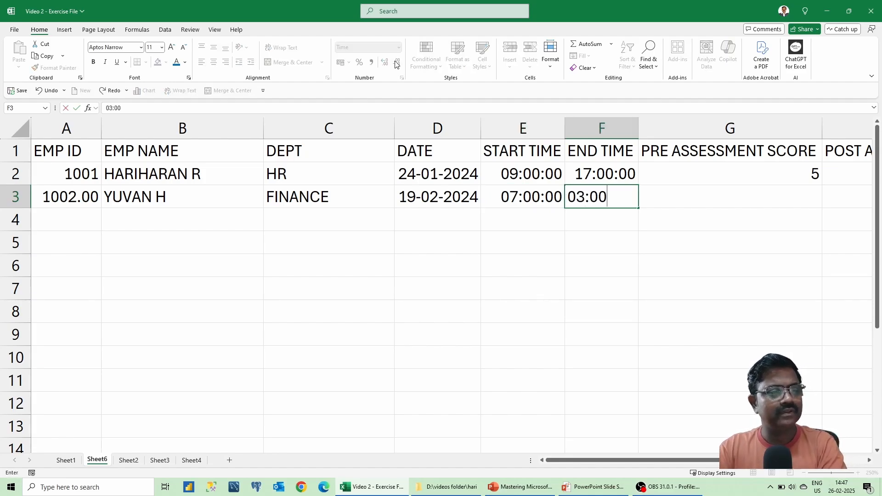
key(BackSpace)
key(BackSpace)
key(BackSpace)
key(BackSpace)
key(BackSpace)
text(1)
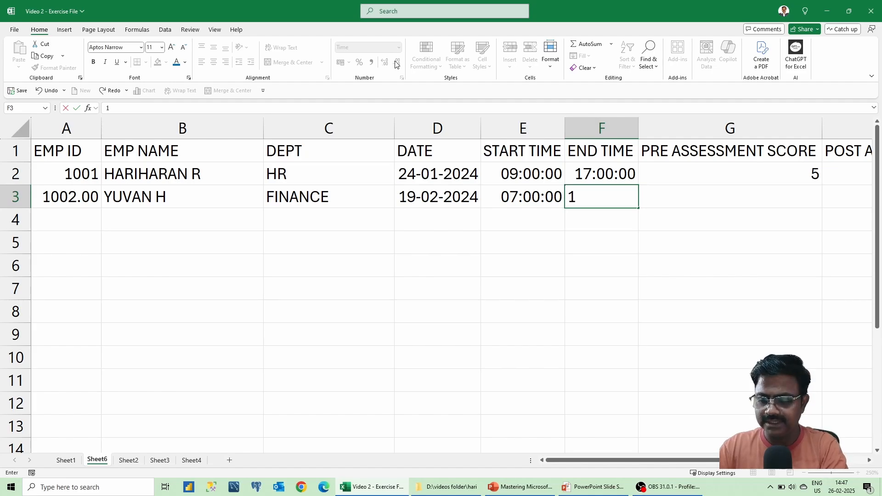
text(5:00)
key(Tab)
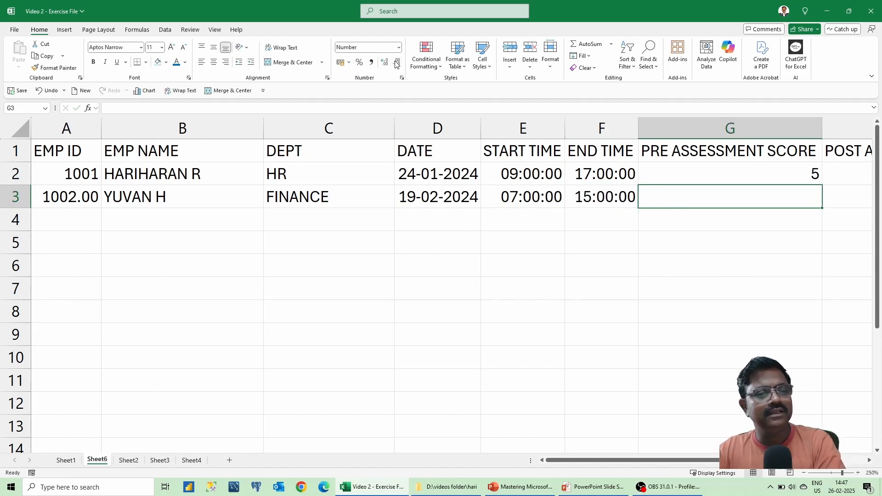
key(Right)
key(Left)
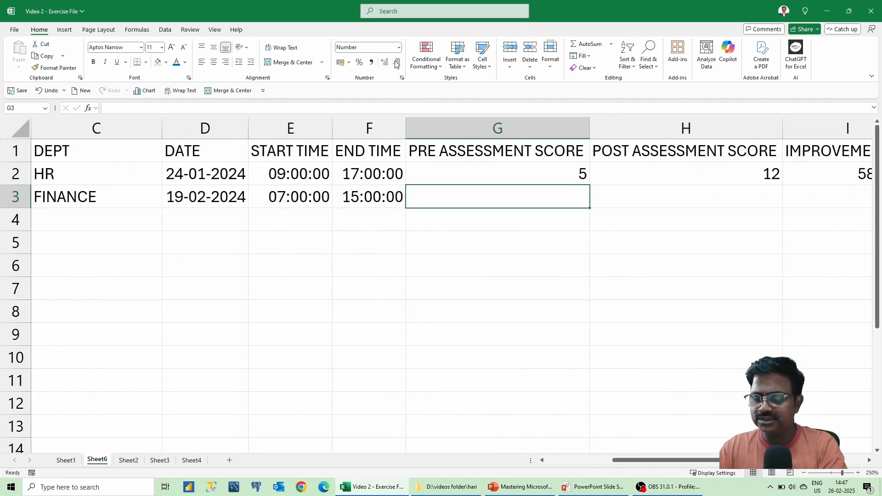
text(7)
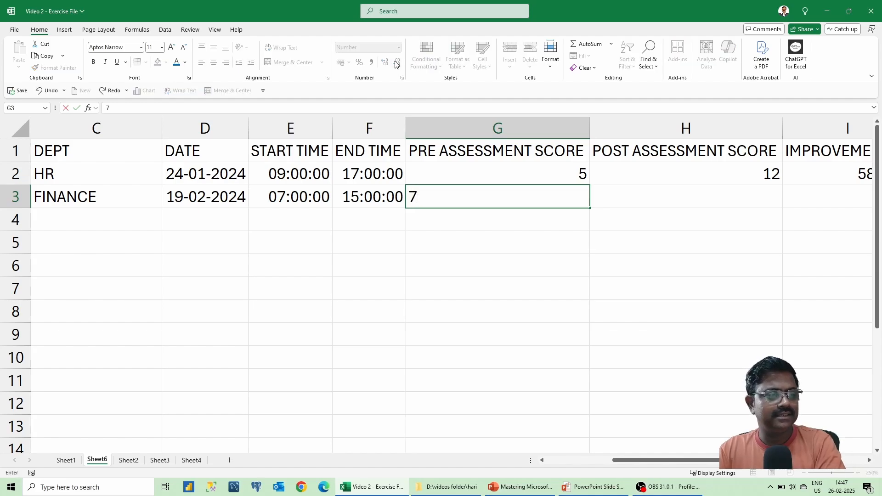
key(Tab)
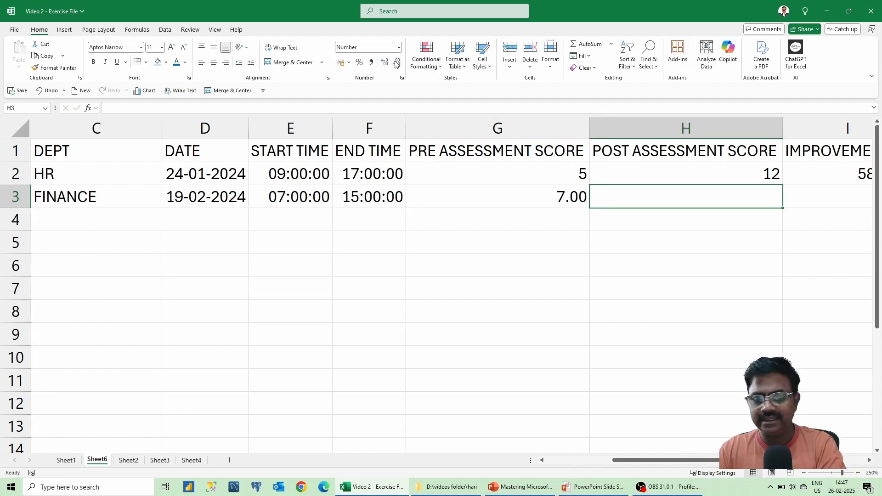
Type 14 into H3, then move up to check the improvement formula in I2.
text(14)
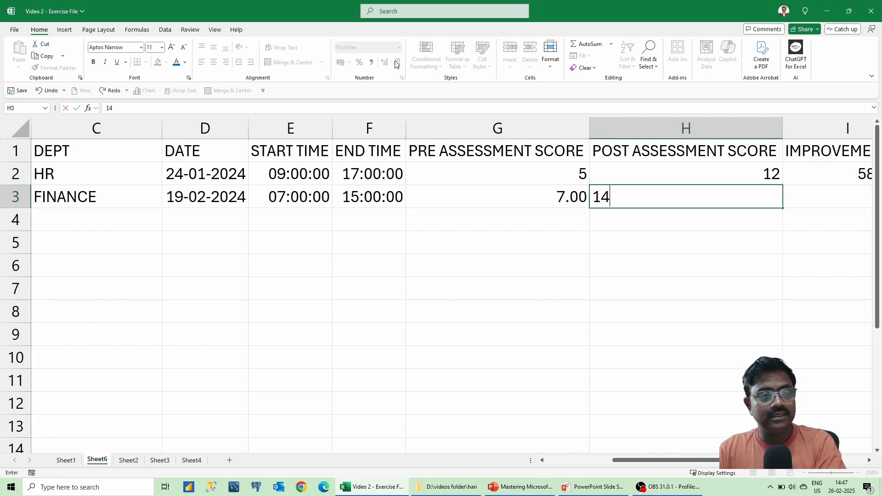
key(Return)
key(Up)
key(Right)
key(Right)
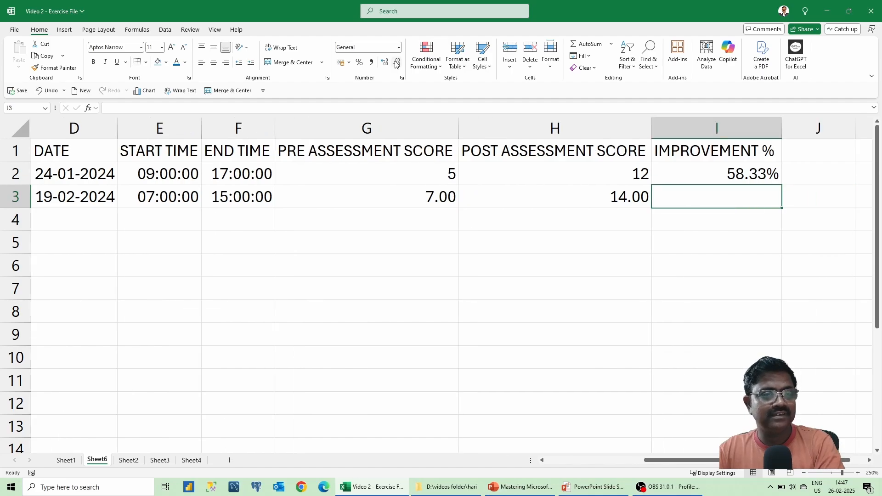
key(Up)
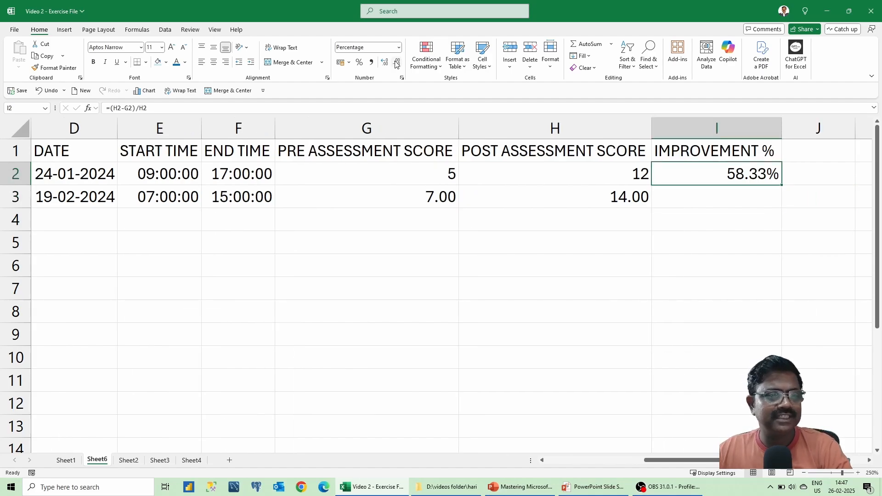
key(Up)
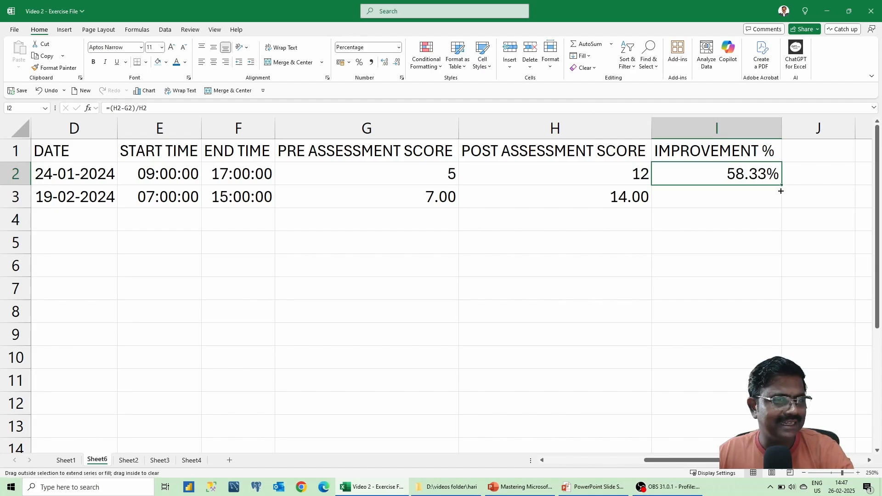
Fill the improvement formula from I2 down to I3 and inspect the copy.
drag(782, 185, 775, 205)
click(753, 201)
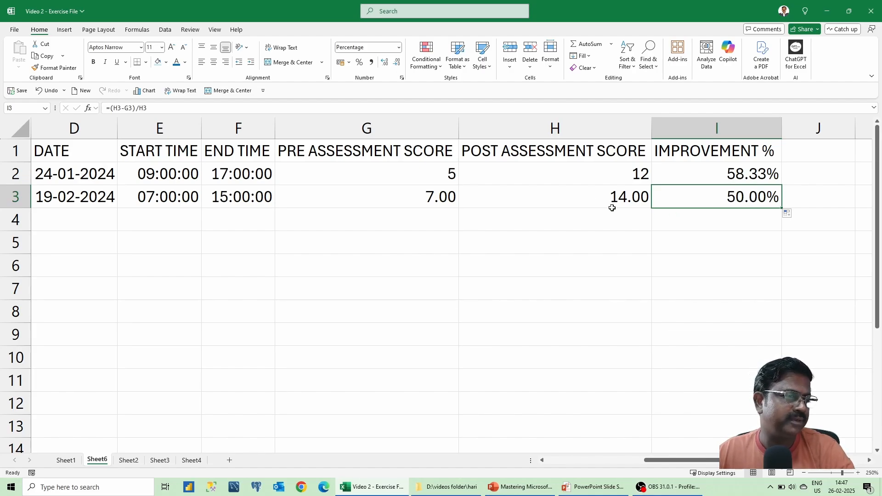
click(625, 177)
click(627, 193)
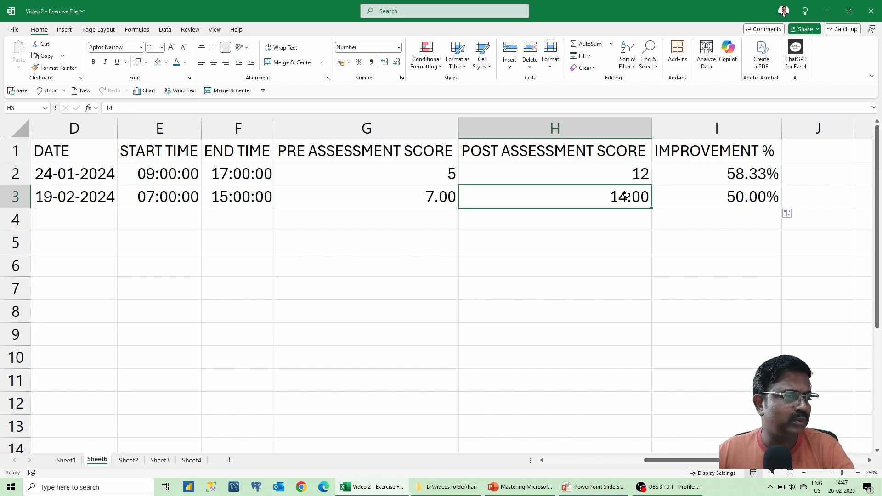
Compare the pre and post scores, then select the PRE ASSESSMENT SCORE column G.
click(429, 201)
click(436, 179)
click(616, 191)
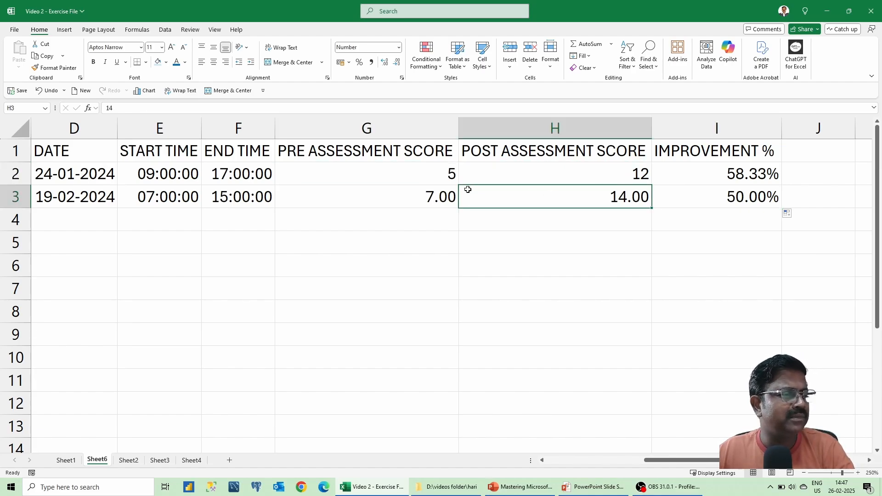
click(441, 195)
click(553, 196)
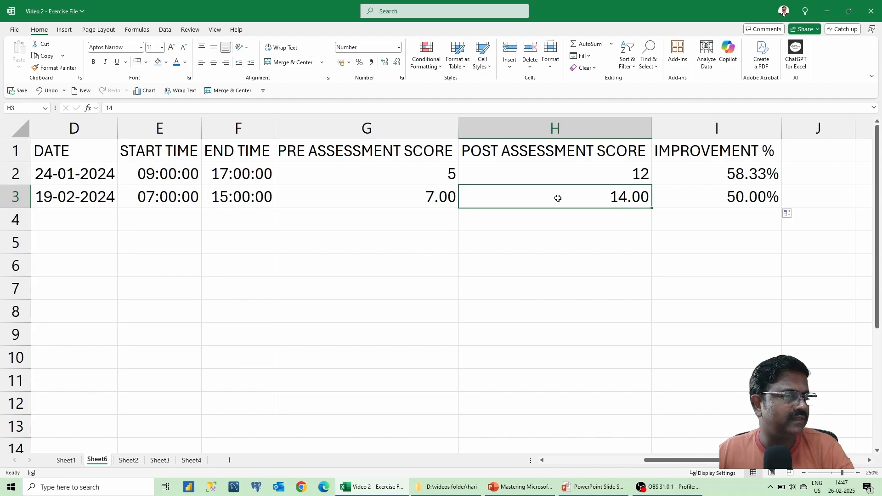
click(397, 127)
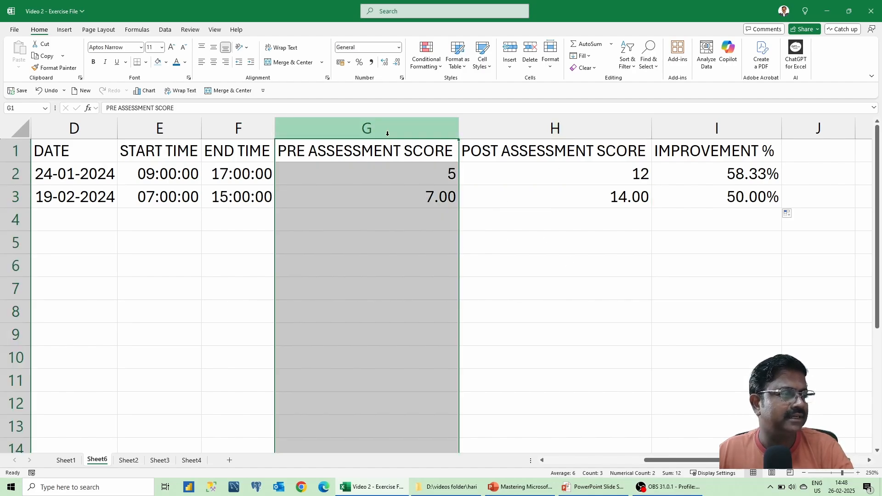
Ctrl-click column H to add POST ASSESSMENT SCORE to the selected column G.
ctrl+click(560, 126)
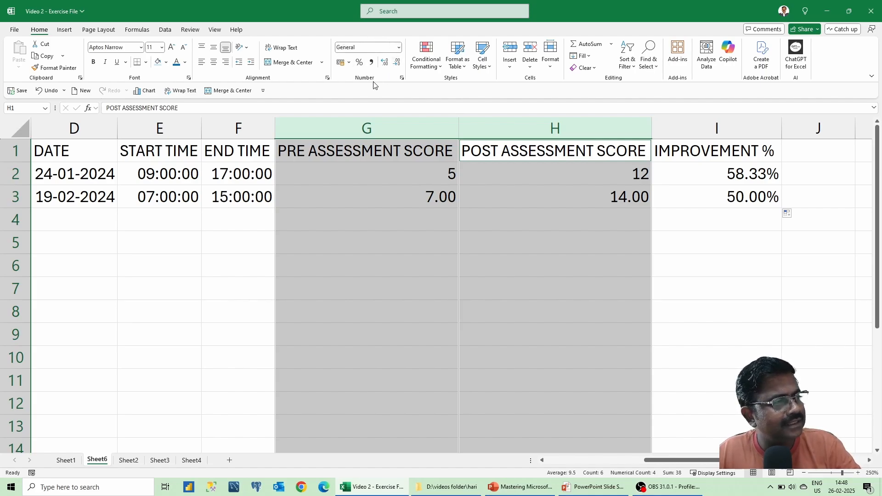
Format columns G and H as Number with 0 decimal places.
click(400, 79)
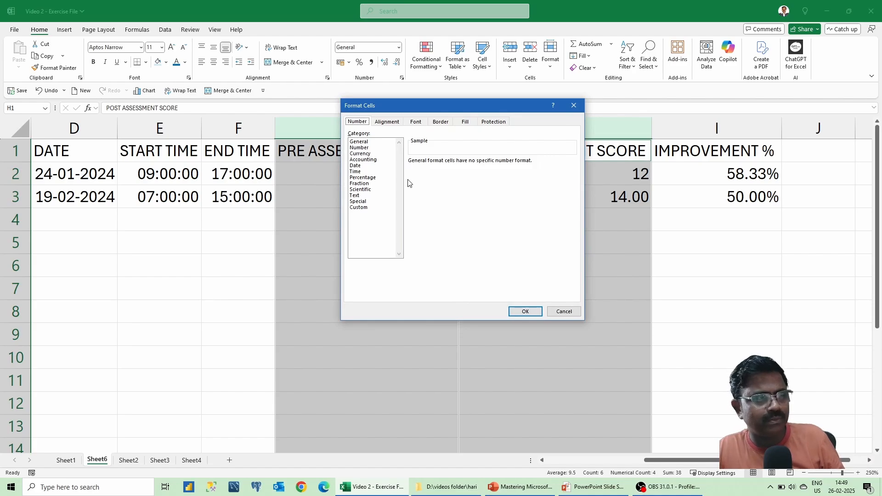
click(373, 148)
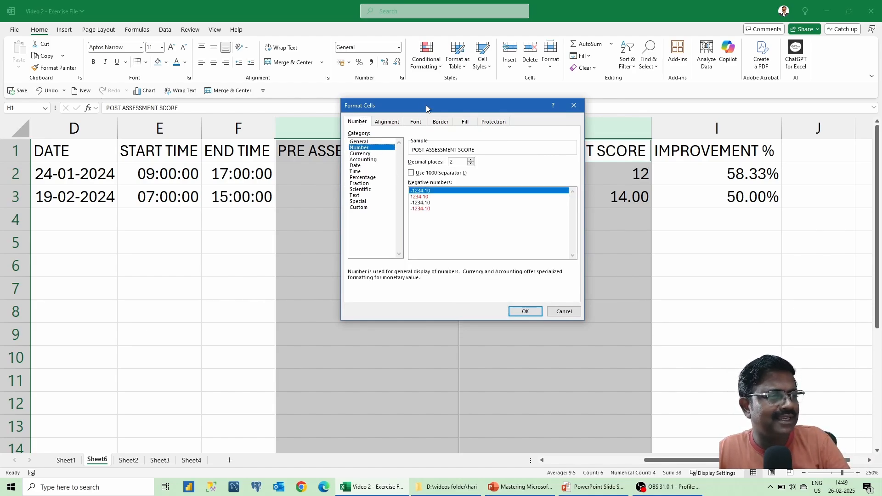
drag(426, 105, 215, 70)
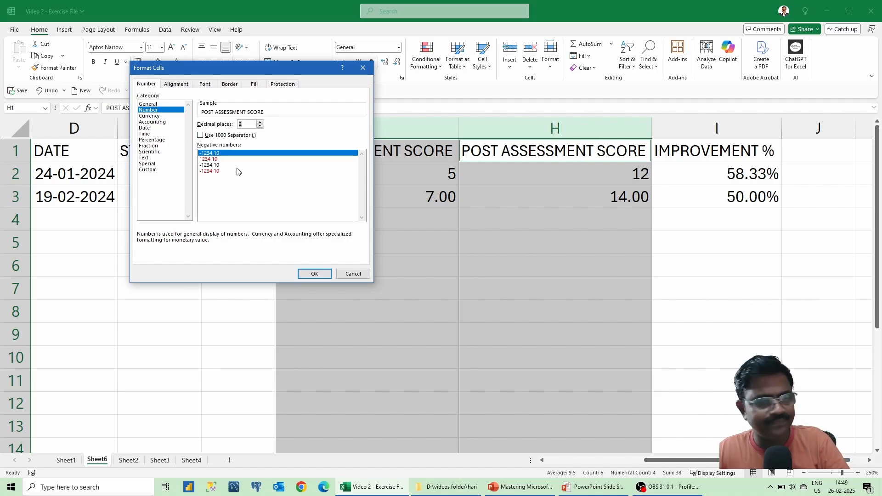
text(0)
click(314, 273)
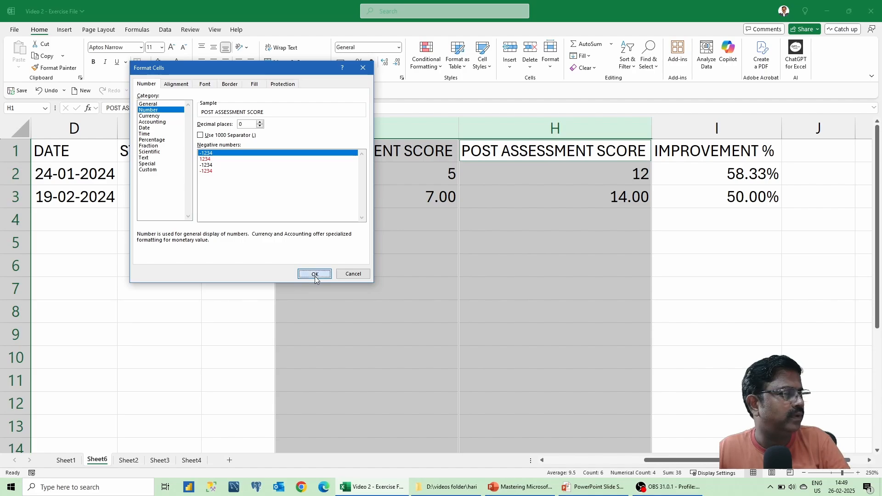
click(499, 195)
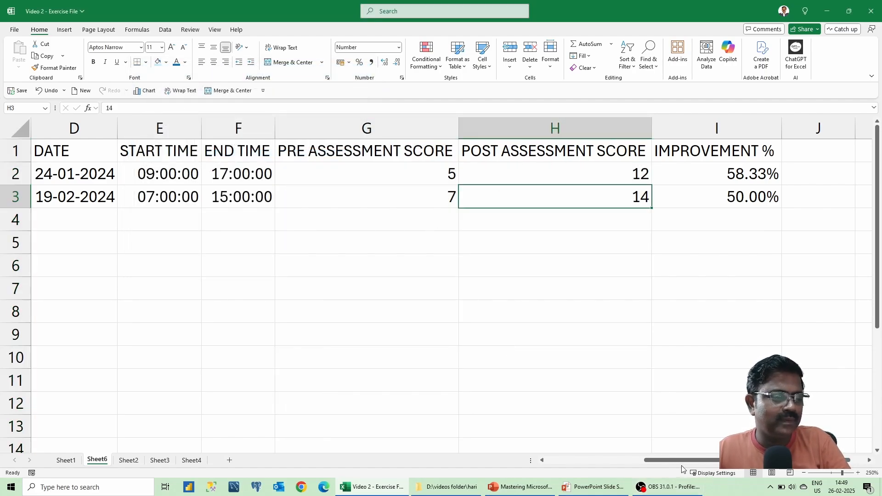
drag(682, 462, 569, 462)
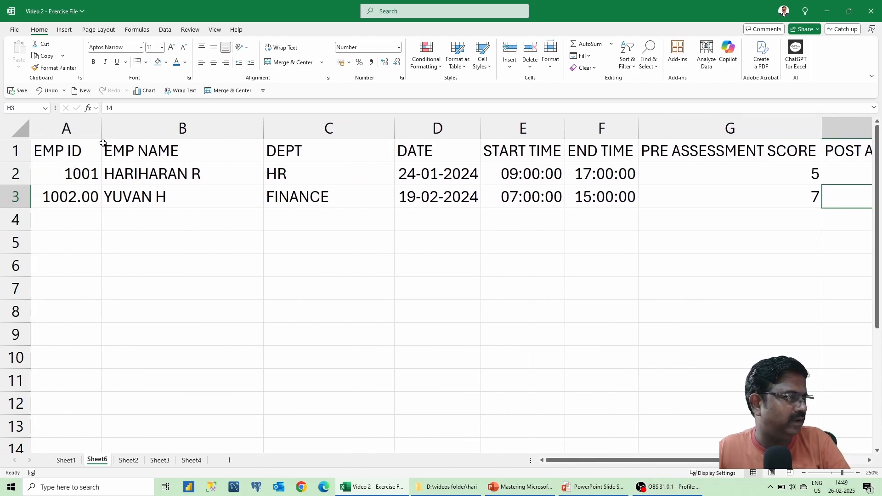
Format column A's EMP ID values as Number with 0 decimal places, so 1002.00 reads 1002.
click(87, 128)
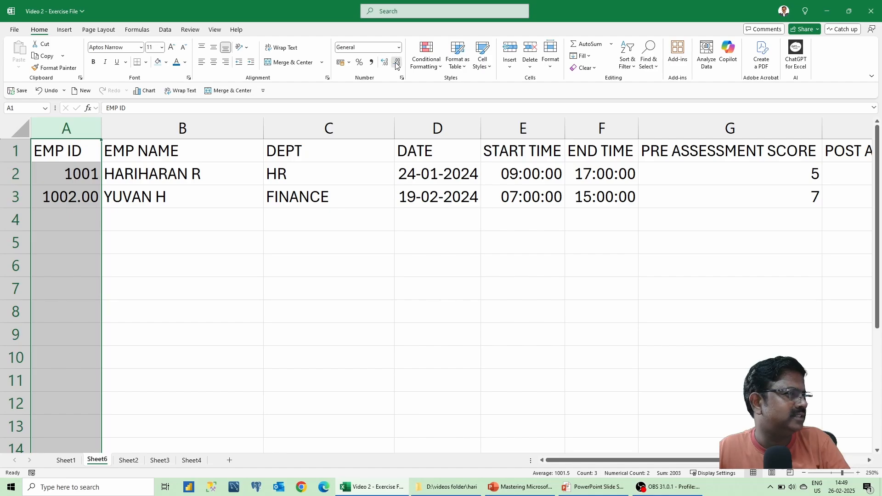
click(402, 78)
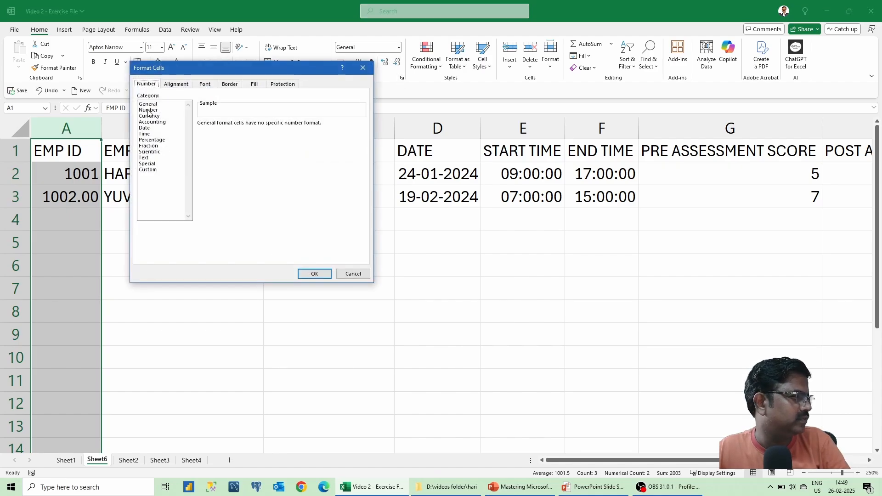
click(149, 110)
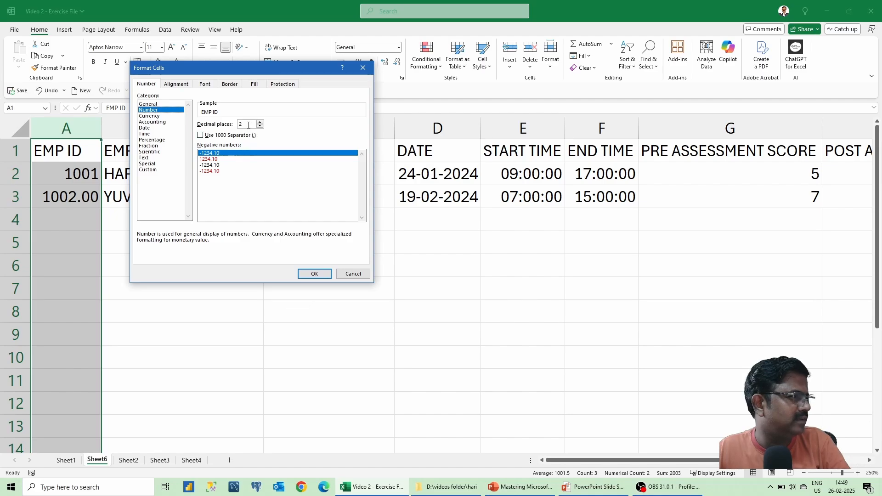
text(0)
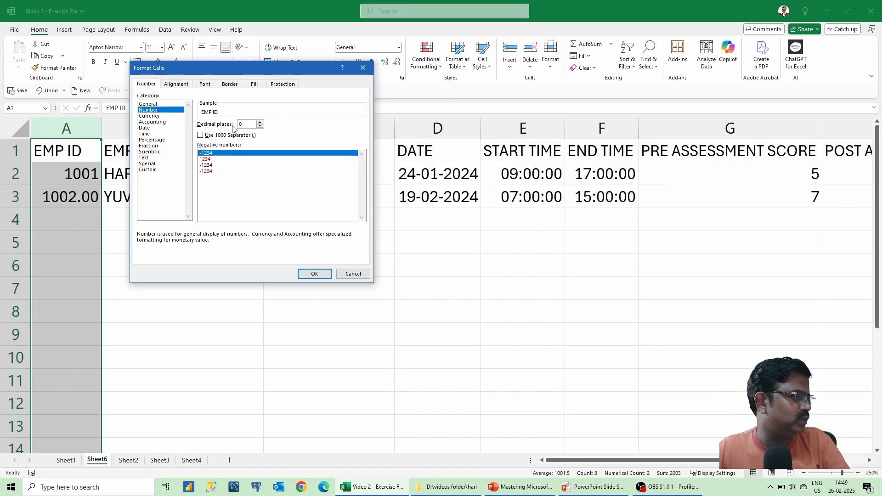
click(314, 274)
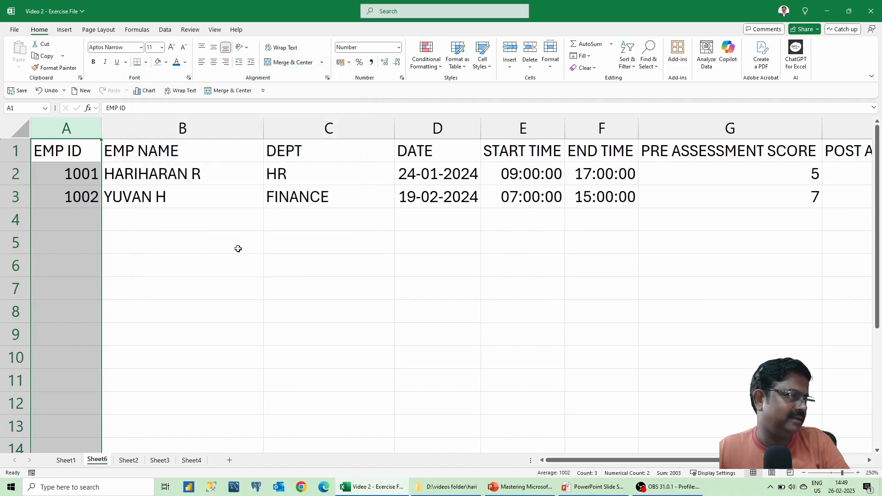
click(201, 199)
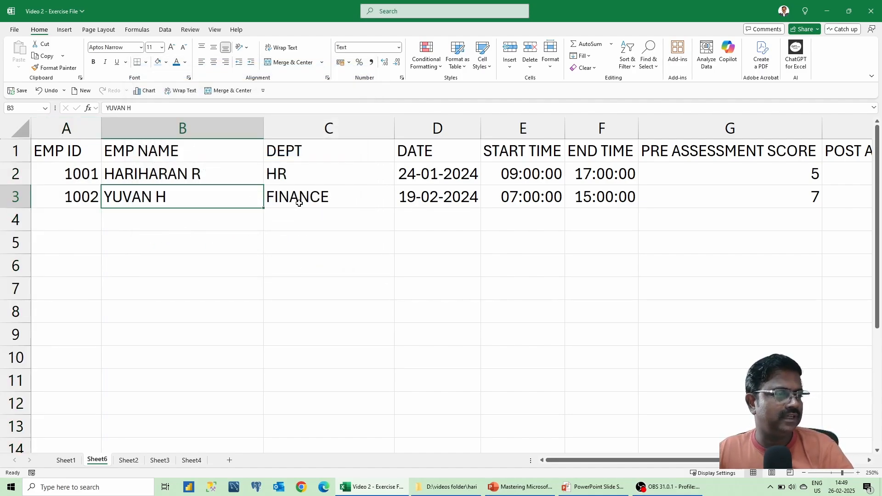
click(471, 186)
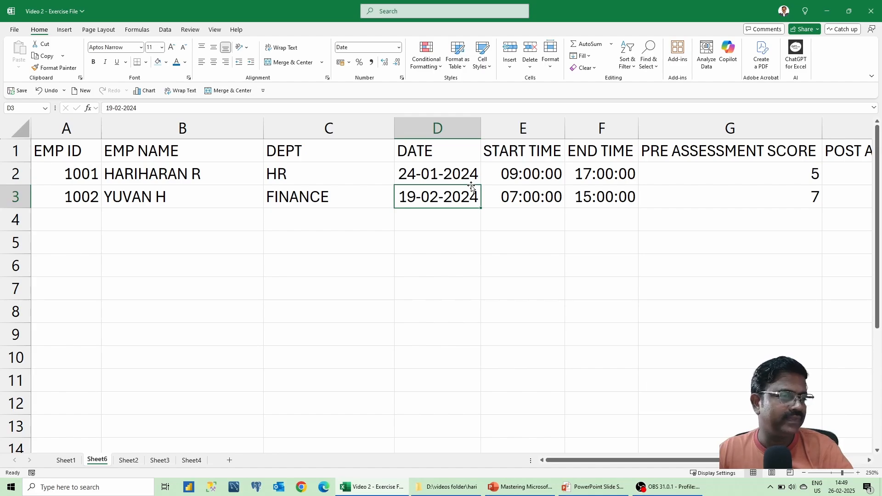
key(Right)
key(Right)
key(Right)
scroll(471, 185, right, 3)
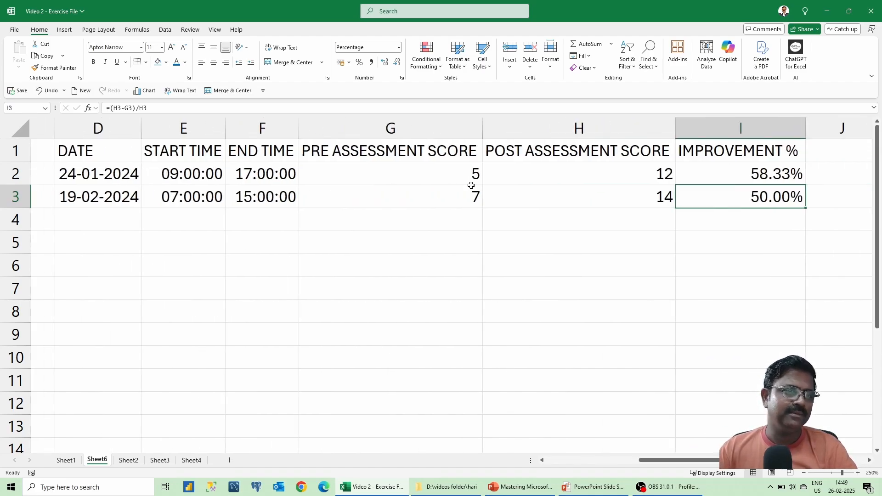
key(Left)
key(Left)
key(Left)
key(Left)
key(Left)
key(Left)
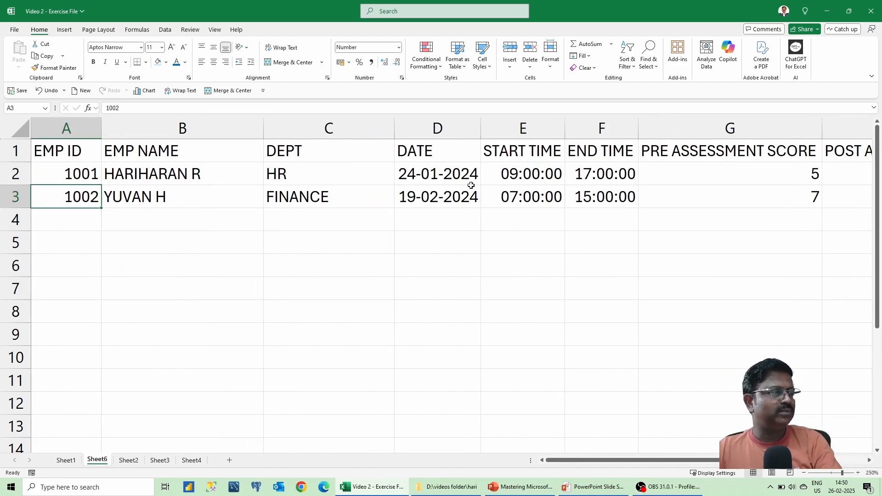
key(Up)
key(Up)
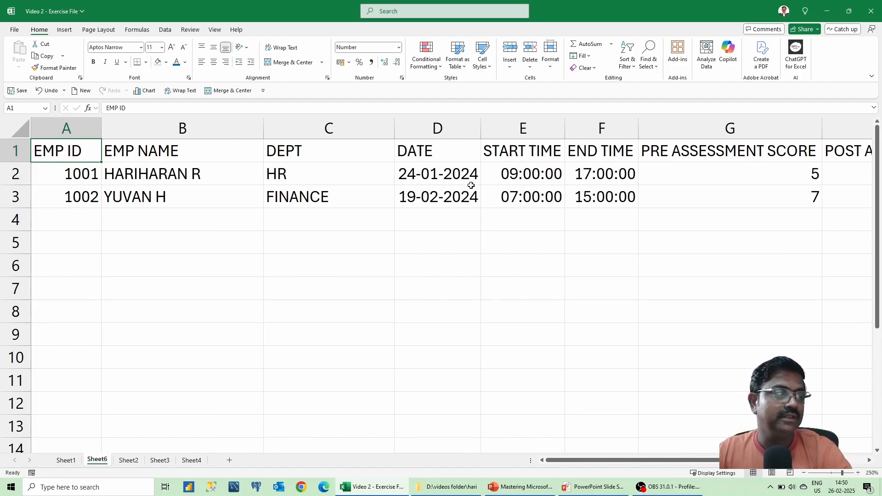
key(Down)
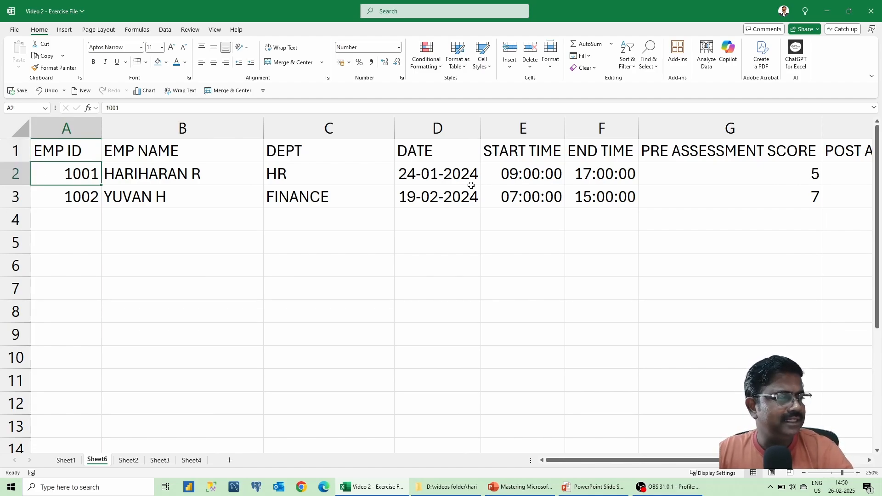
key(Down)
key(Up)
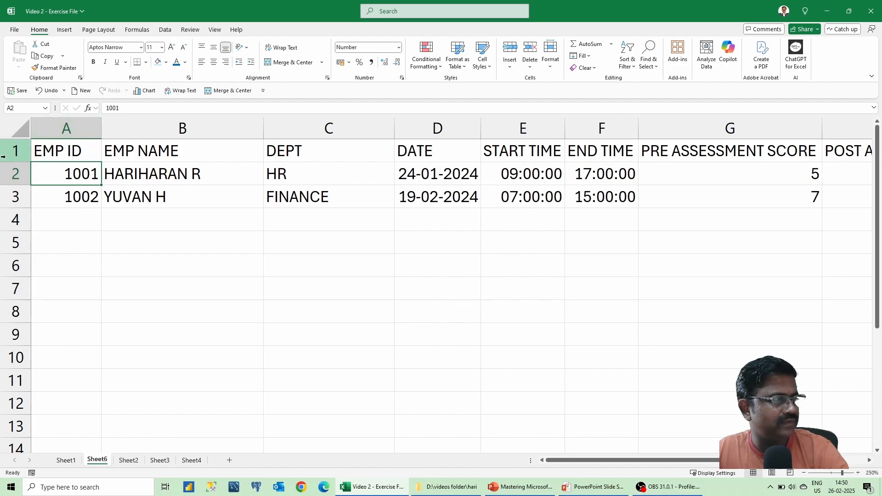
click(9, 126)
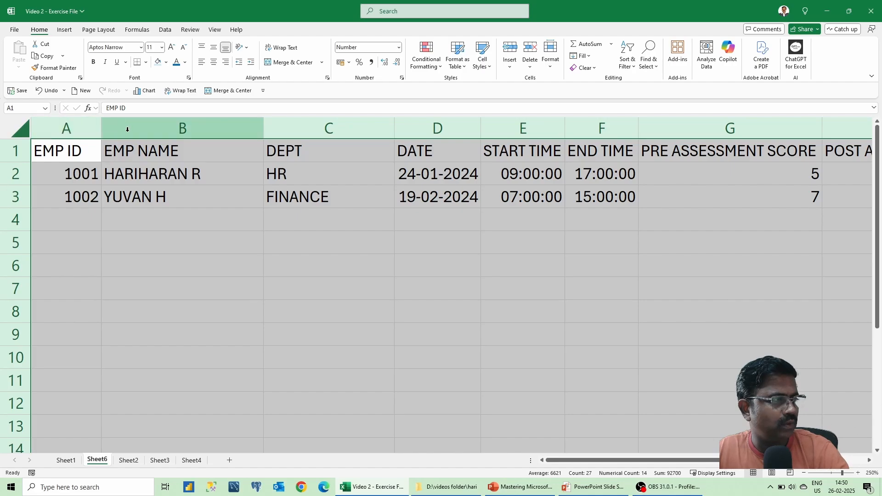
double_click(101, 125)
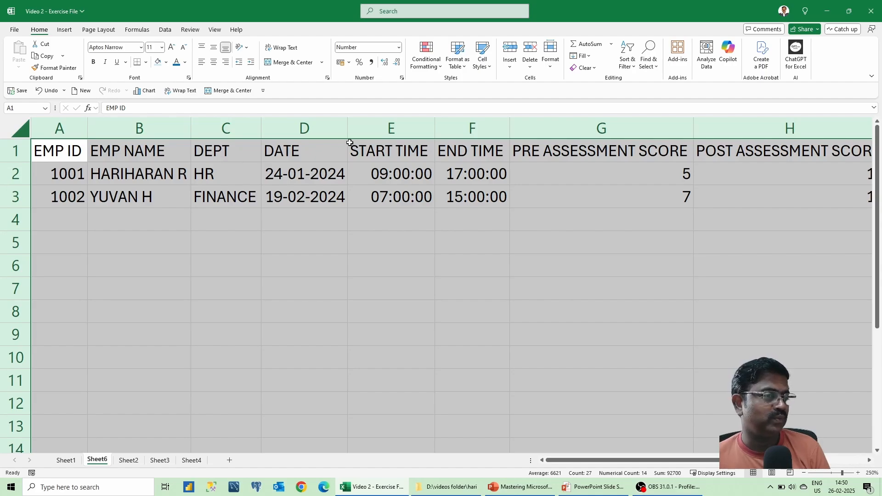
click(606, 153)
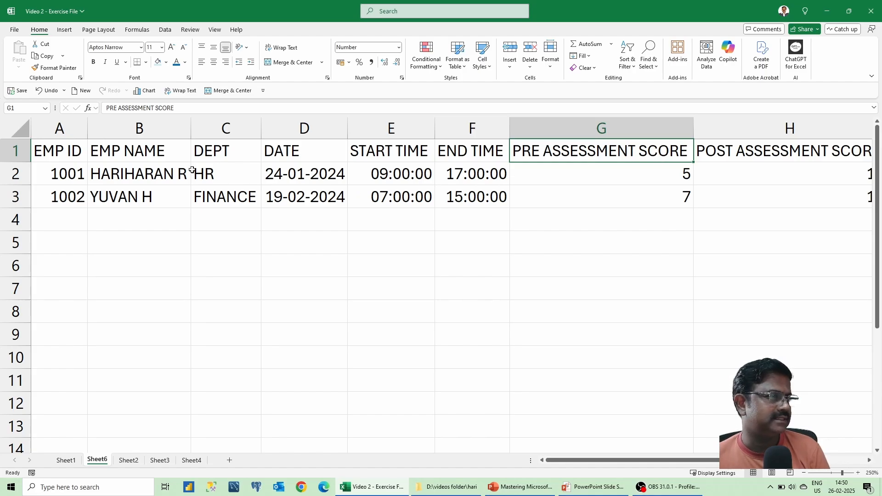
Narrow columns G and H (PRE and POST ASSESSMENT SCORE) to about 14.57 width.
click(636, 130)
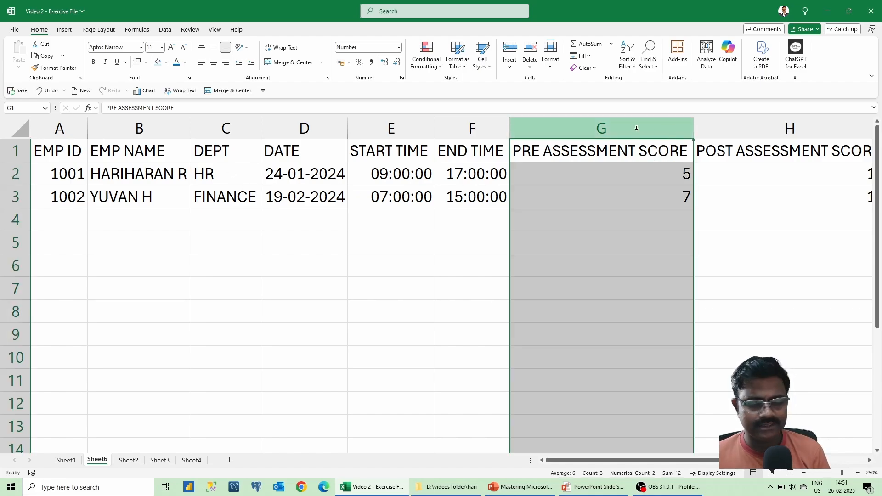
key(Right)
key(Left)
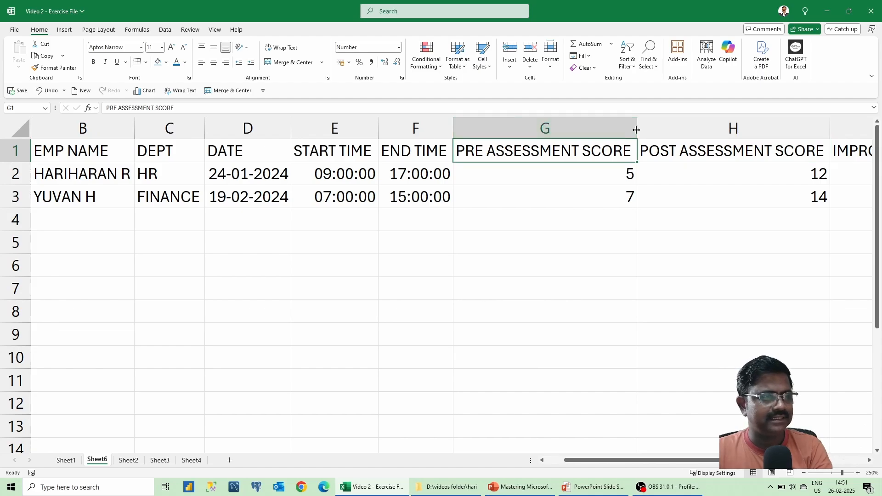
click(608, 129)
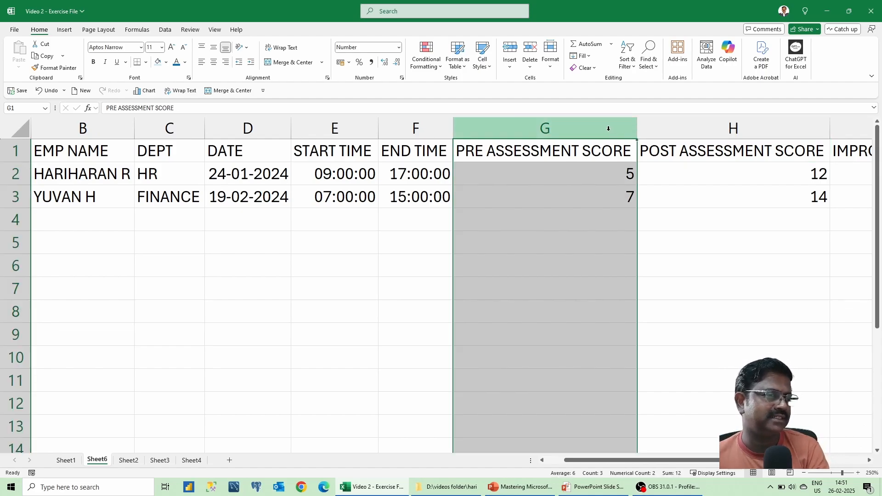
ctrl+click(693, 128)
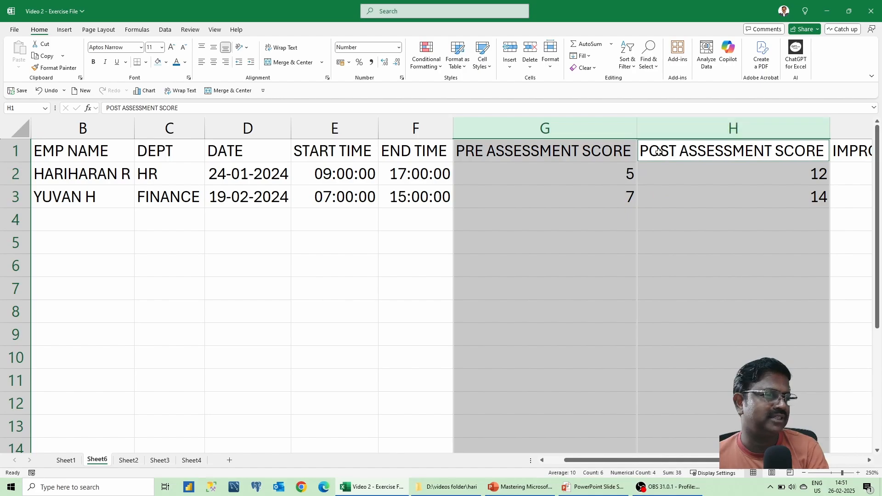
drag(634, 124, 554, 129)
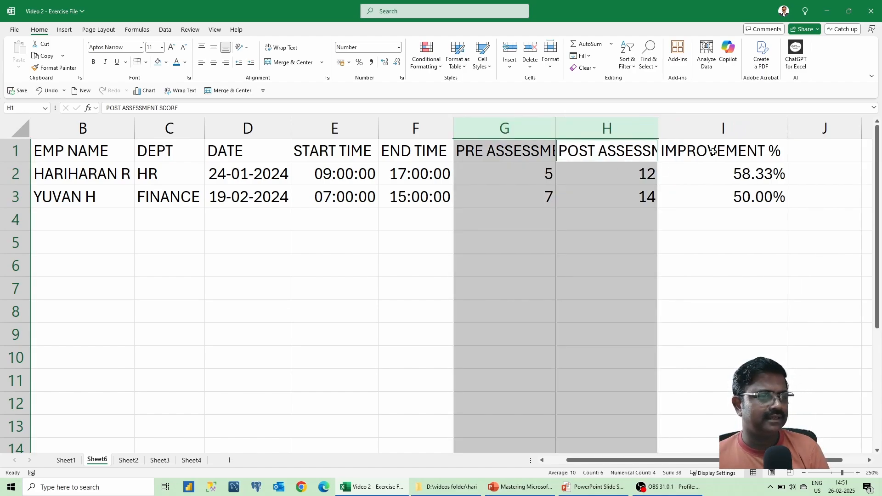
Select the two assessment score header cells G1:H1.
click(519, 152)
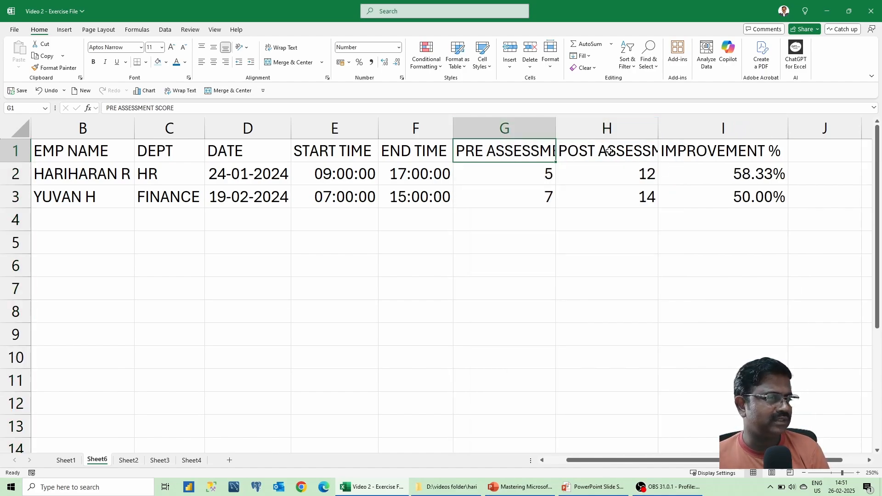
click(581, 150)
click(541, 153)
click(595, 154)
click(520, 154)
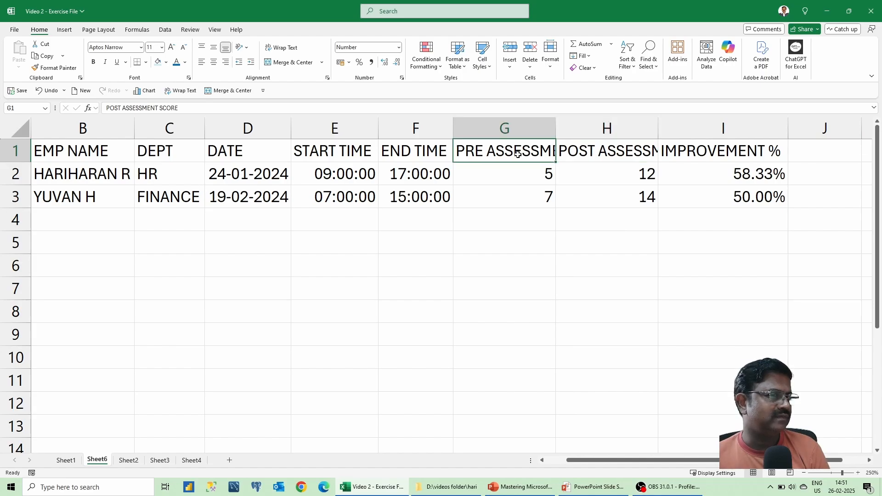
drag(517, 149, 578, 152)
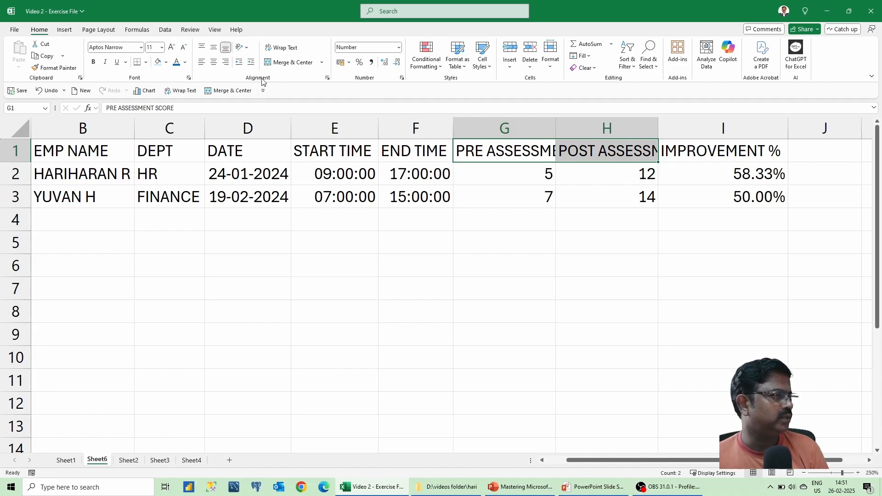
Wrap text in G1:H1 and widen columns G and H so each header fits on two lines.
click(284, 48)
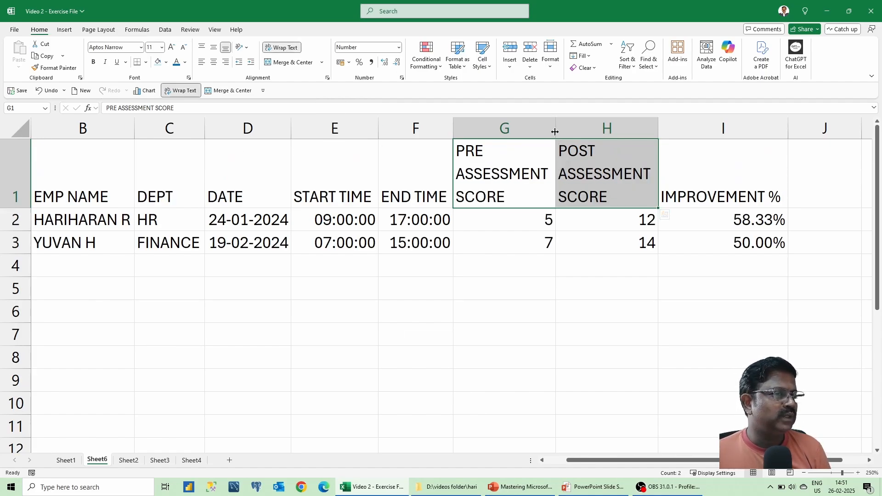
drag(556, 129, 590, 129)
drag(693, 128, 739, 128)
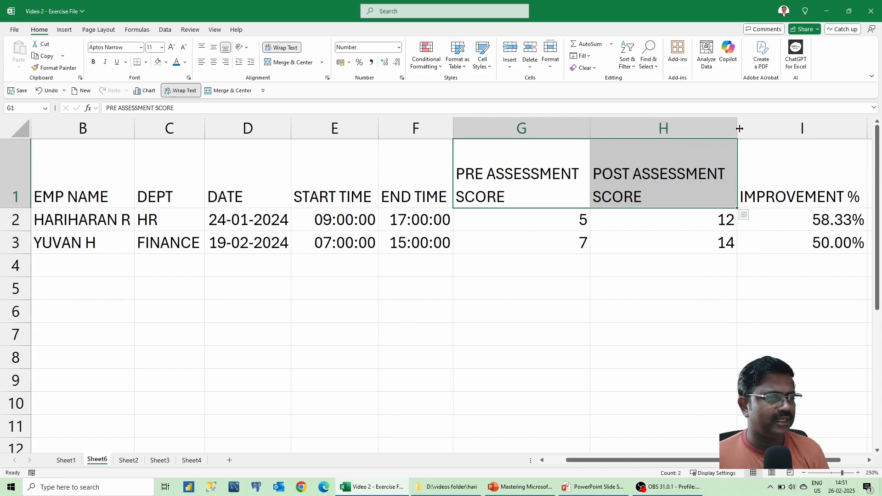
click(482, 216)
Shorten row 1 to just fit the two-line headers, then zoom out to 100%.
drag(642, 461, 559, 465)
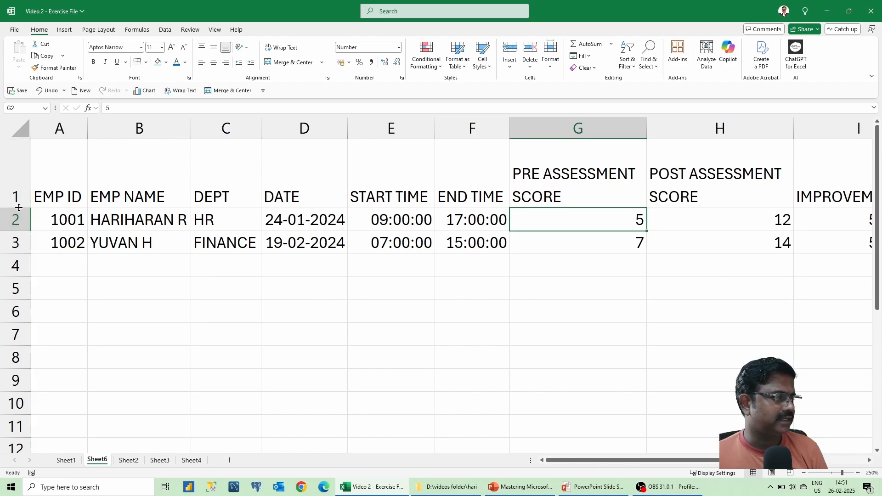
drag(18, 207, 18, 185)
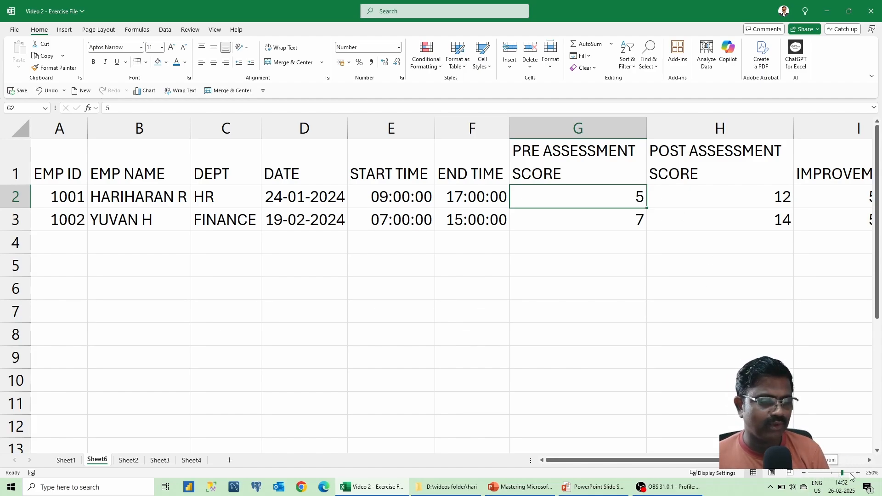
click(802, 473)
click(803, 473)
click(802, 472)
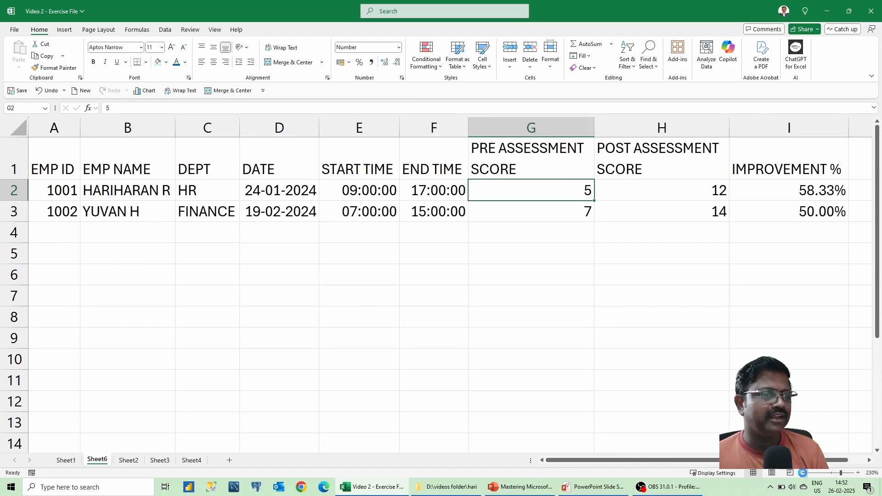
click(802, 472)
click(803, 472)
click(803, 473)
click(803, 472)
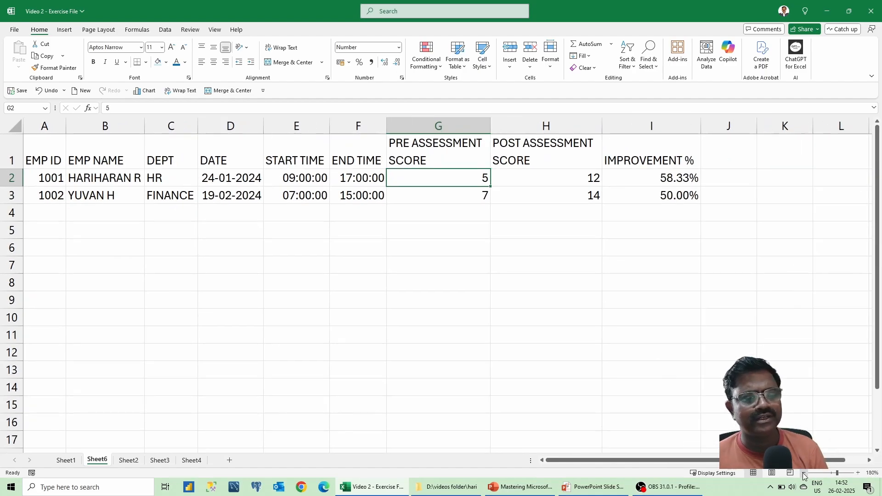
click(803, 472)
click(803, 472)
click(802, 472)
click(803, 472)
click(803, 473)
click(802, 472)
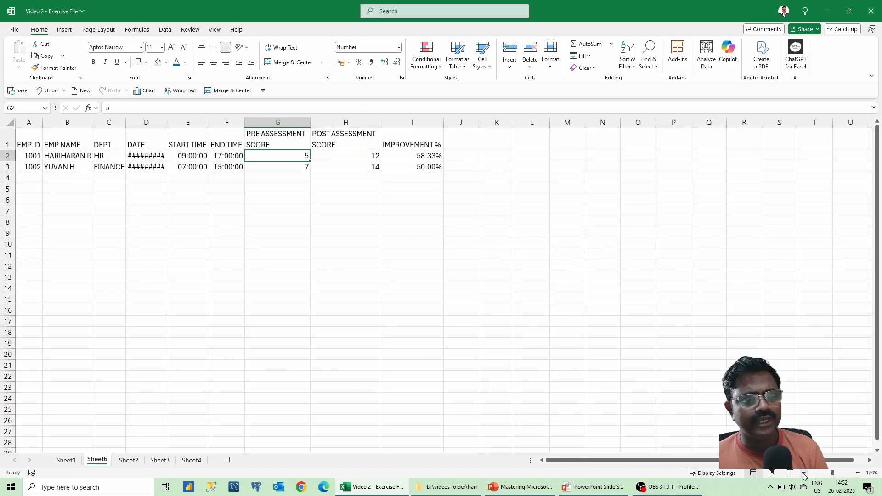
click(802, 473)
click(803, 473)
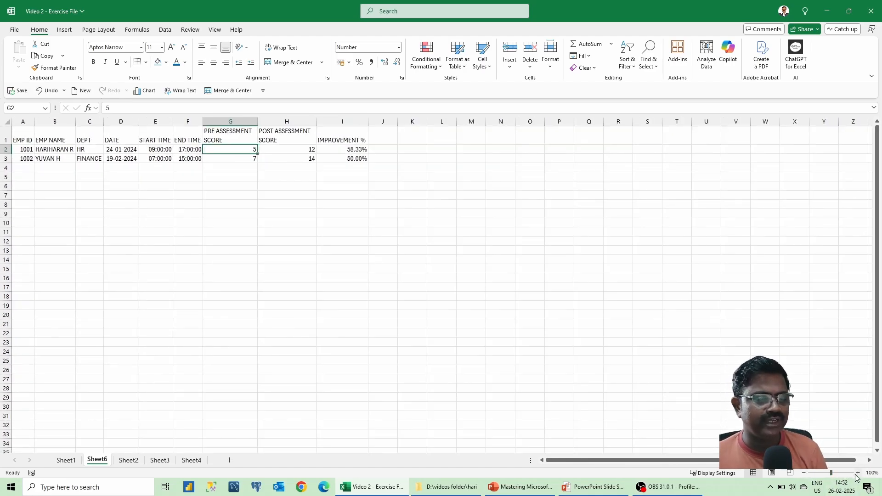
Zoom back in to 200% so both employee records are readable.
click(857, 472)
click(857, 472)
click(858, 472)
click(857, 473)
click(857, 473)
click(857, 472)
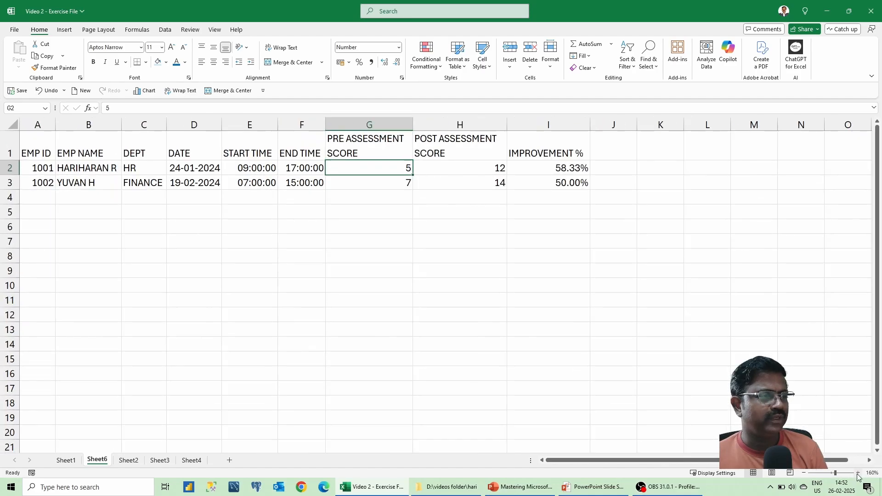
click(858, 472)
click(857, 473)
click(858, 473)
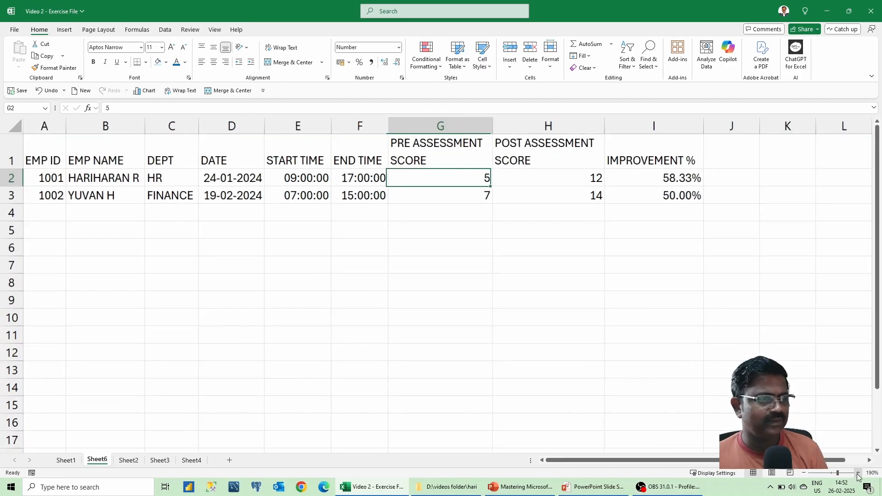
click(858, 472)
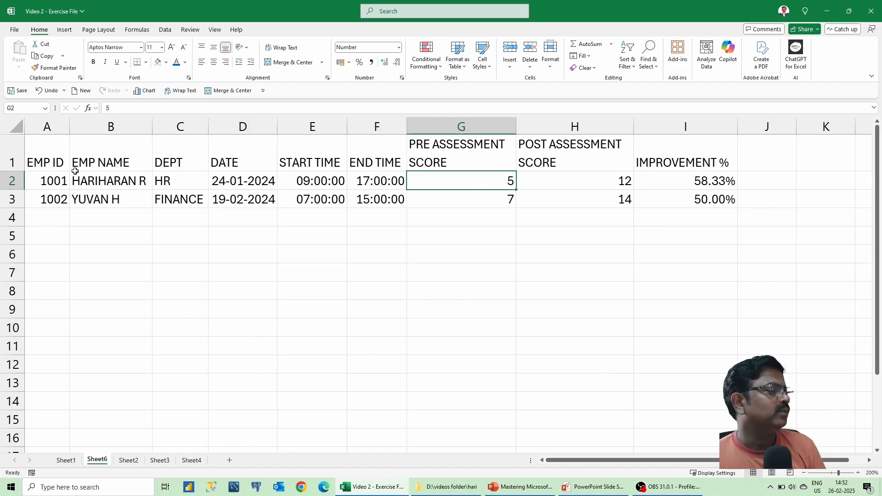
drag(47, 157, 675, 158)
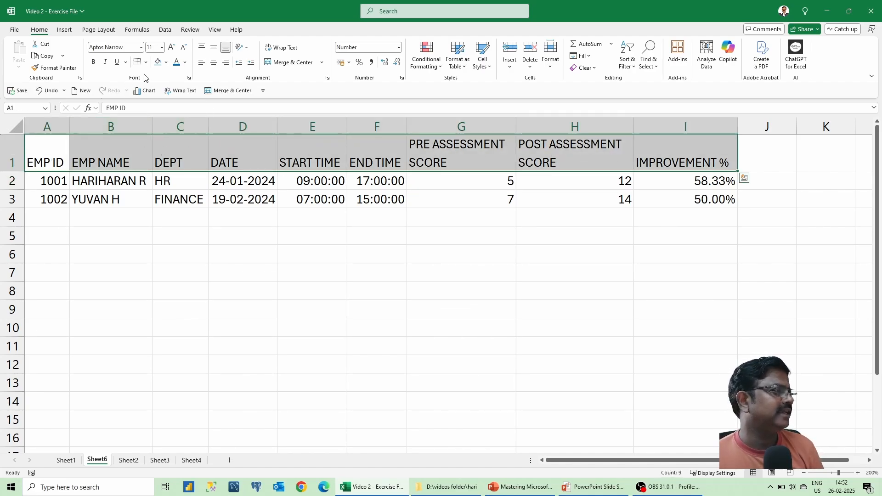
click(166, 62)
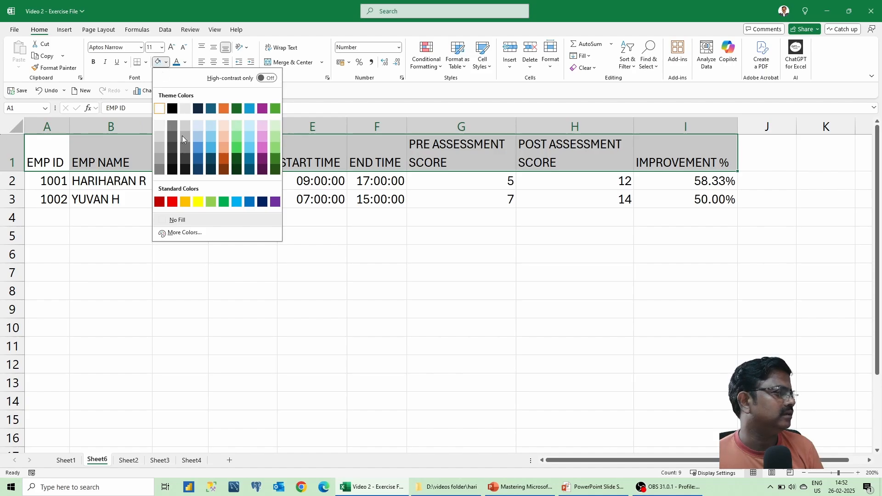
click(36, 30)
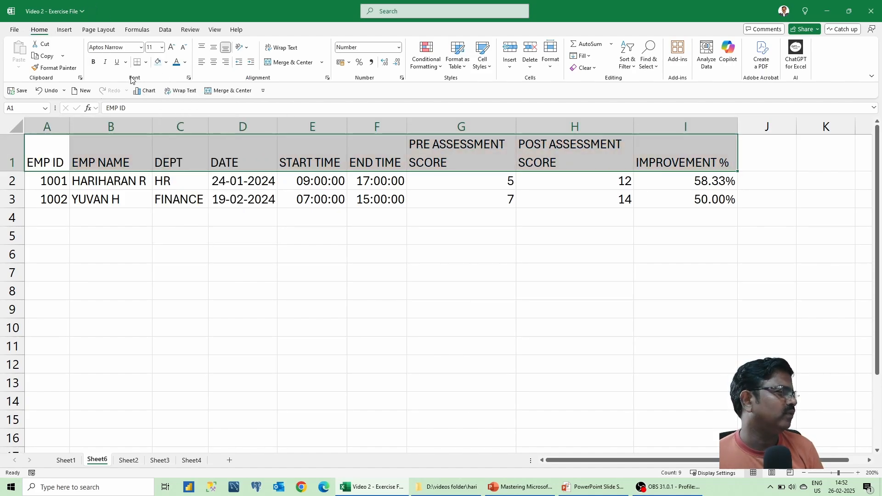
click(166, 63)
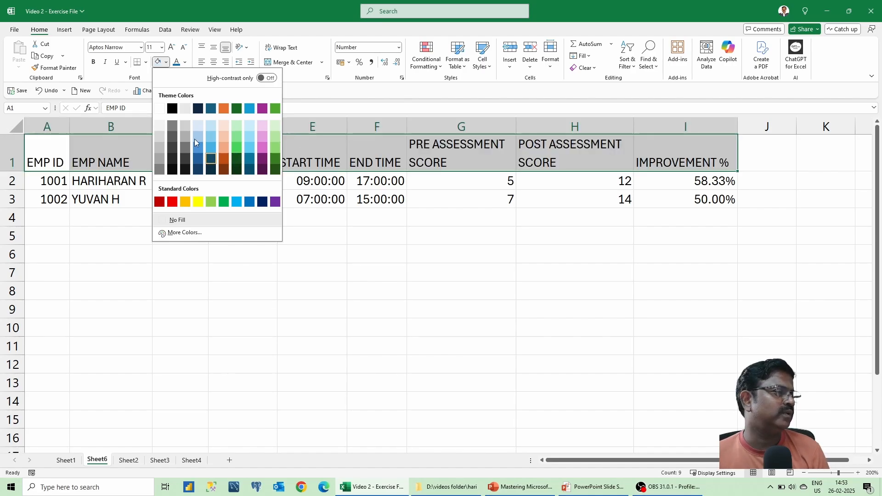
click(300, 97)
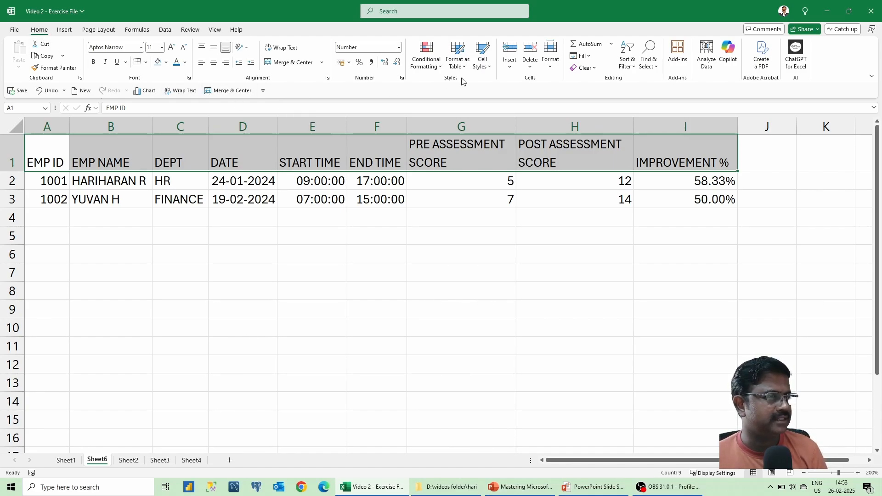
Apply the dark-blue Accent1 themed cell style to the header row A1:I1, then select the table range.
click(485, 70)
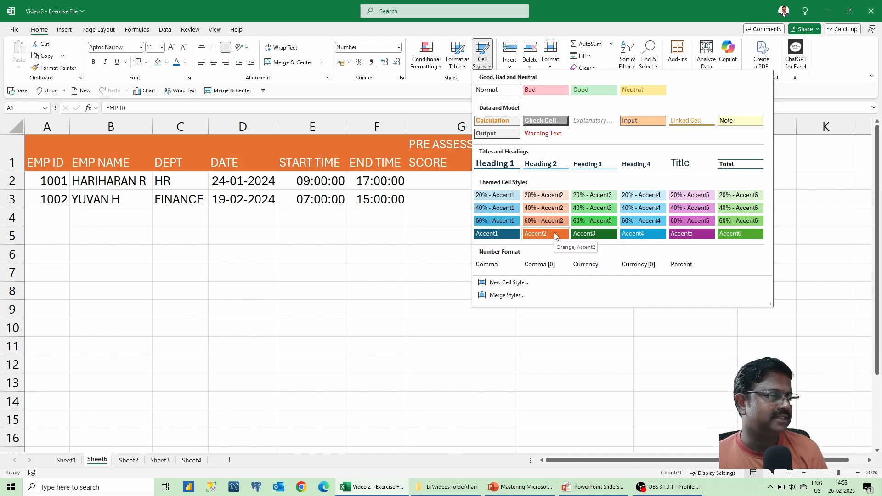
click(489, 235)
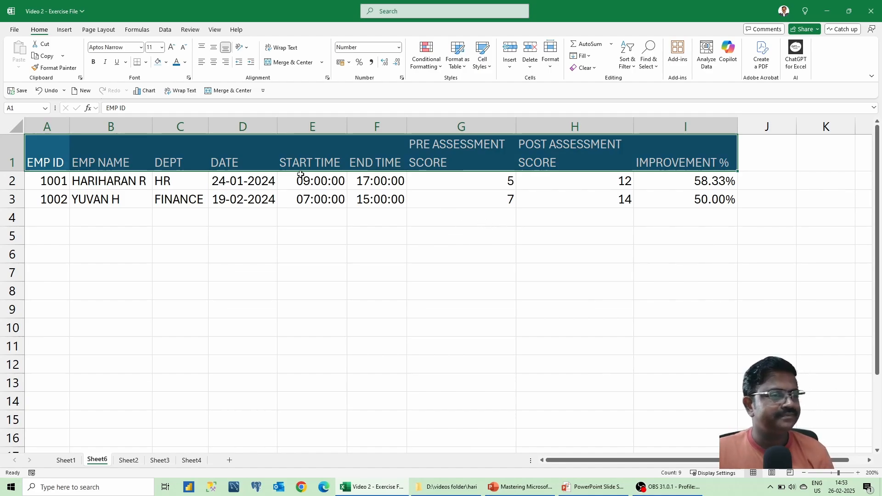
drag(61, 161, 669, 358)
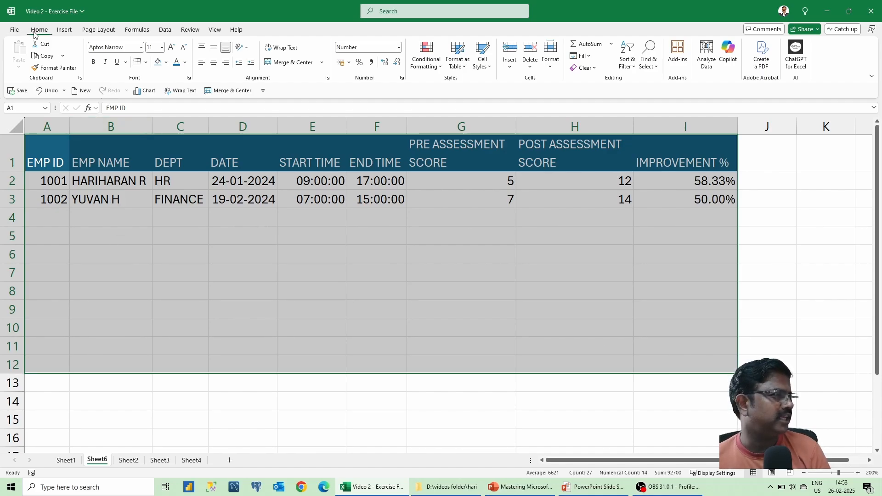
Add All Borders to the selected range, then undo it so empty rows 4–12 stay unbordered.
click(145, 63)
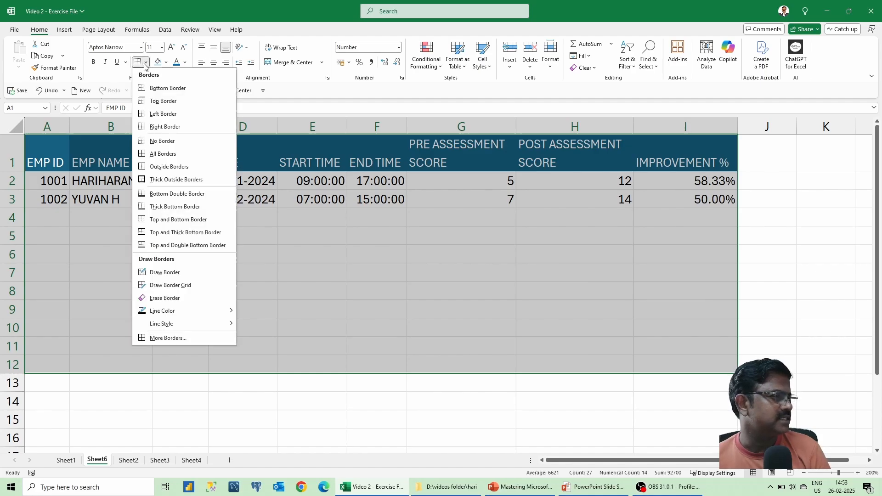
click(153, 153)
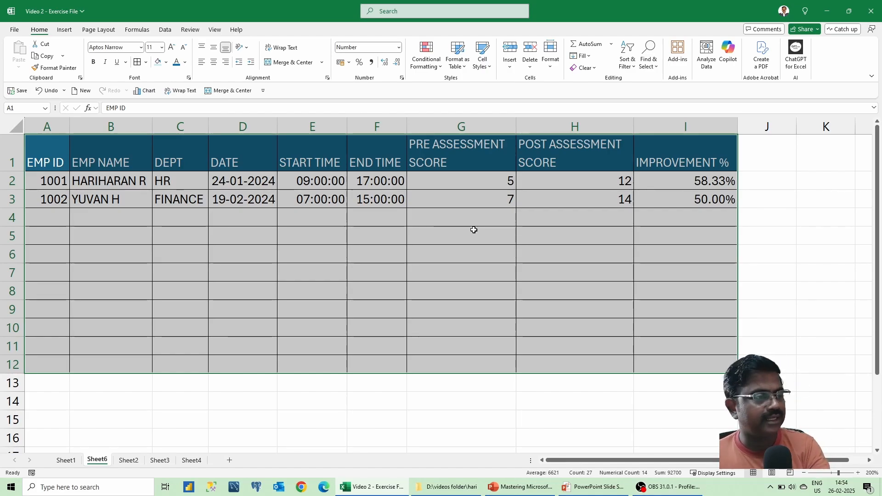
key(ctrl+z)
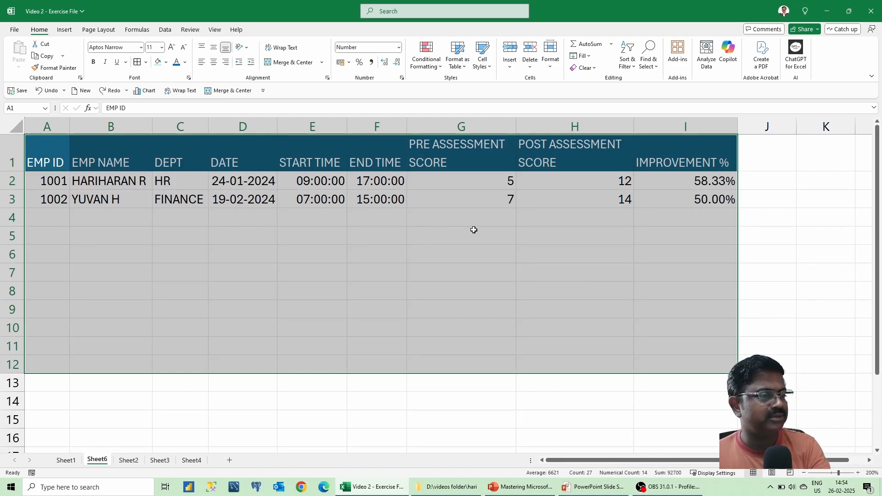
click(61, 151)
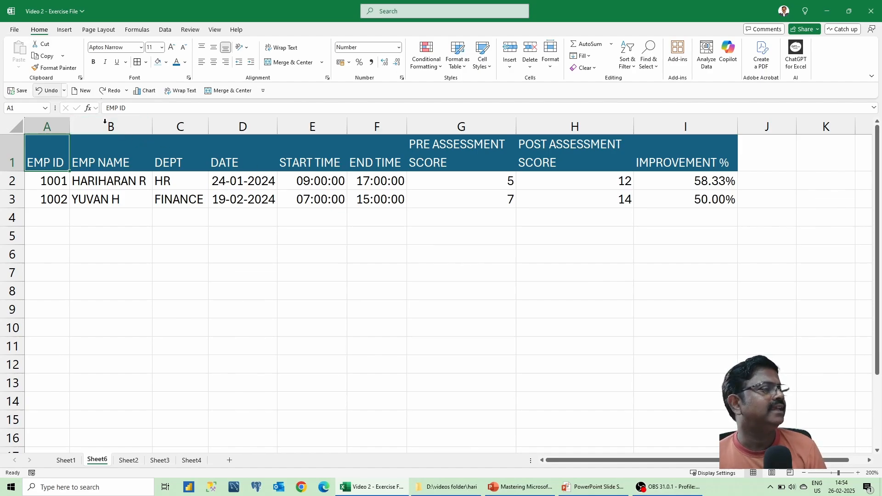
Add Print Preview and Print to the Quick Access Toolbar and preview the sheet, split over 2 pages.
click(263, 91)
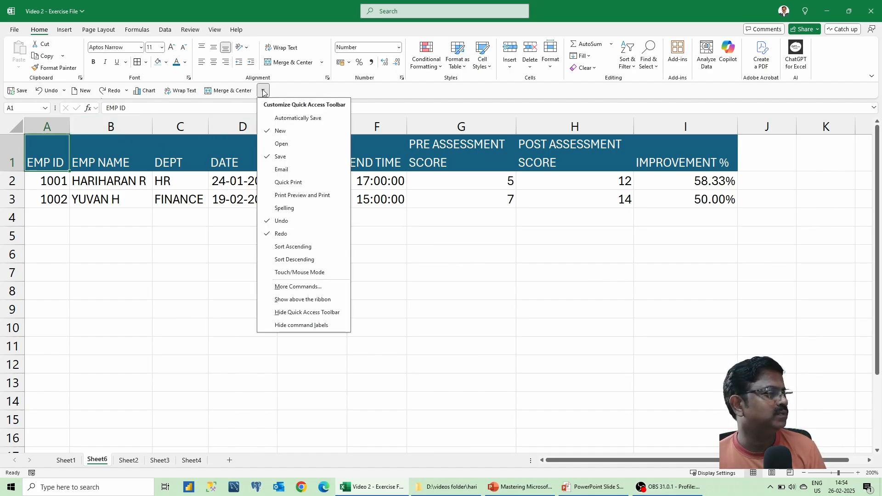
click(284, 195)
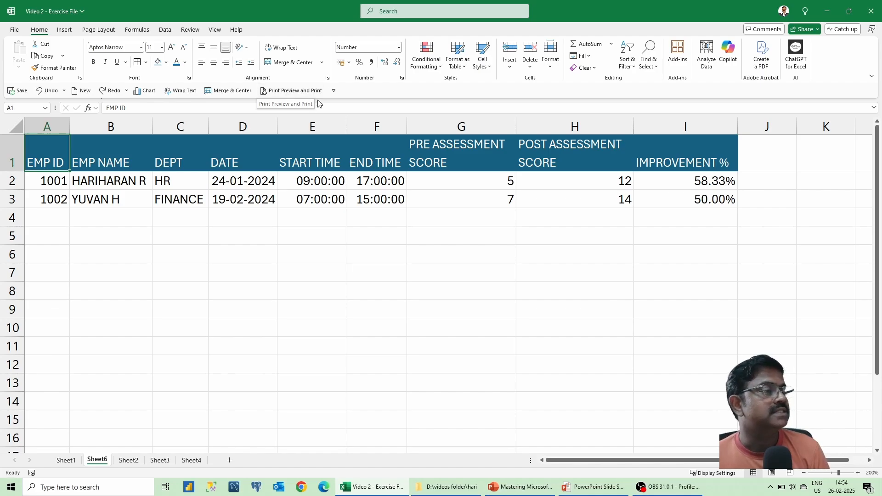
click(296, 91)
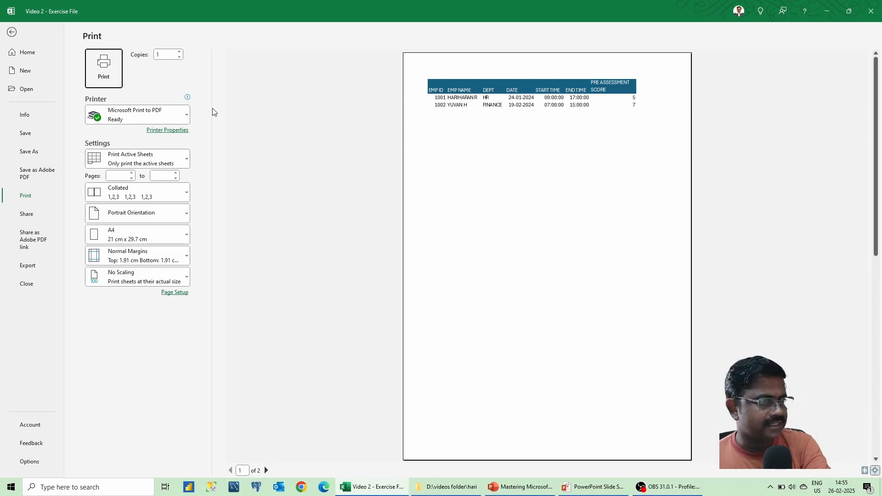
Exit the print preview back to Sheet6 and show the View ribbon.
key(Escape)
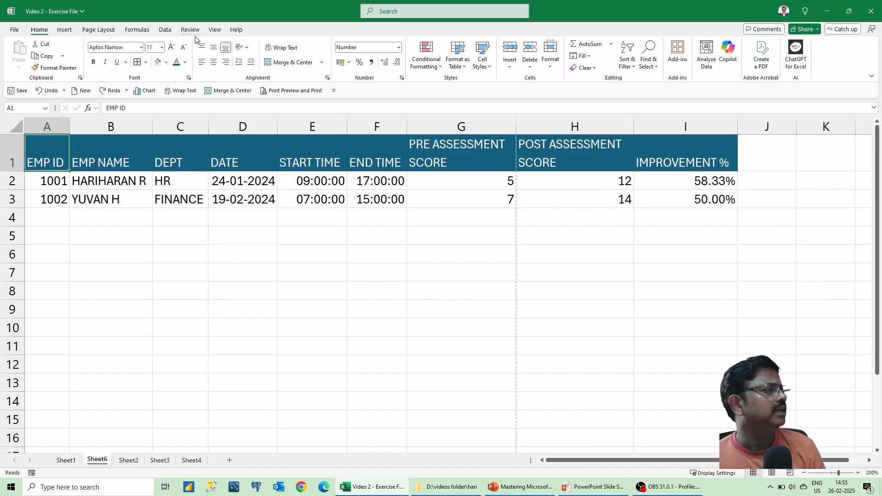
click(214, 30)
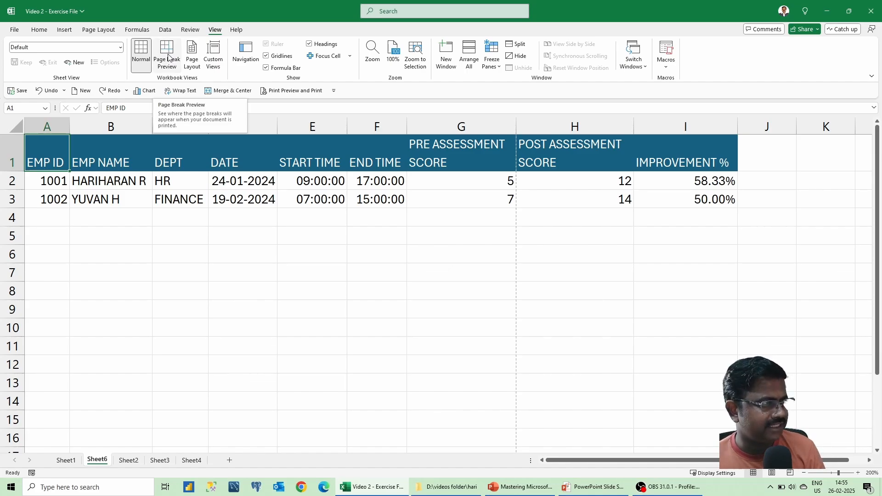
Switch Sheet6 to Page Break Preview, showing Page 1 and Page 2 split between columns G and H.
click(168, 57)
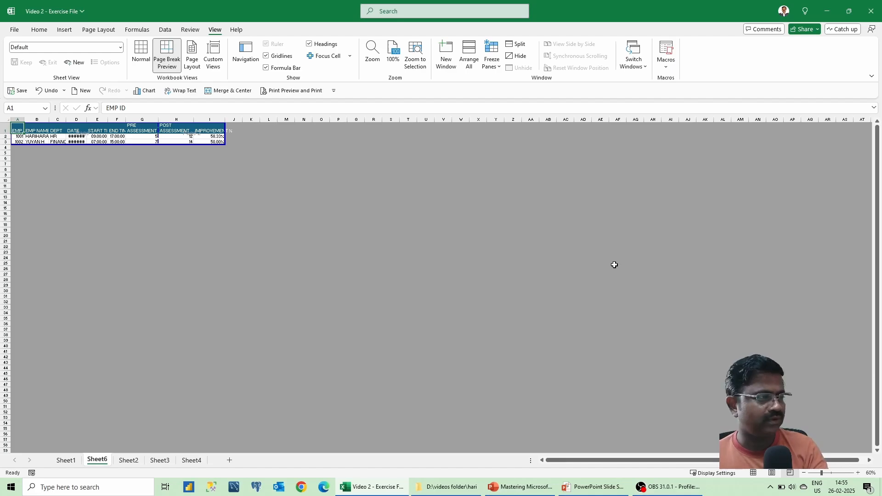
scroll(614, 264, up, 9)
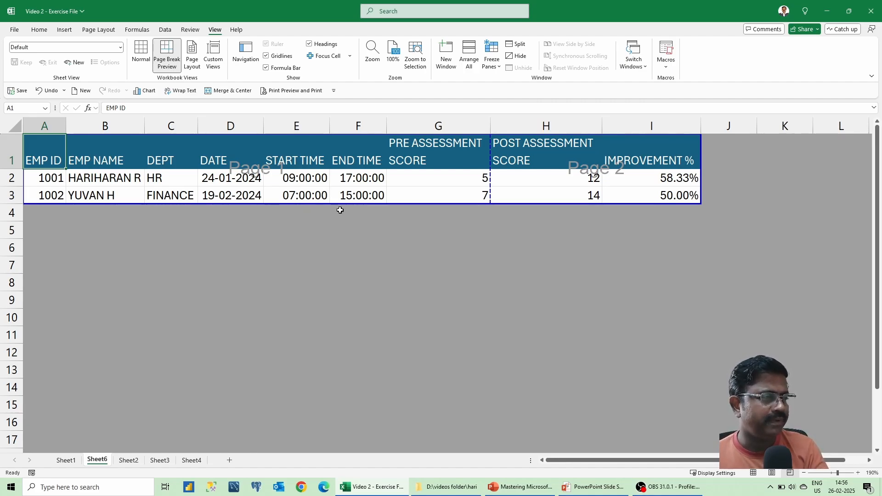
scroll(340, 210, up, 3)
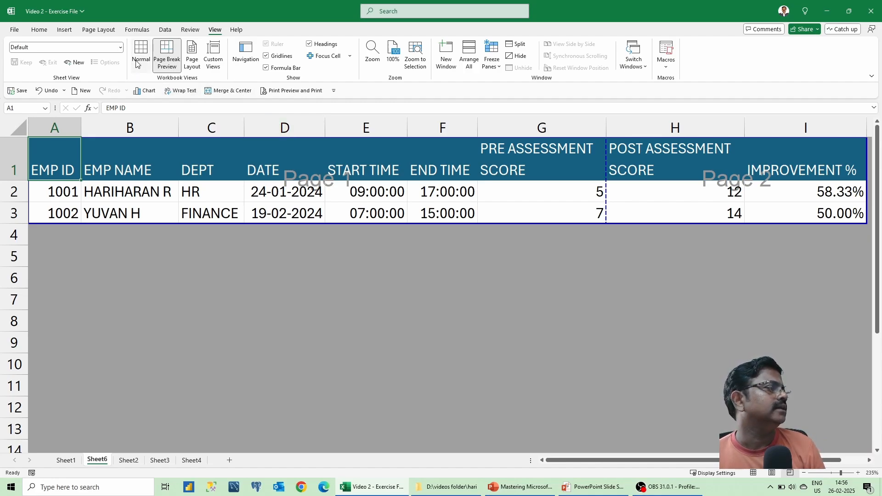
click(109, 31)
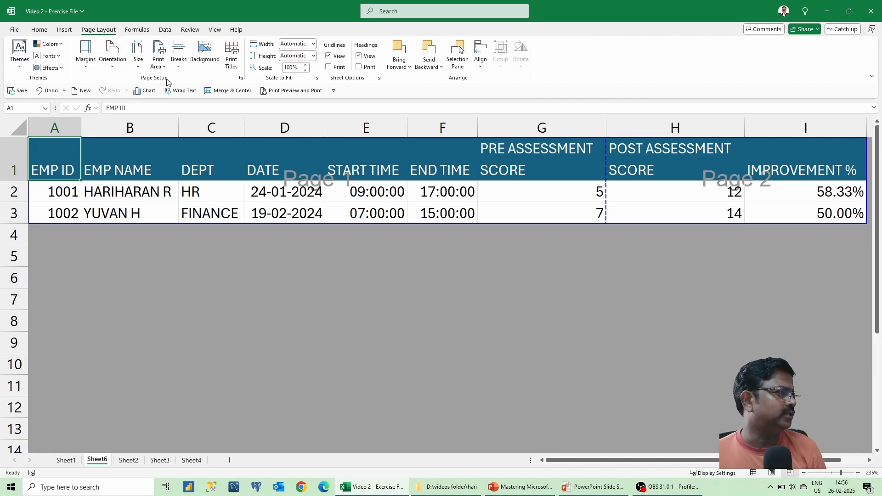
Set the page orientation to Landscape and preview the whole table fitting on one page.
click(113, 69)
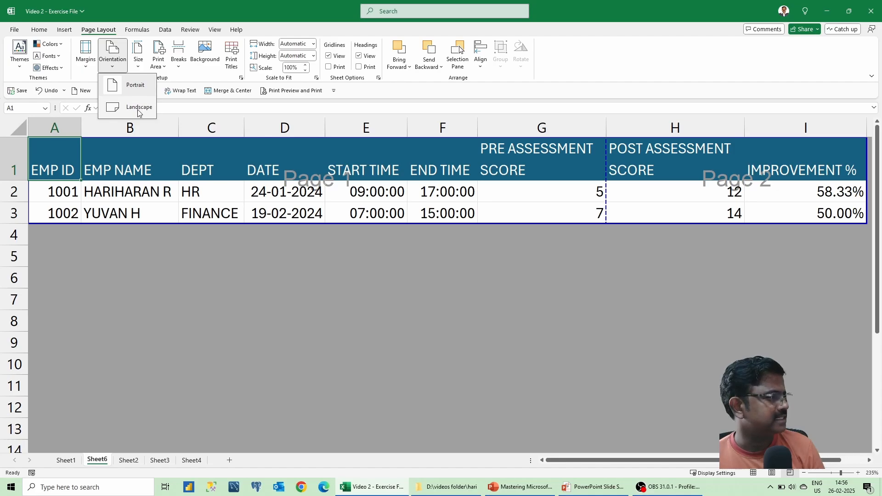
click(139, 108)
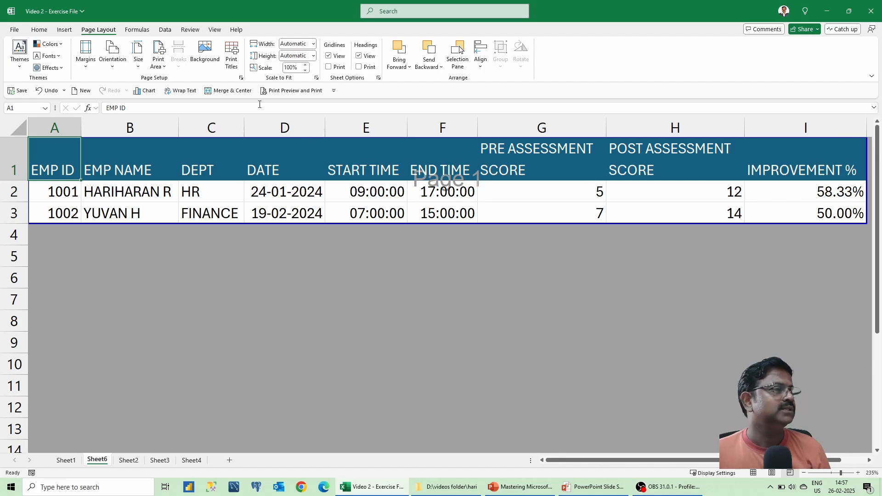
click(299, 91)
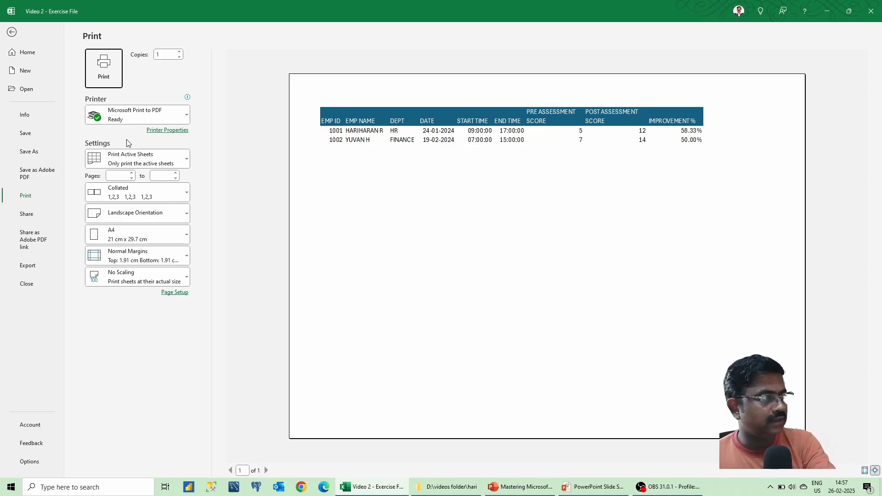
Exit print preview back to Sheet6, showing the whole table as Page 1 under Page Layout.
key(Escape)
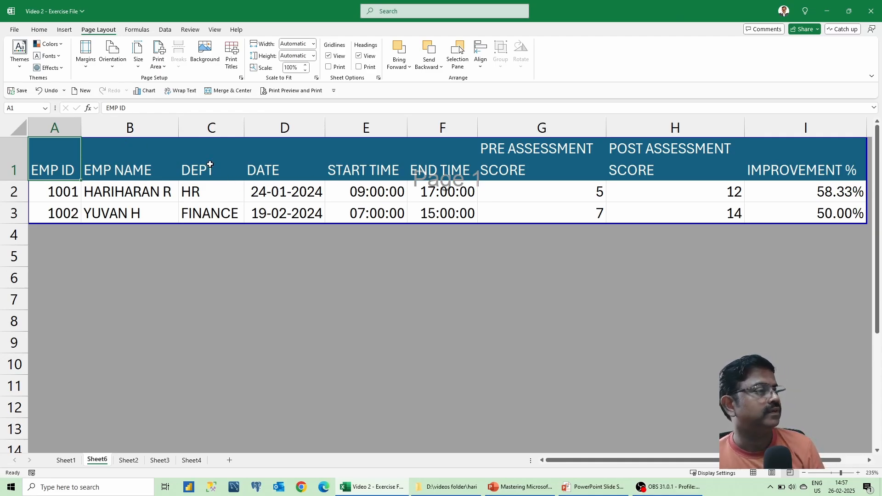
click(215, 30)
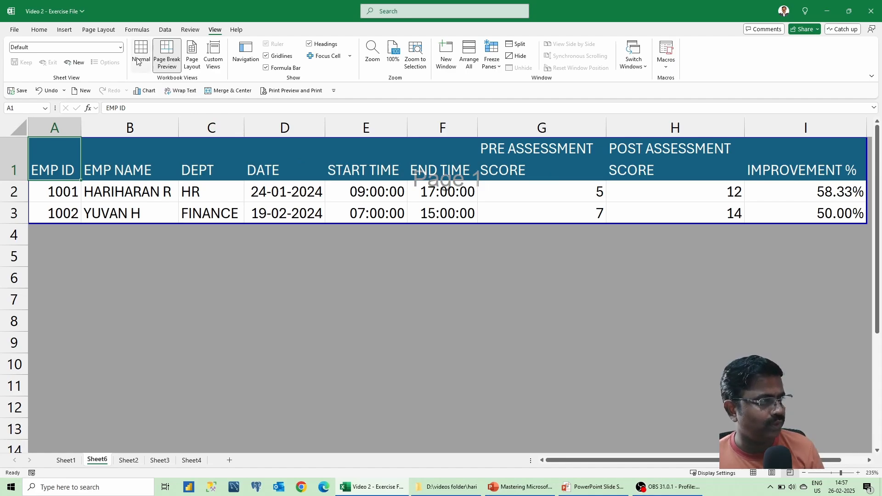
click(112, 31)
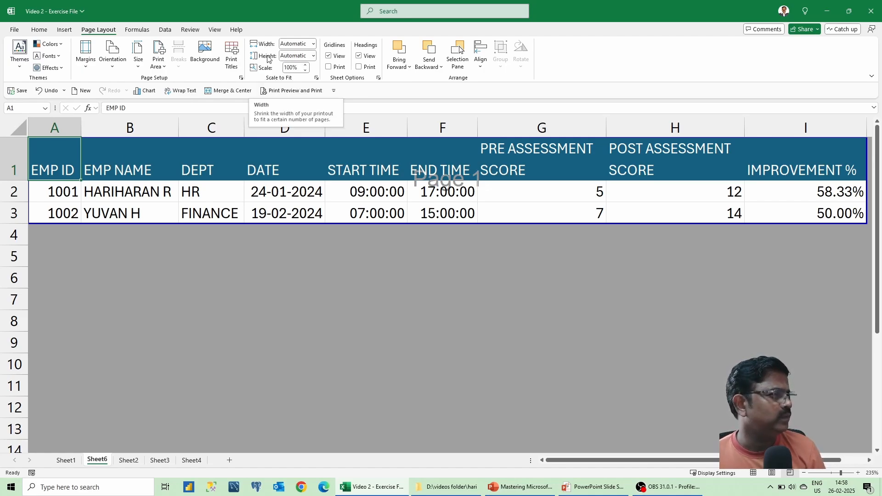
click(313, 45)
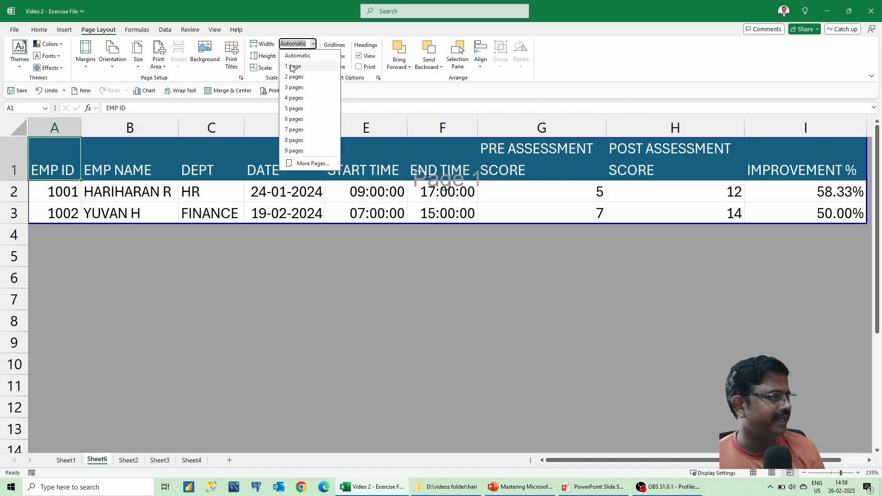
click(297, 31)
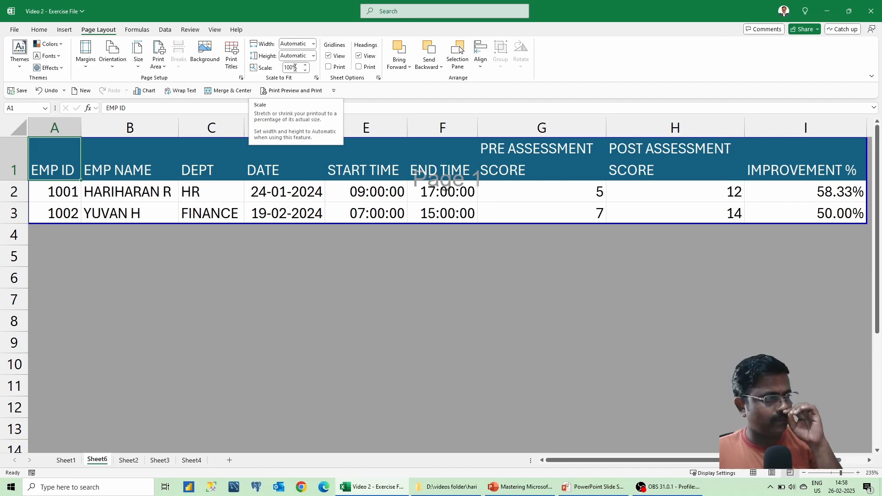
click(39, 29)
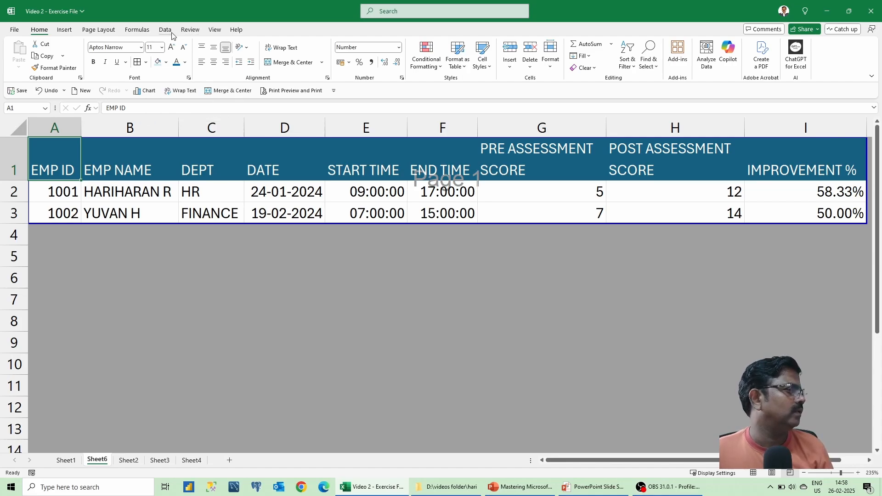
click(105, 32)
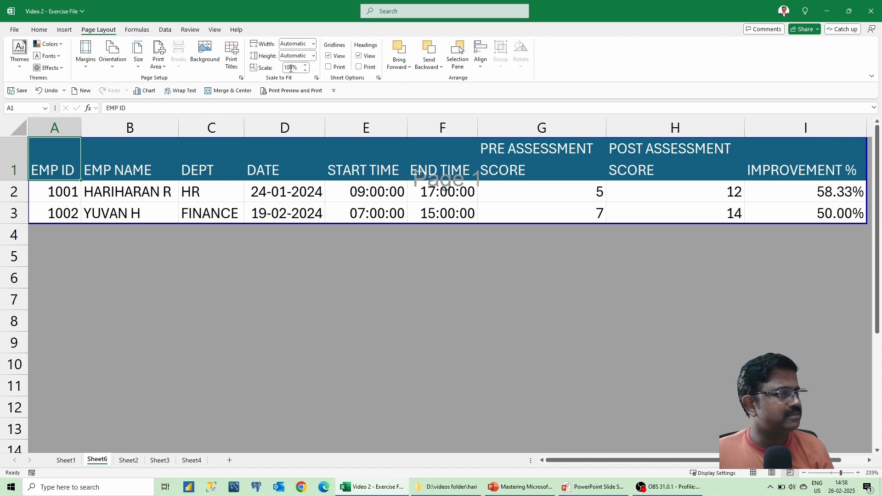
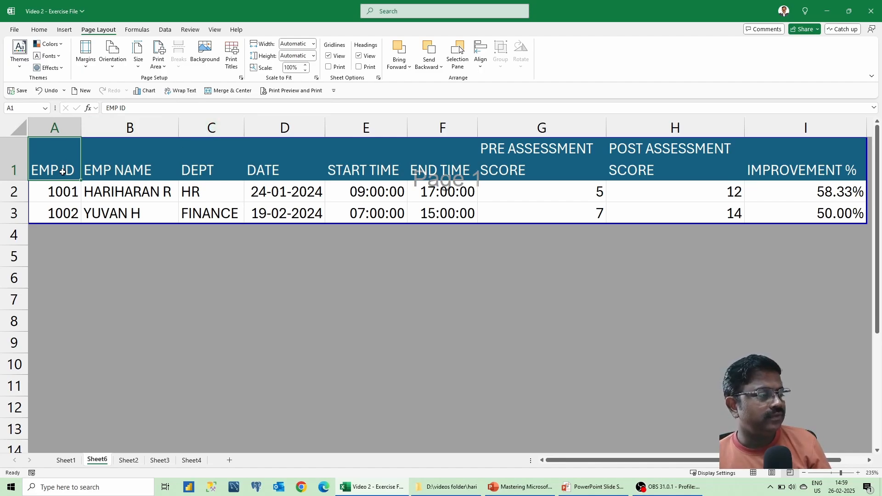
Return Sheet6 from Page Break Preview to Normal view and select the table A1:I3.
drag(63, 171, 680, 213)
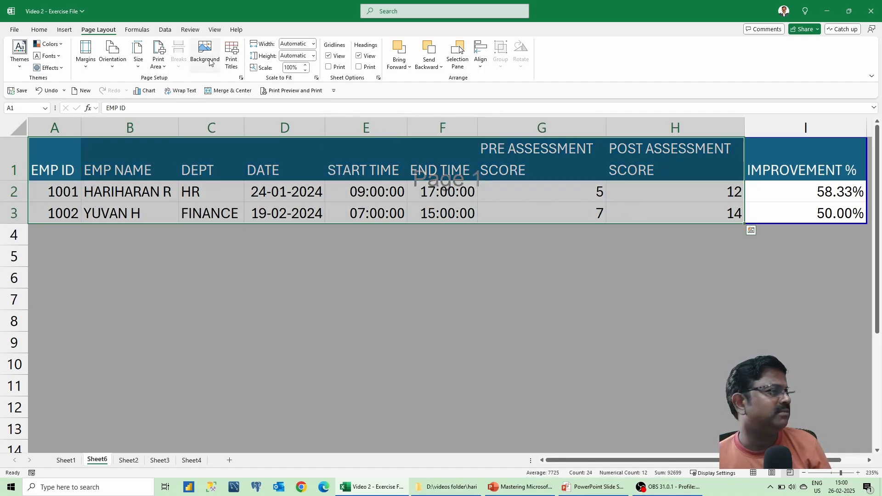
click(214, 30)
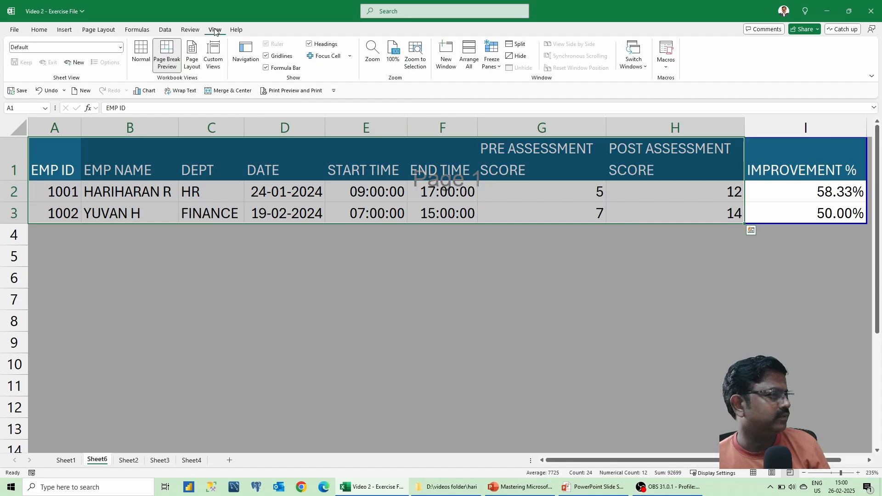
click(141, 54)
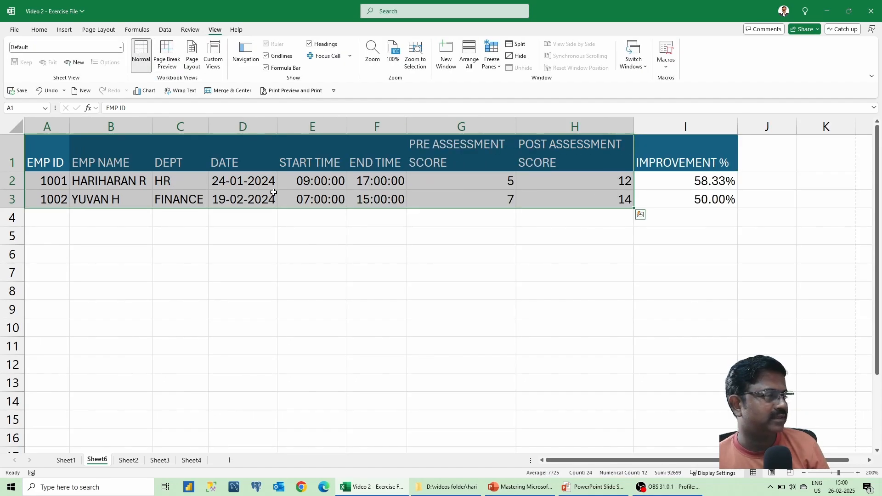
drag(53, 161, 669, 197)
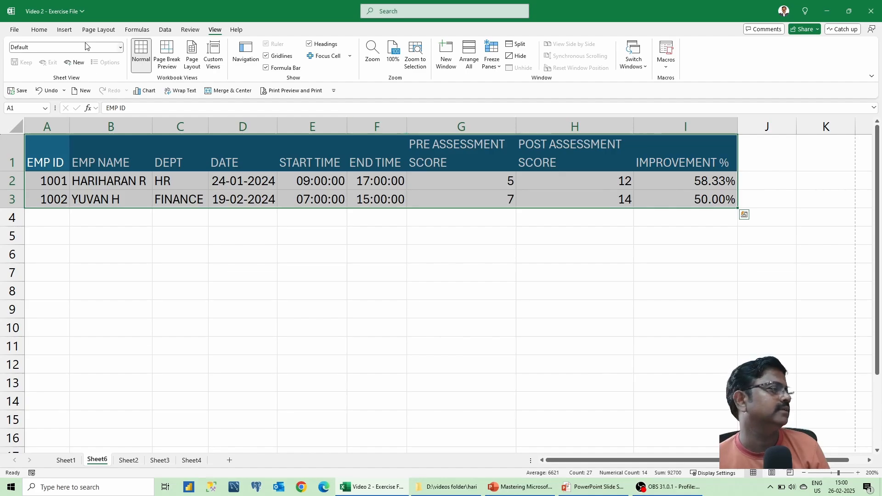
click(50, 156)
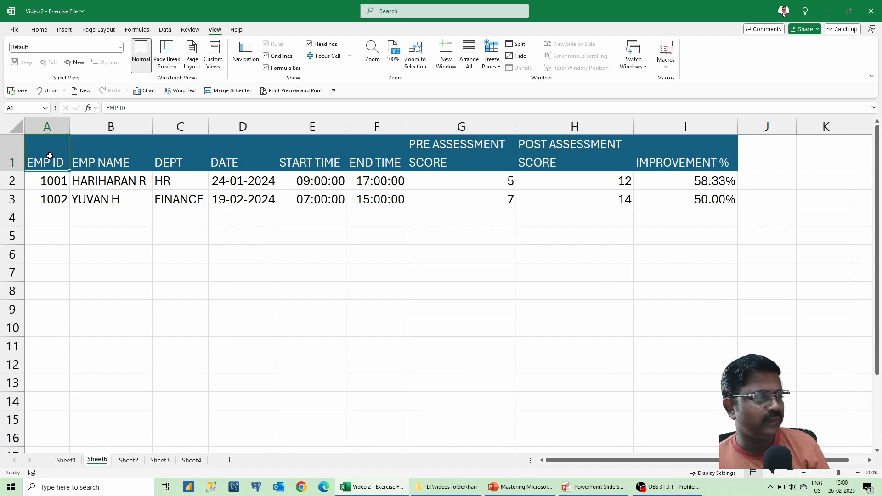
key(ctrl+a)
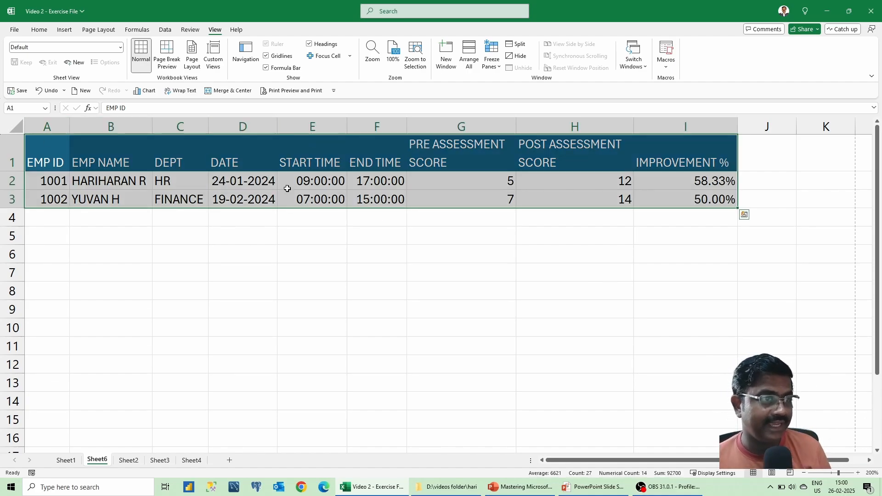
Apply All Borders to the Sheet6 employee table and confirm the printed layout in Print Preview.
click(40, 30)
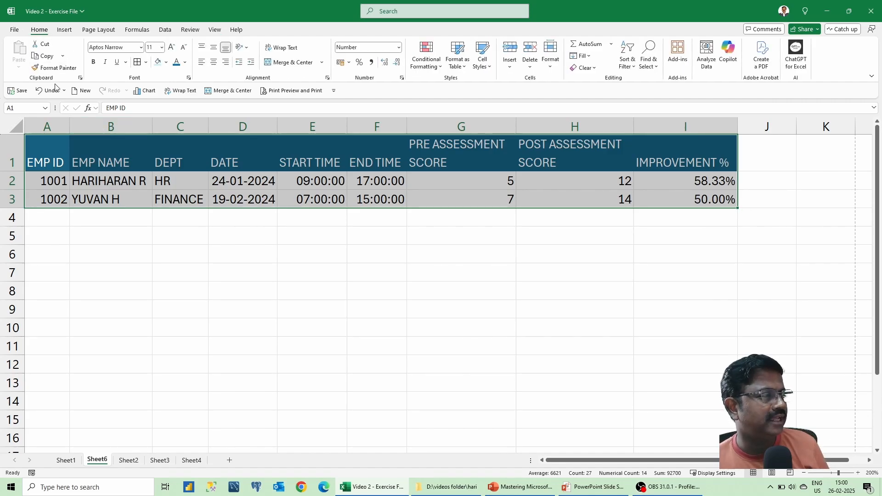
click(145, 63)
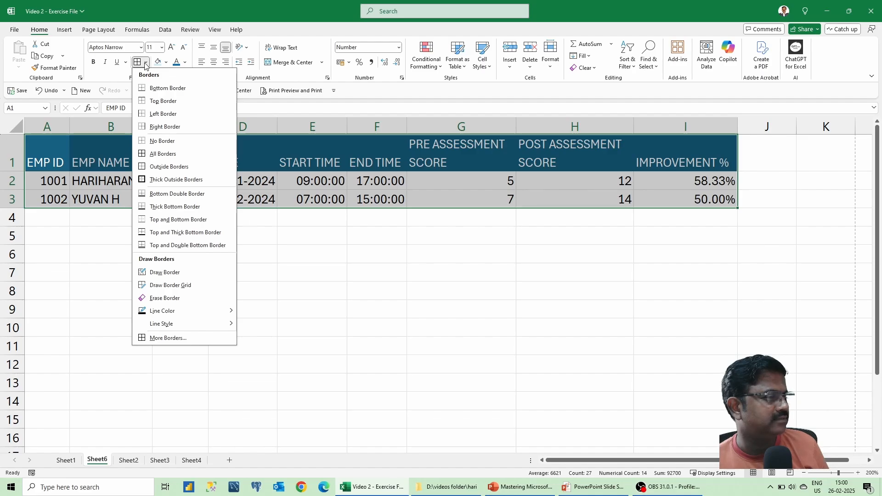
click(175, 155)
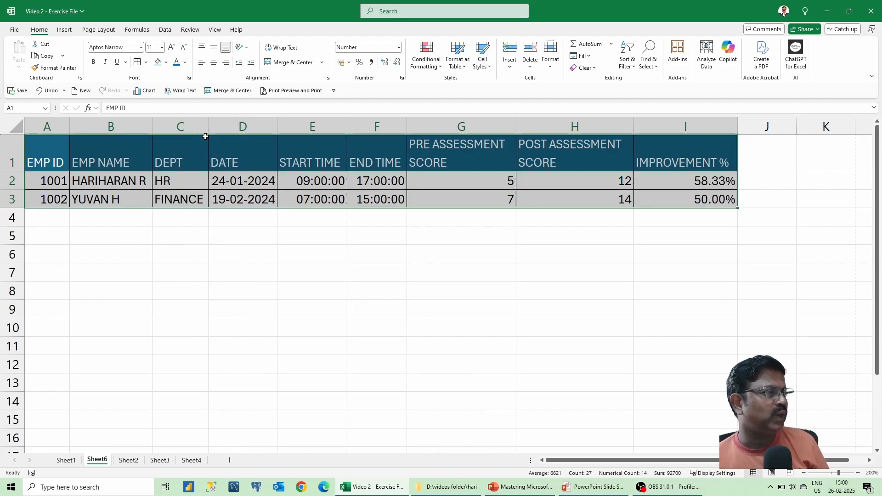
click(301, 94)
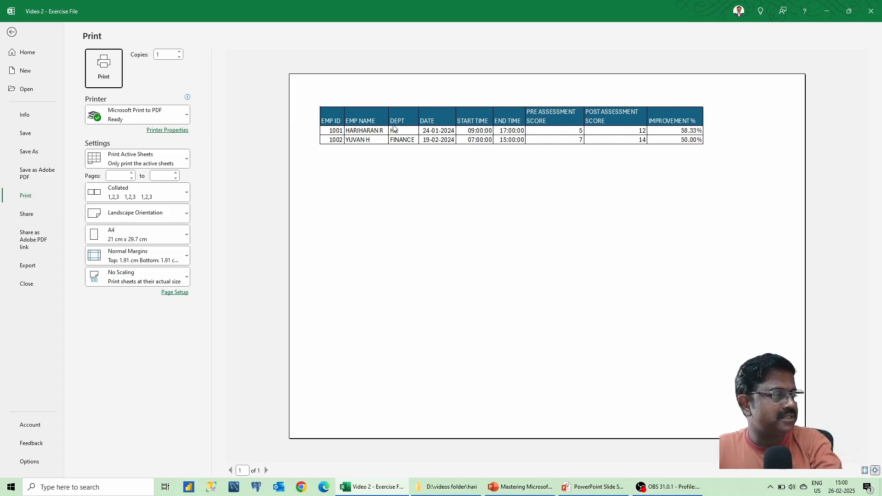
key(Escape)
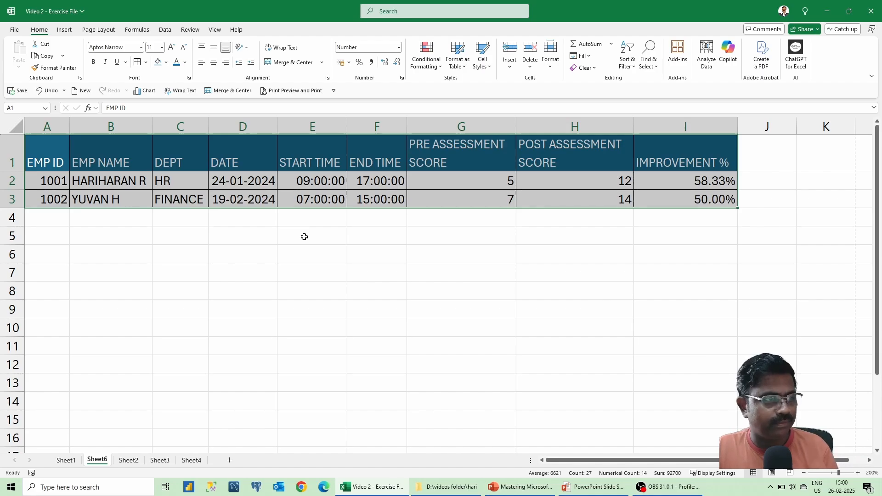
Go to Sheet2 and scroll through its yellow-header training table, checking the date in E4.
click(129, 461)
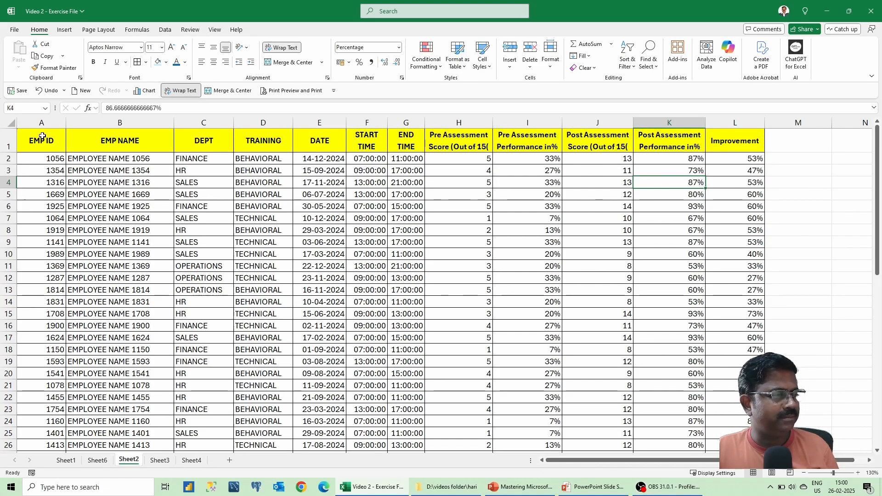
drag(41, 141, 735, 397)
click(329, 185)
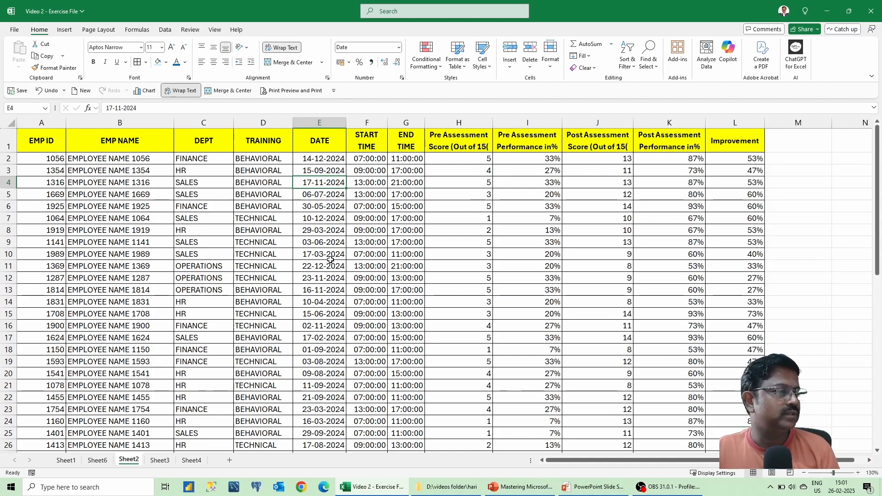
scroll(330, 259, down, 10)
scroll(330, 259, down, 4)
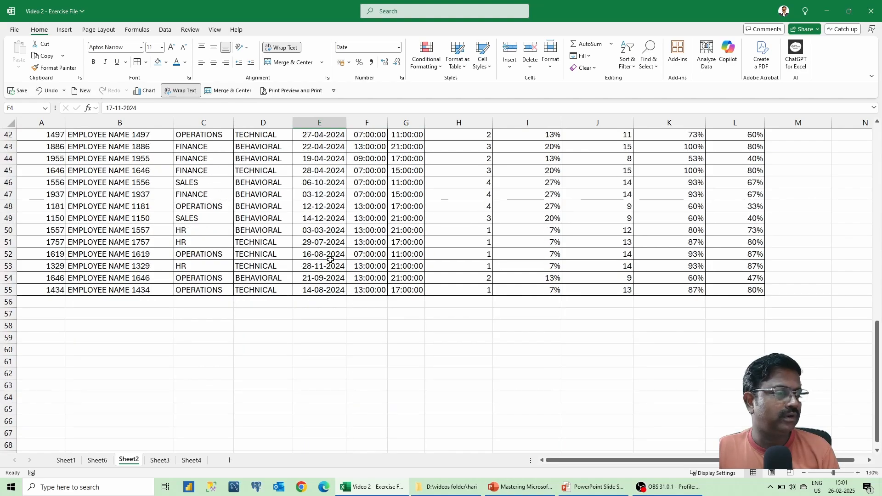
scroll(330, 259, up, 14)
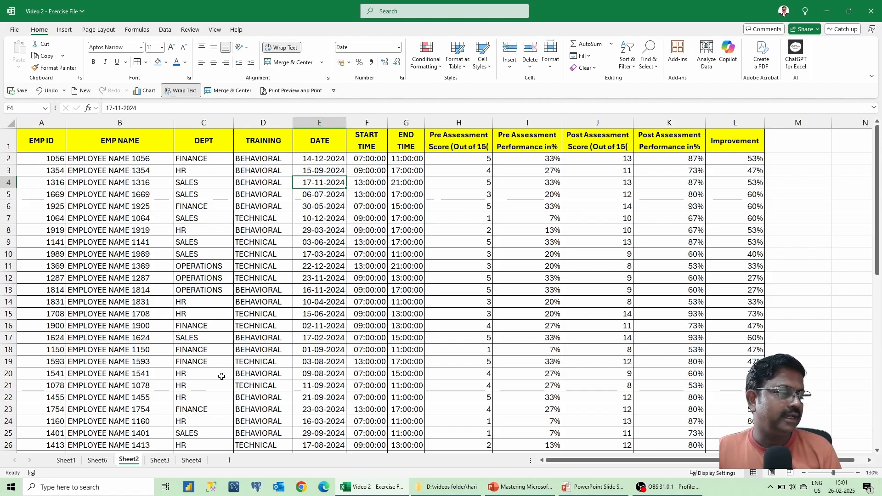
Go to Sheet3 and inspect the serial-number dates in the DATE column.
click(162, 461)
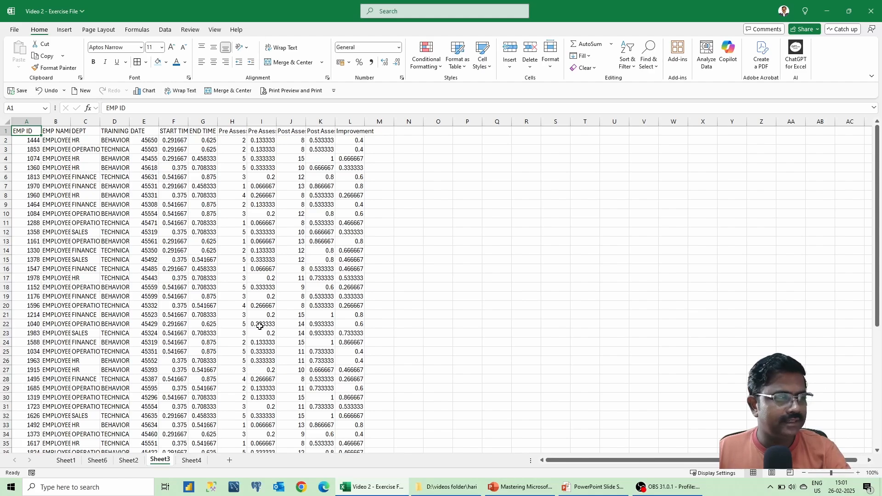
ctrl+scroll(259, 326, up, 5)
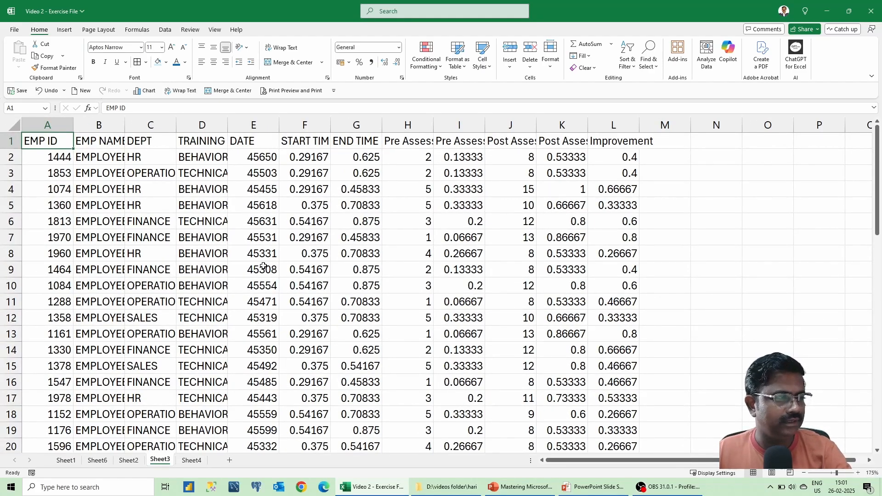
click(253, 159)
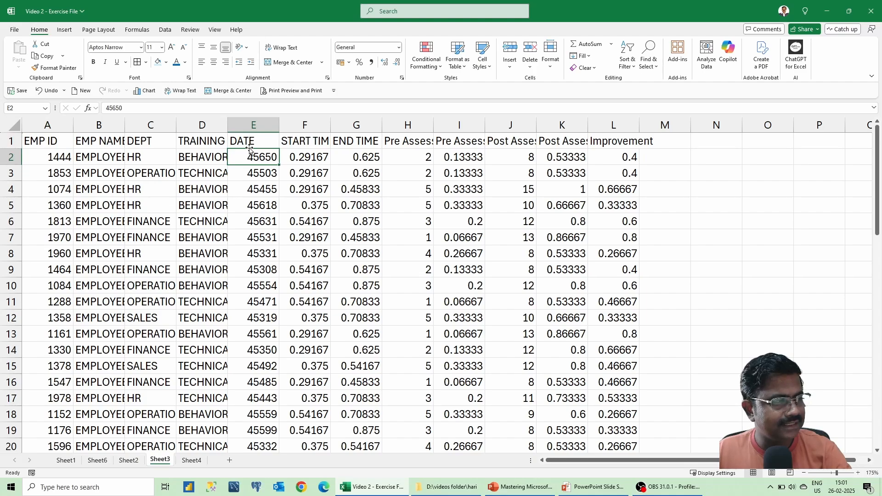
drag(266, 160, 278, 342)
Inspect the decimal times, performance scores and Improvement values, then select column E.
drag(314, 155, 321, 301)
drag(357, 161, 367, 271)
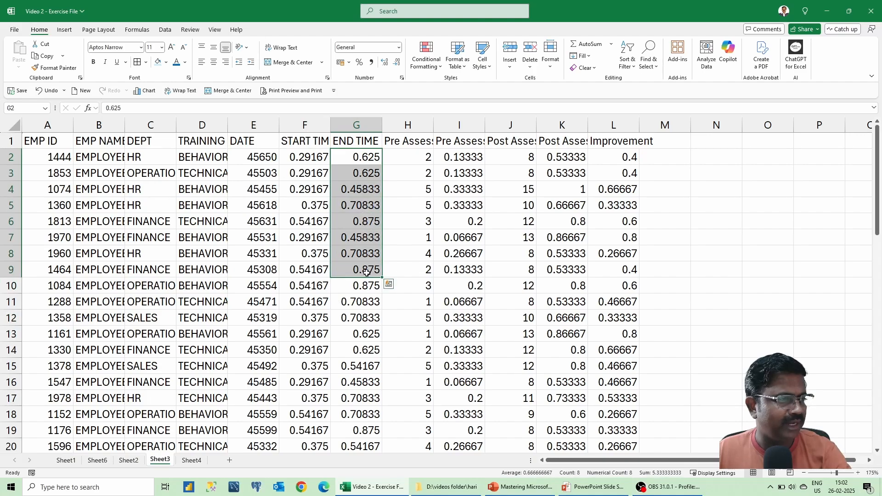
drag(570, 151, 574, 270)
drag(457, 157, 465, 250)
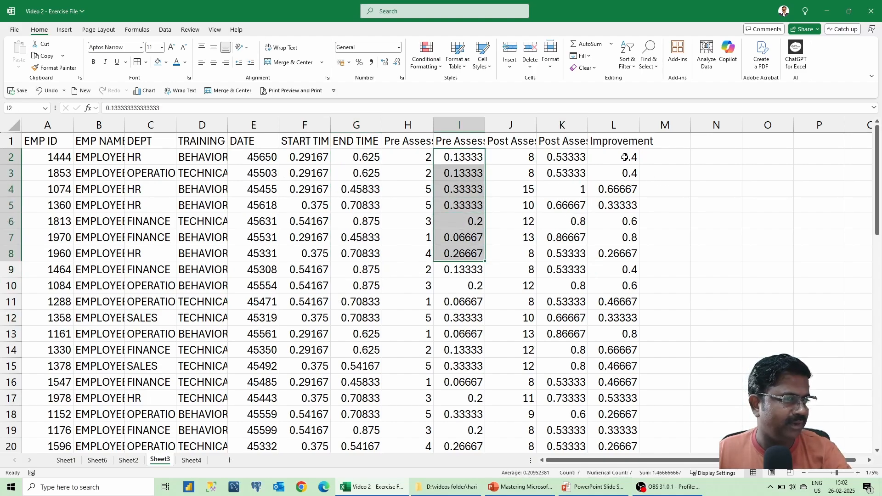
drag(624, 157, 632, 237)
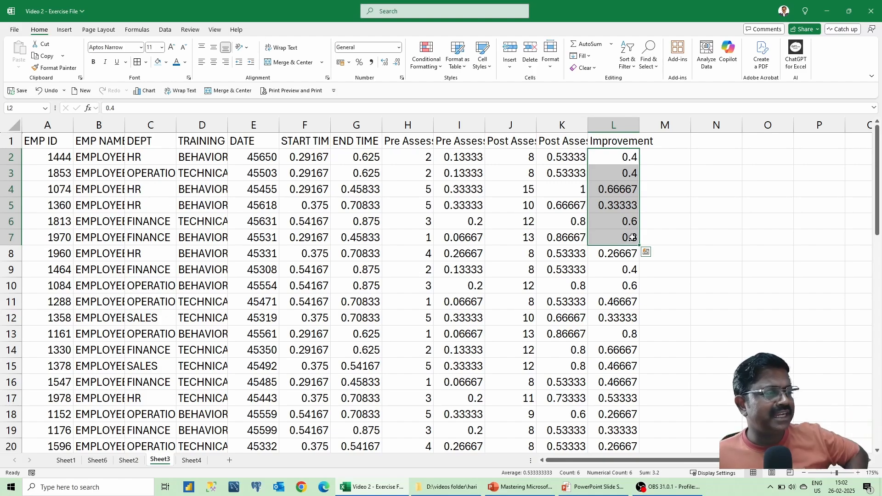
click(295, 173)
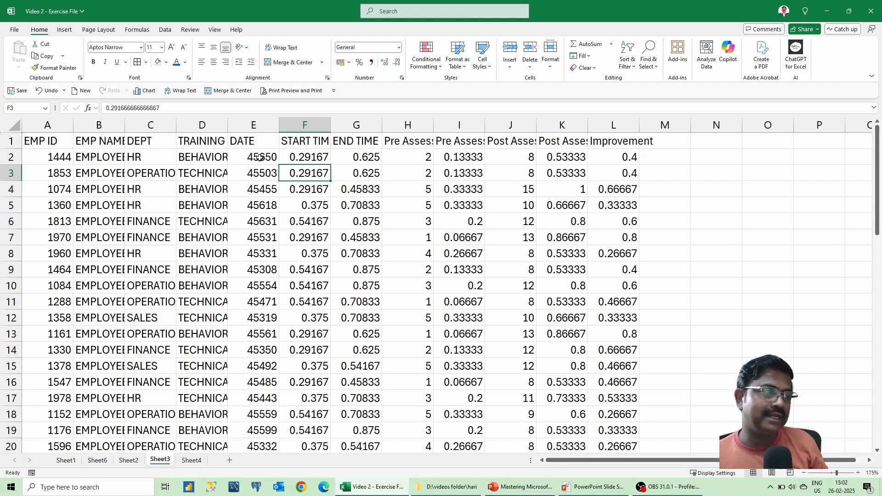
click(254, 125)
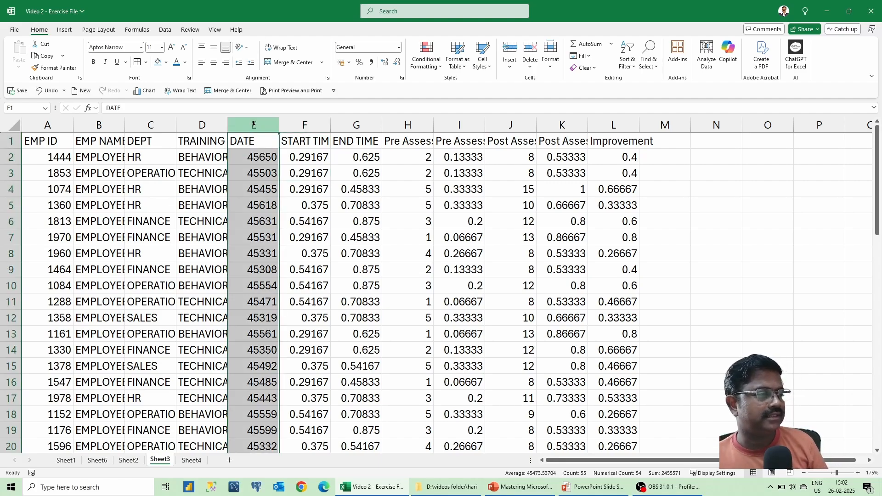
Format the DATE column as short dates and the START TIME and END TIME columns as times.
click(397, 48)
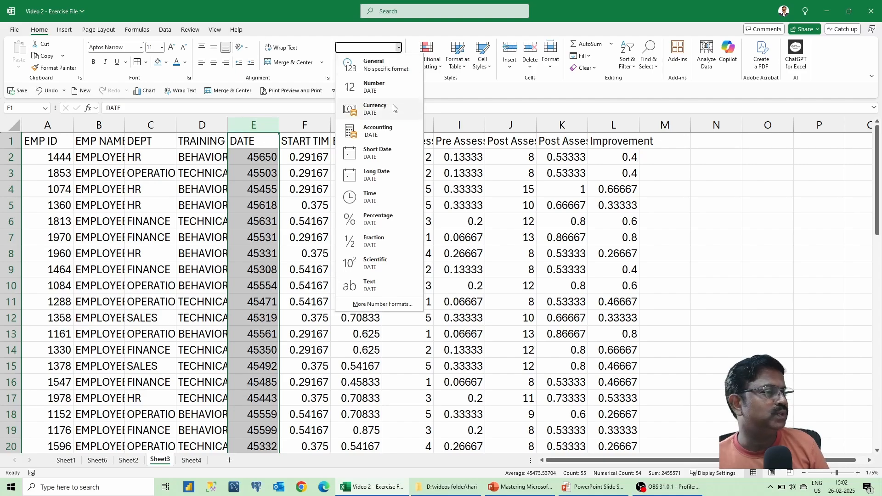
click(378, 154)
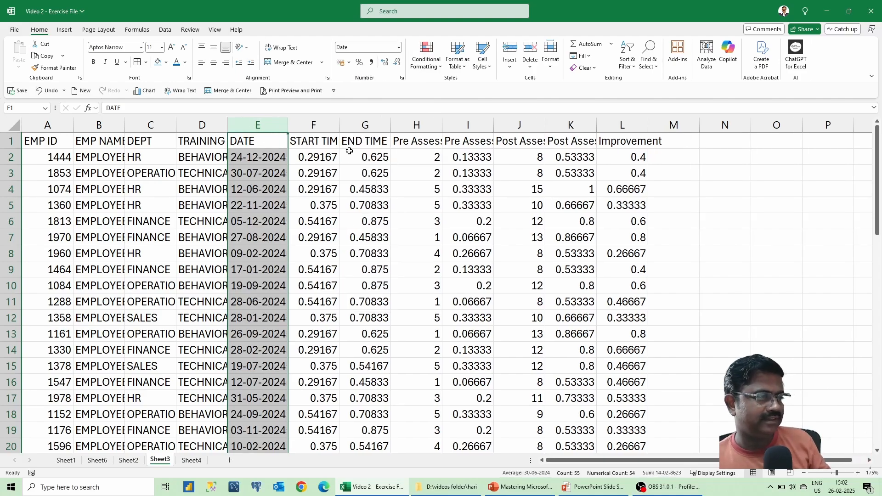
drag(316, 125, 359, 125)
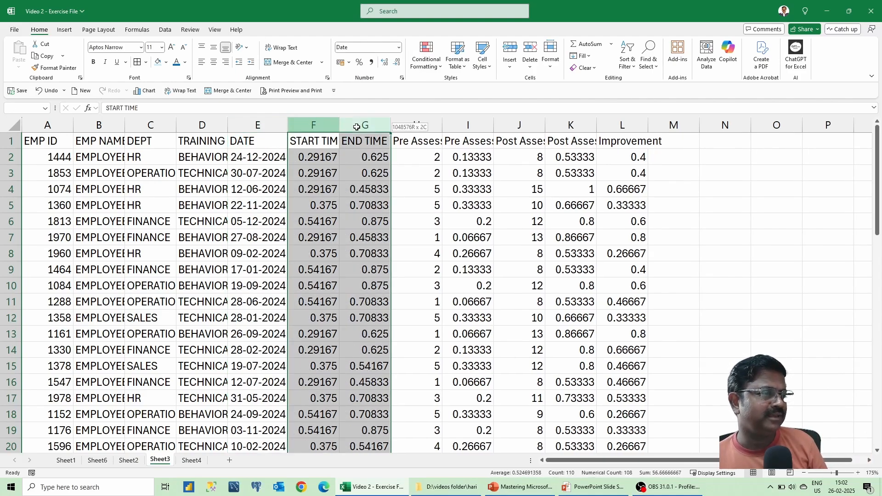
click(399, 49)
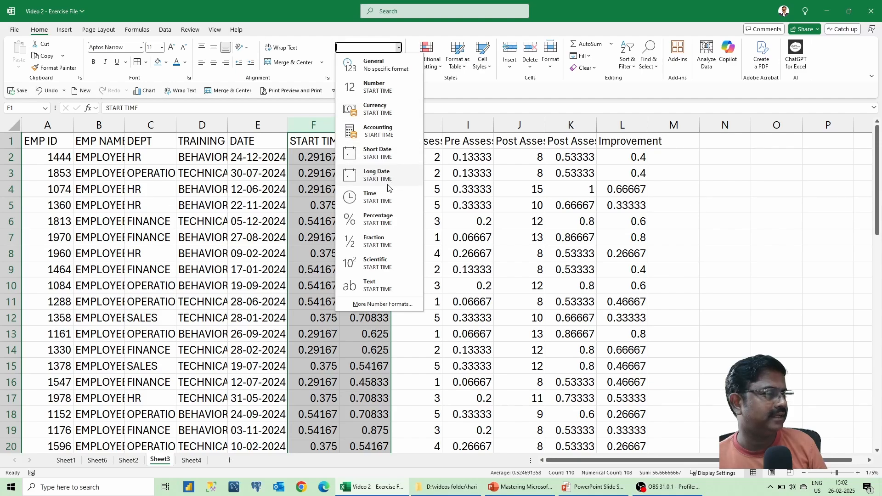
click(385, 196)
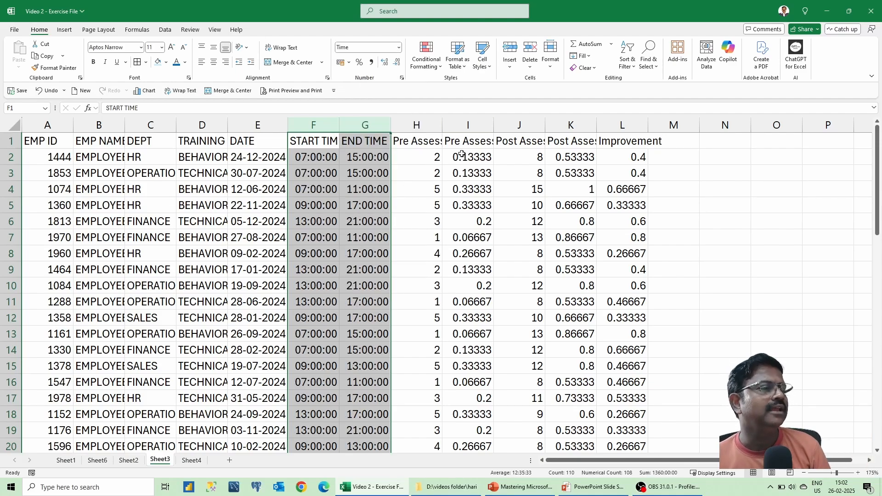
Apply Percent Style to the pre-assessment, post-assessment and Improvement columns.
click(468, 125)
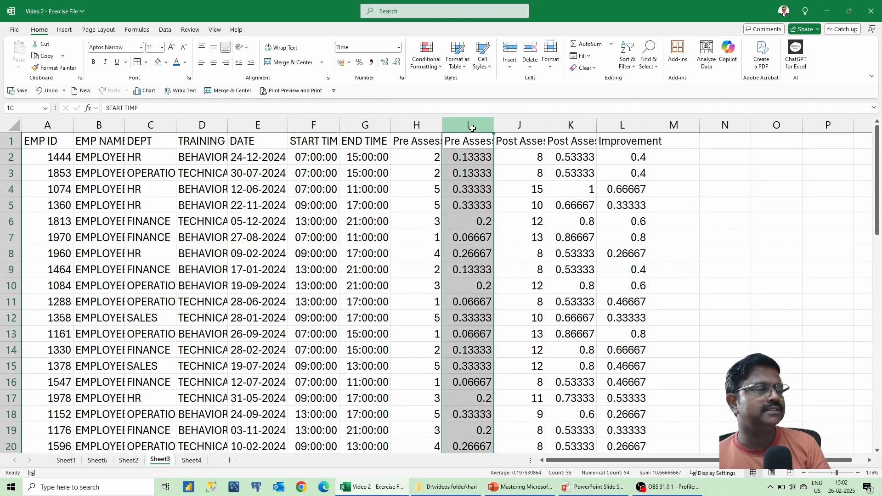
click(359, 62)
click(581, 125)
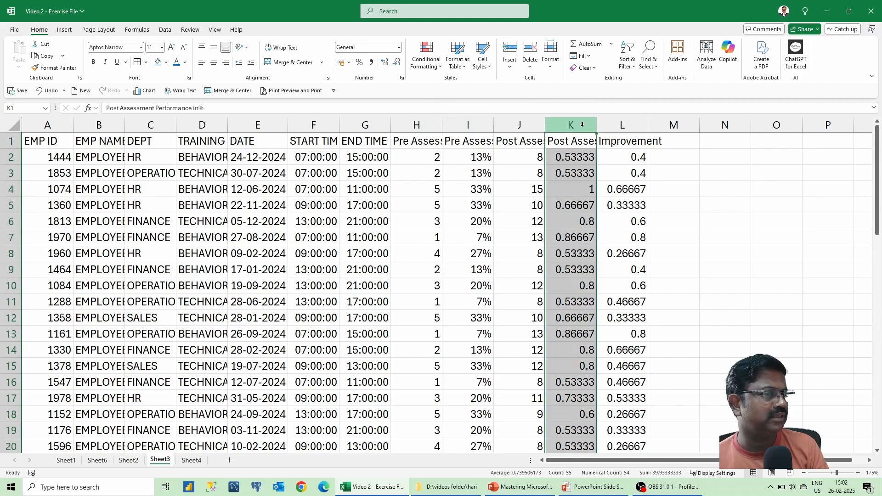
click(359, 62)
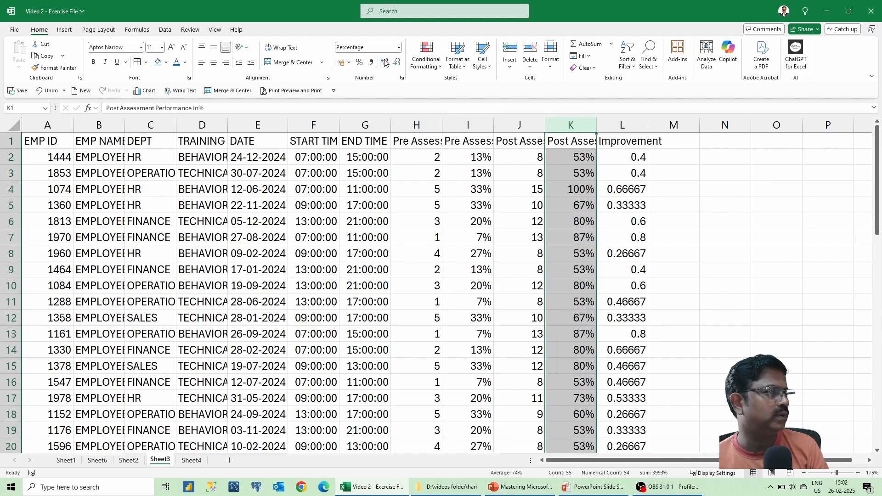
click(399, 48)
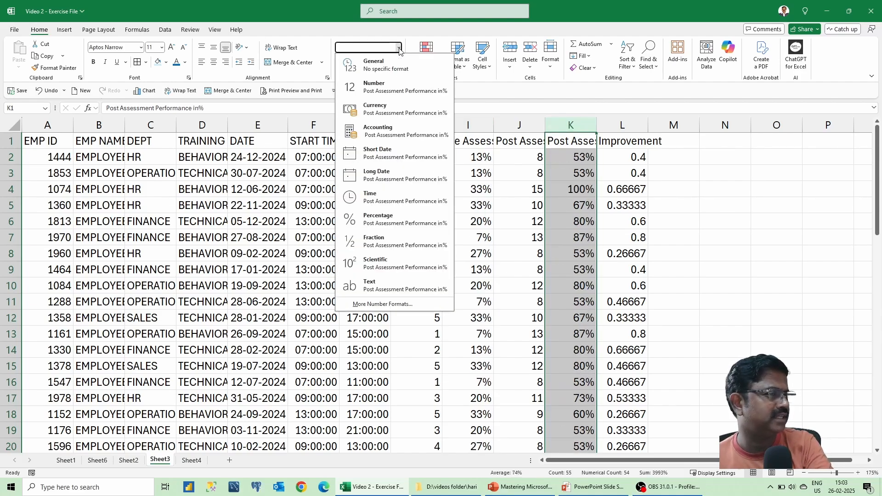
click(623, 147)
click(623, 125)
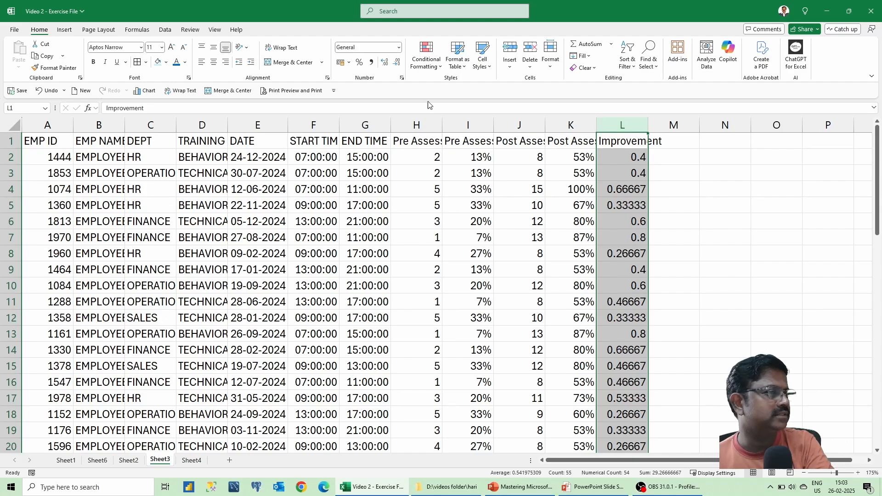
click(359, 63)
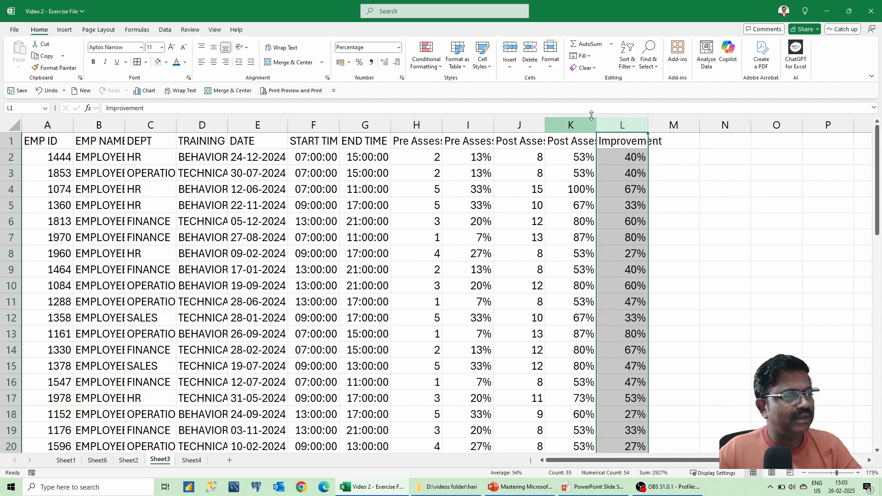
Select all of Sheet3 and AutoFit every column width to its contents.
click(9, 124)
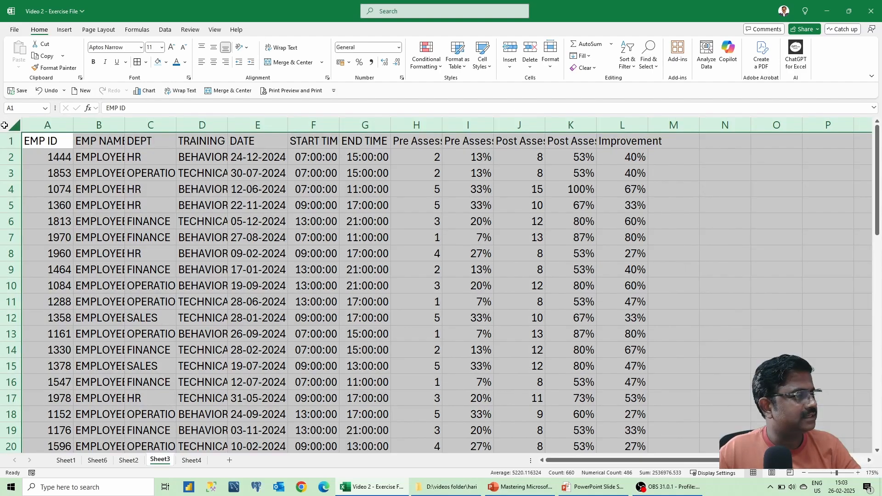
double_click(72, 129)
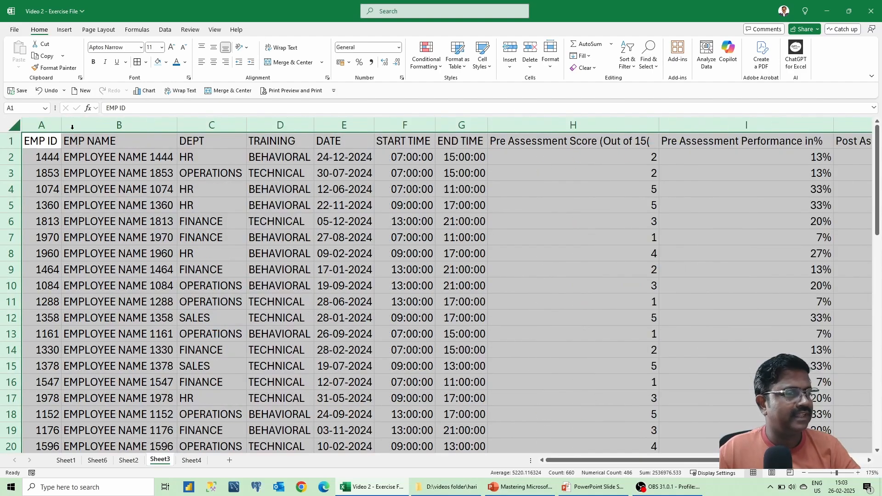
click(51, 143)
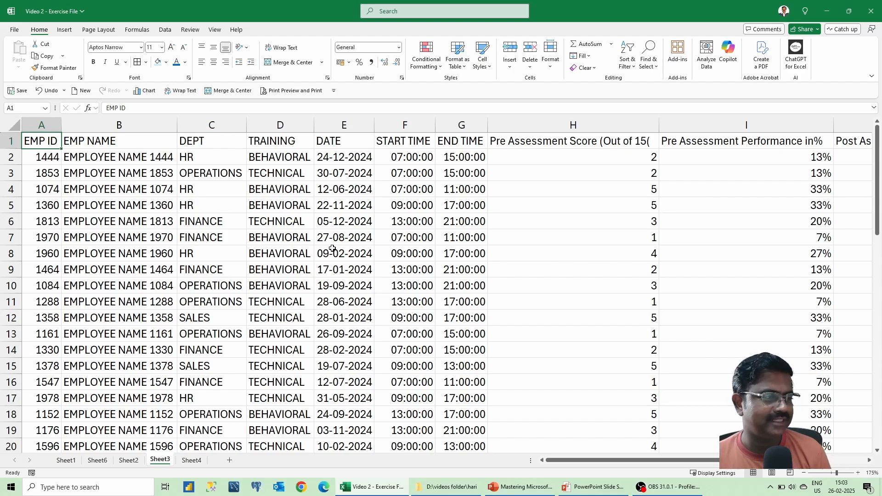
click(130, 461)
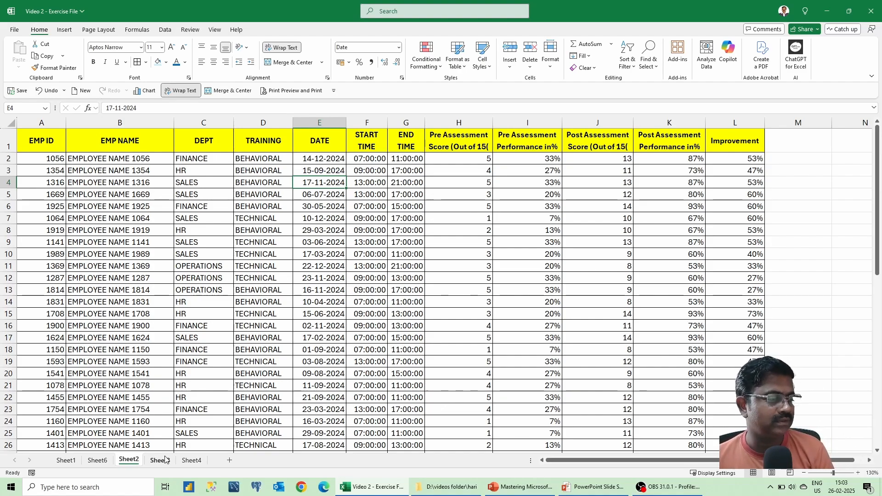
click(77, 464)
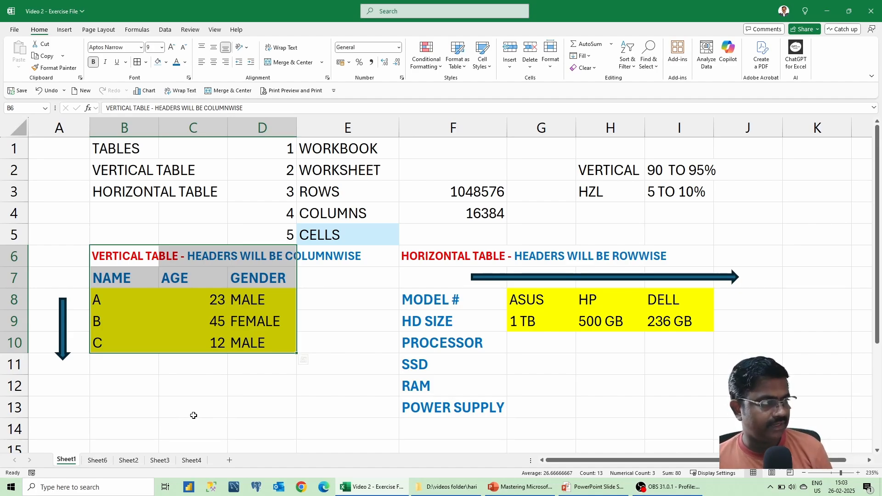
click(97, 460)
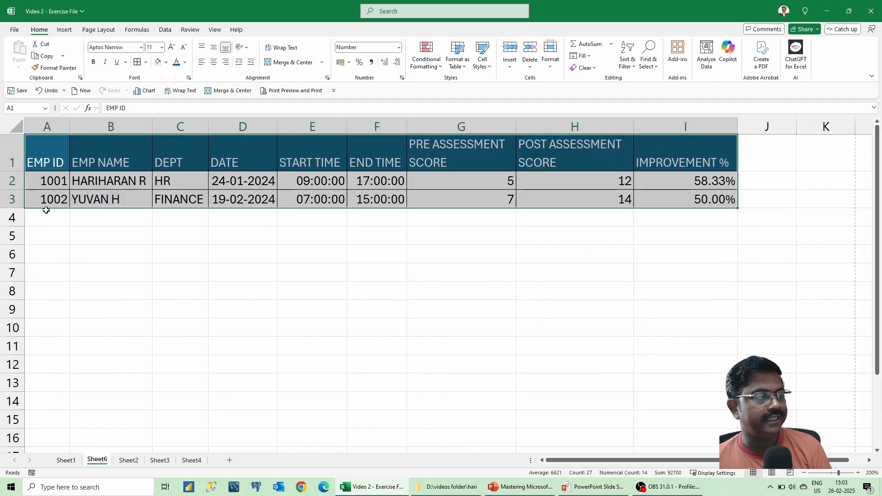
click(48, 163)
click(113, 157)
click(180, 156)
click(313, 156)
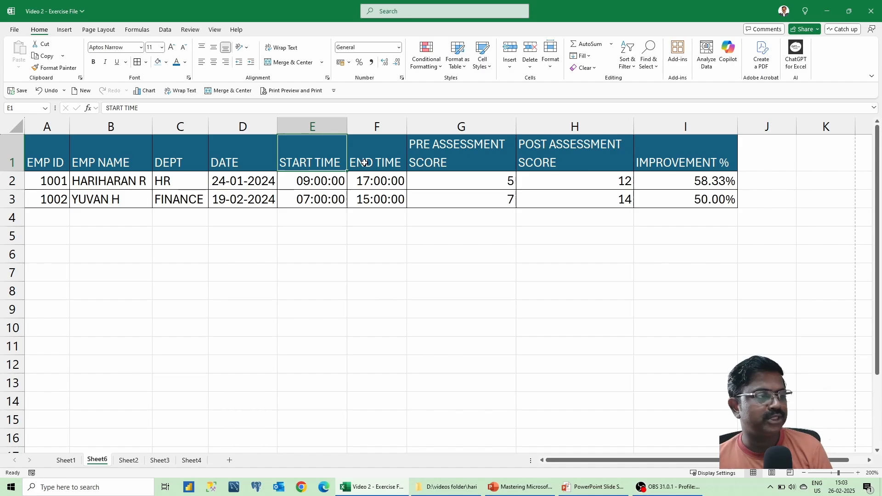
drag(45, 181, 89, 181)
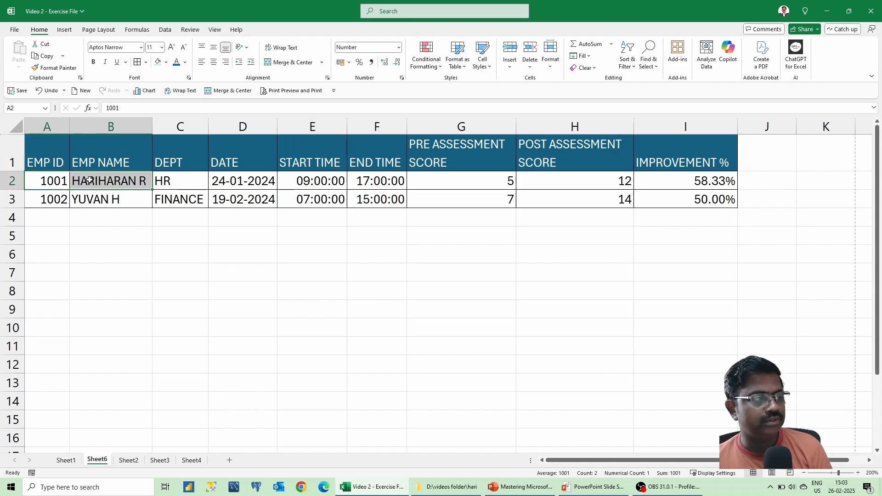
click(163, 180)
click(231, 180)
click(293, 180)
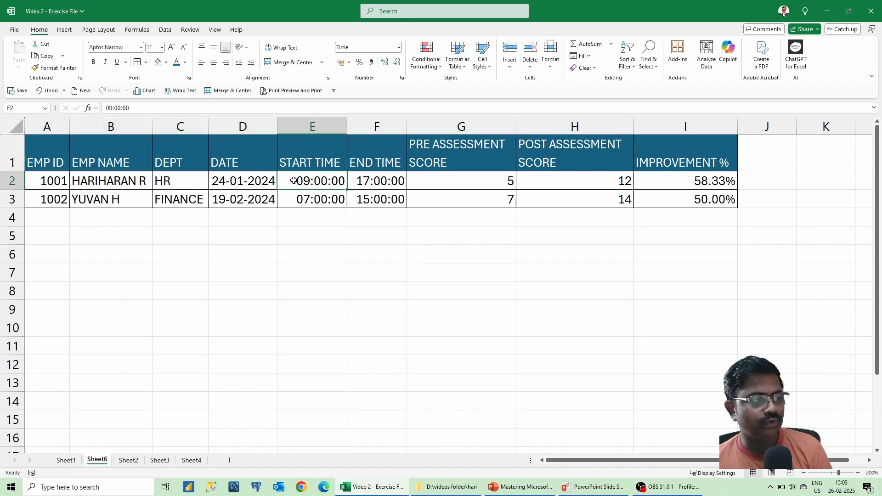
click(363, 179)
click(443, 179)
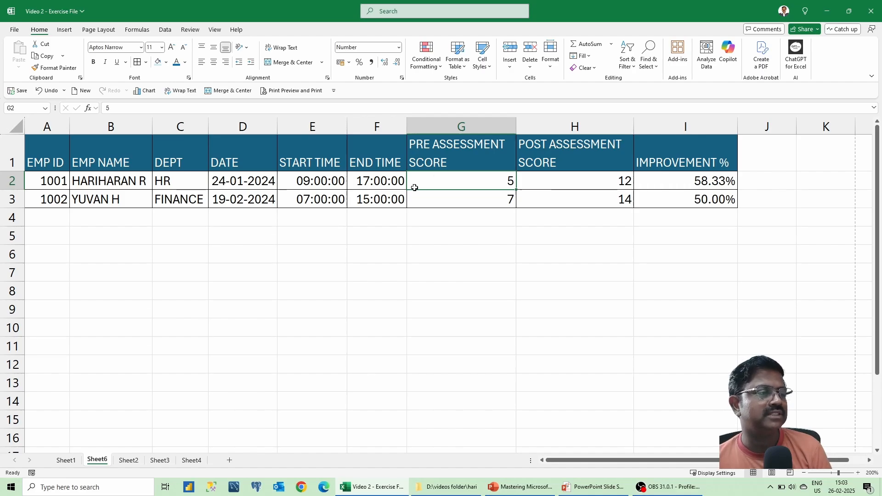
drag(43, 180, 161, 181)
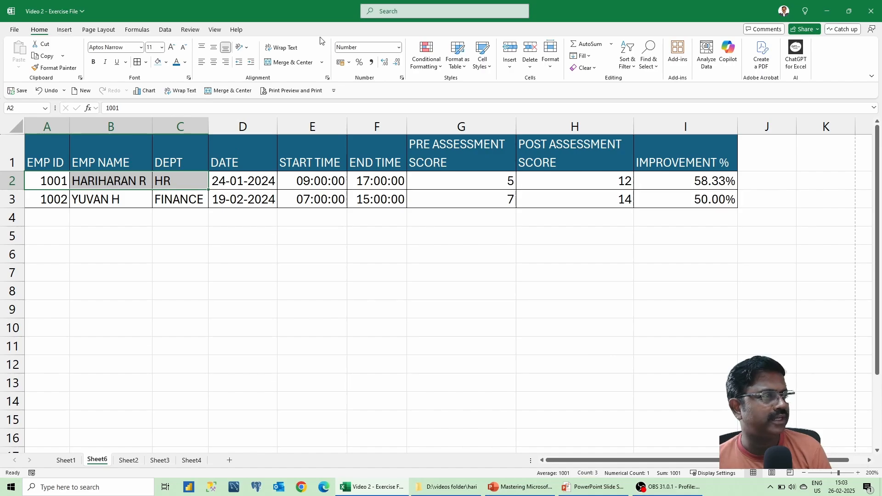
click(399, 48)
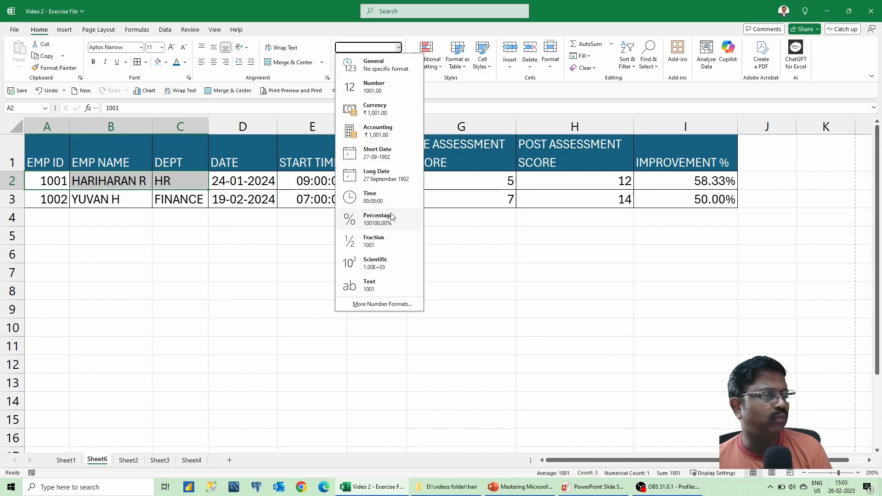
click(620, 180)
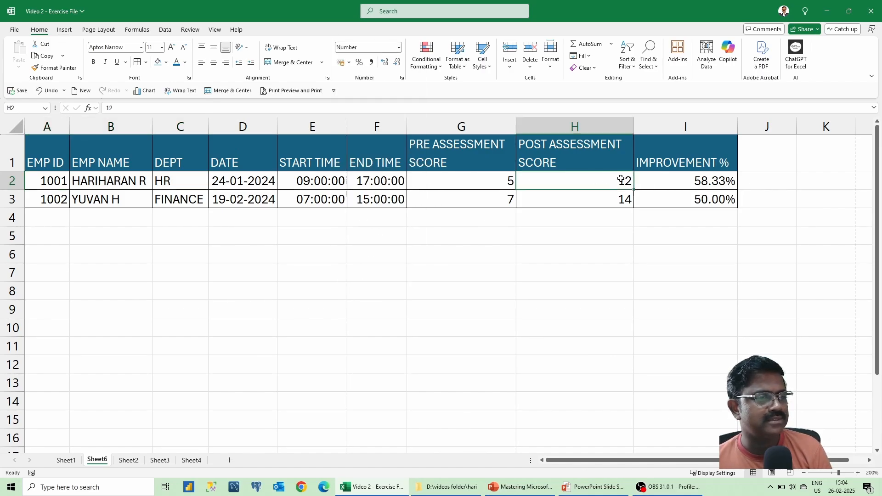
click(675, 179)
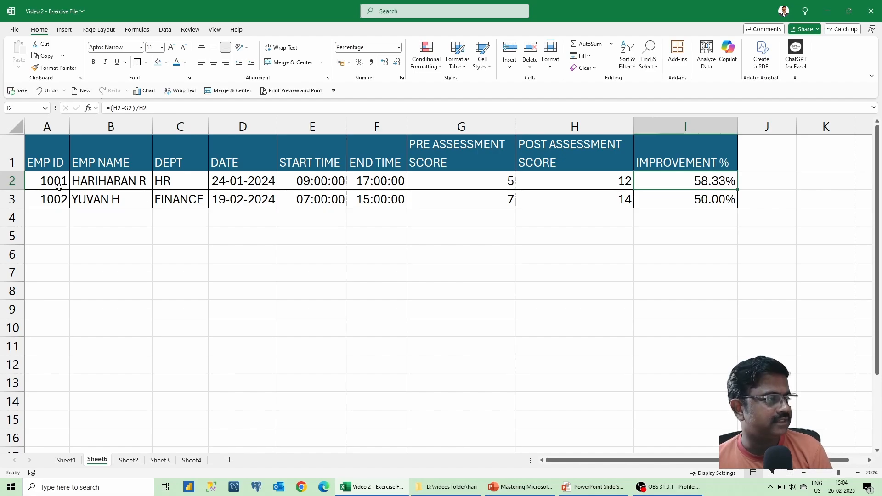
drag(59, 187, 719, 247)
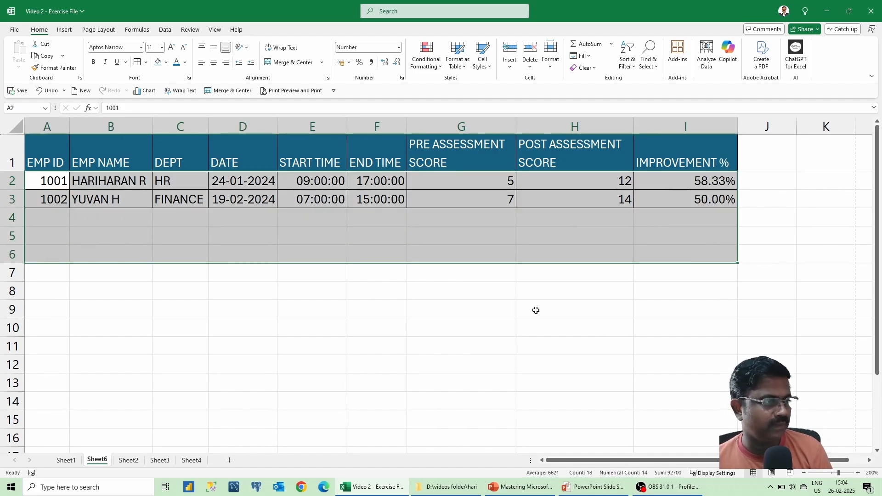
click(156, 462)
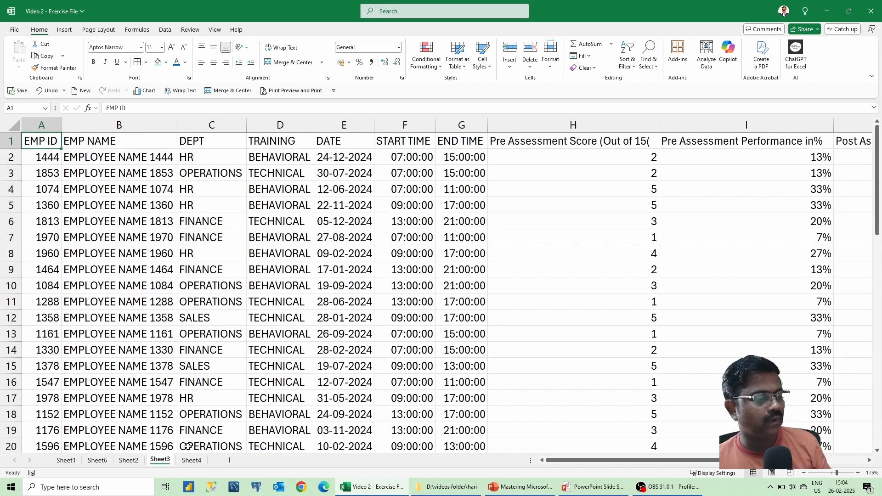
Go to Sheet4 and select its DATE column, viewing number formats without applying any.
click(191, 460)
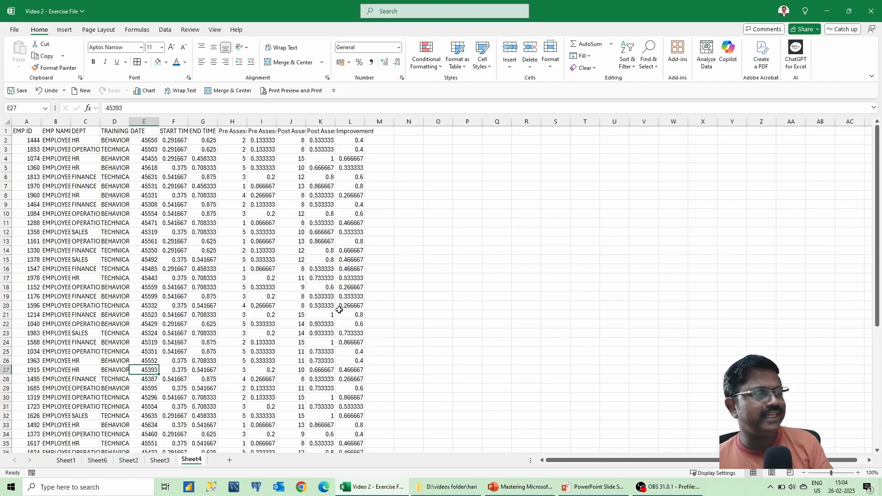
ctrl+scroll(391, 295, up, 3)
scroll(390, 295, up, 2)
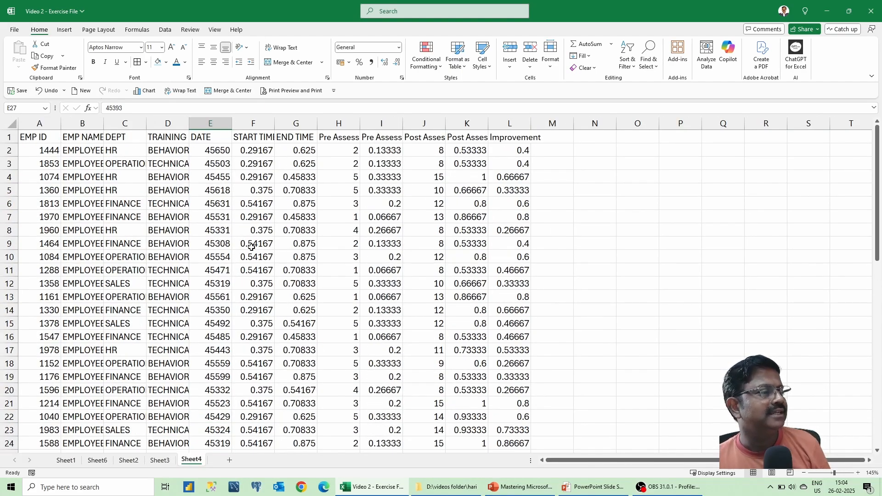
click(215, 124)
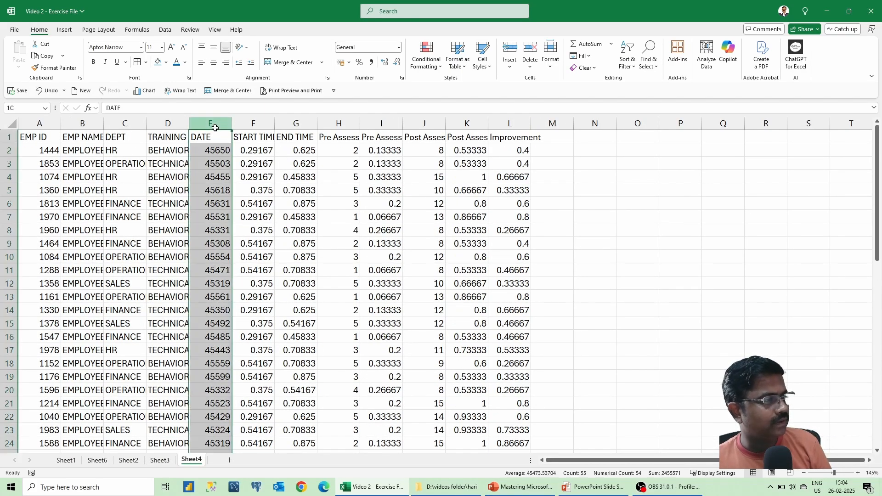
click(399, 48)
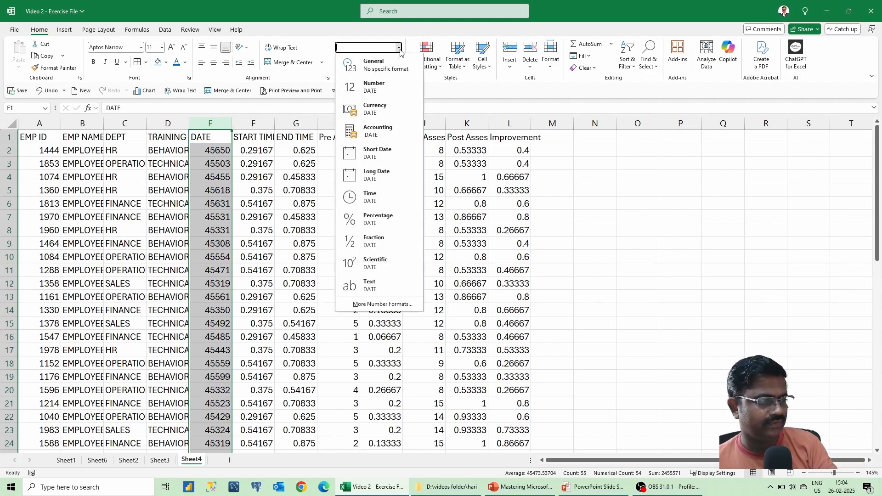
click(298, 251)
click(289, 218)
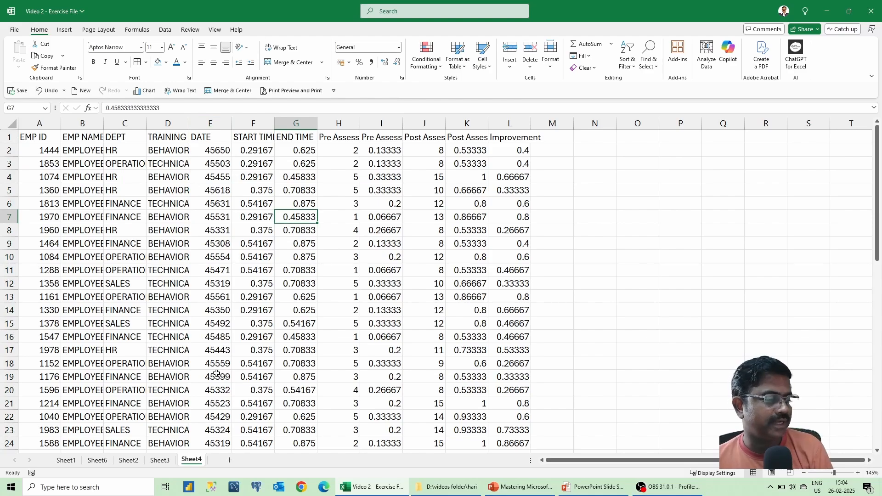
Switch between Sheet3, Sheet4 and Sheet2, view the Cell Styles gallery, then return to Sheet3.
click(167, 464)
click(189, 461)
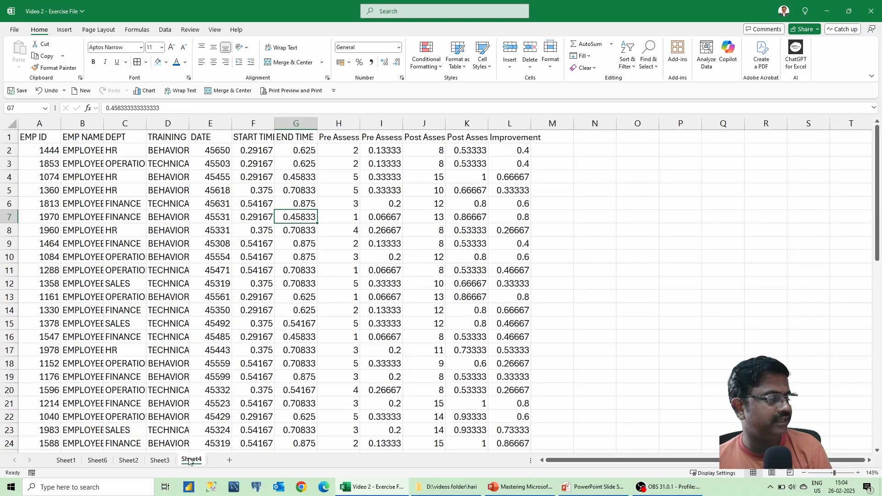
click(129, 461)
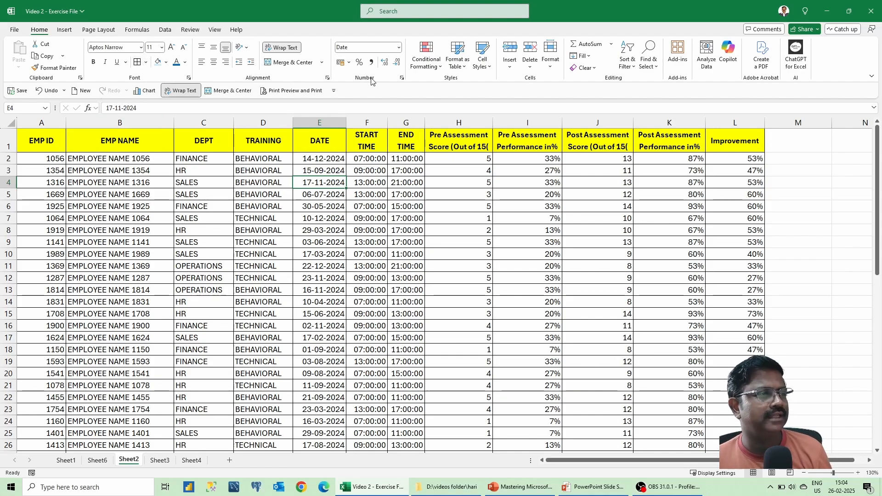
click(483, 69)
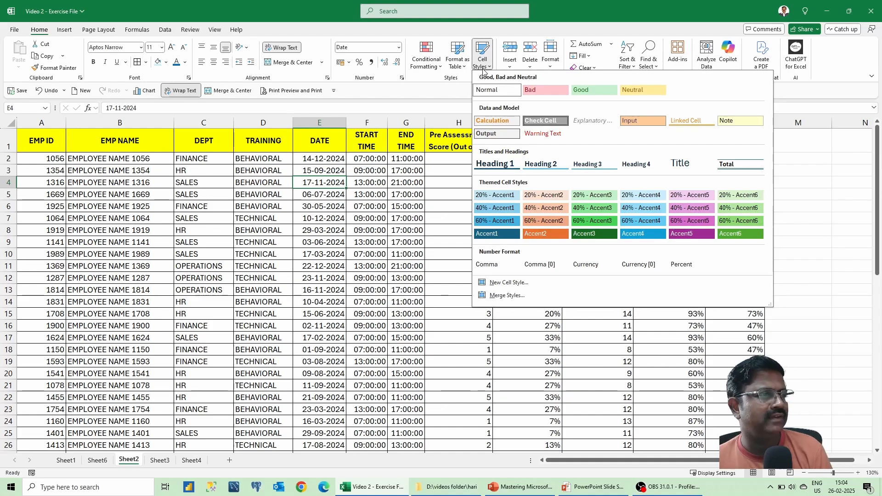
click(313, 212)
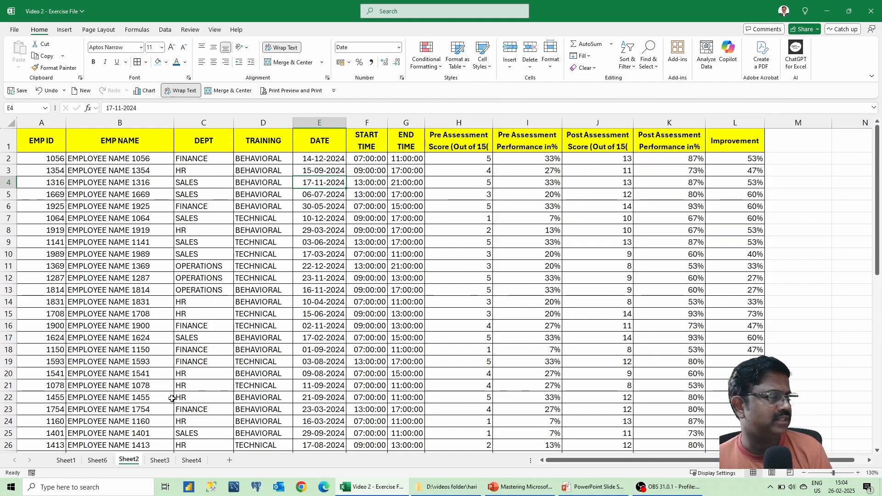
click(163, 460)
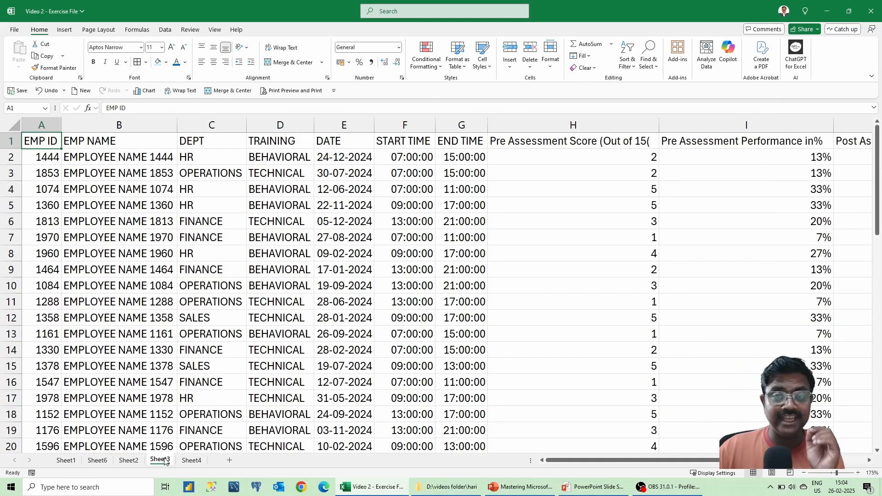